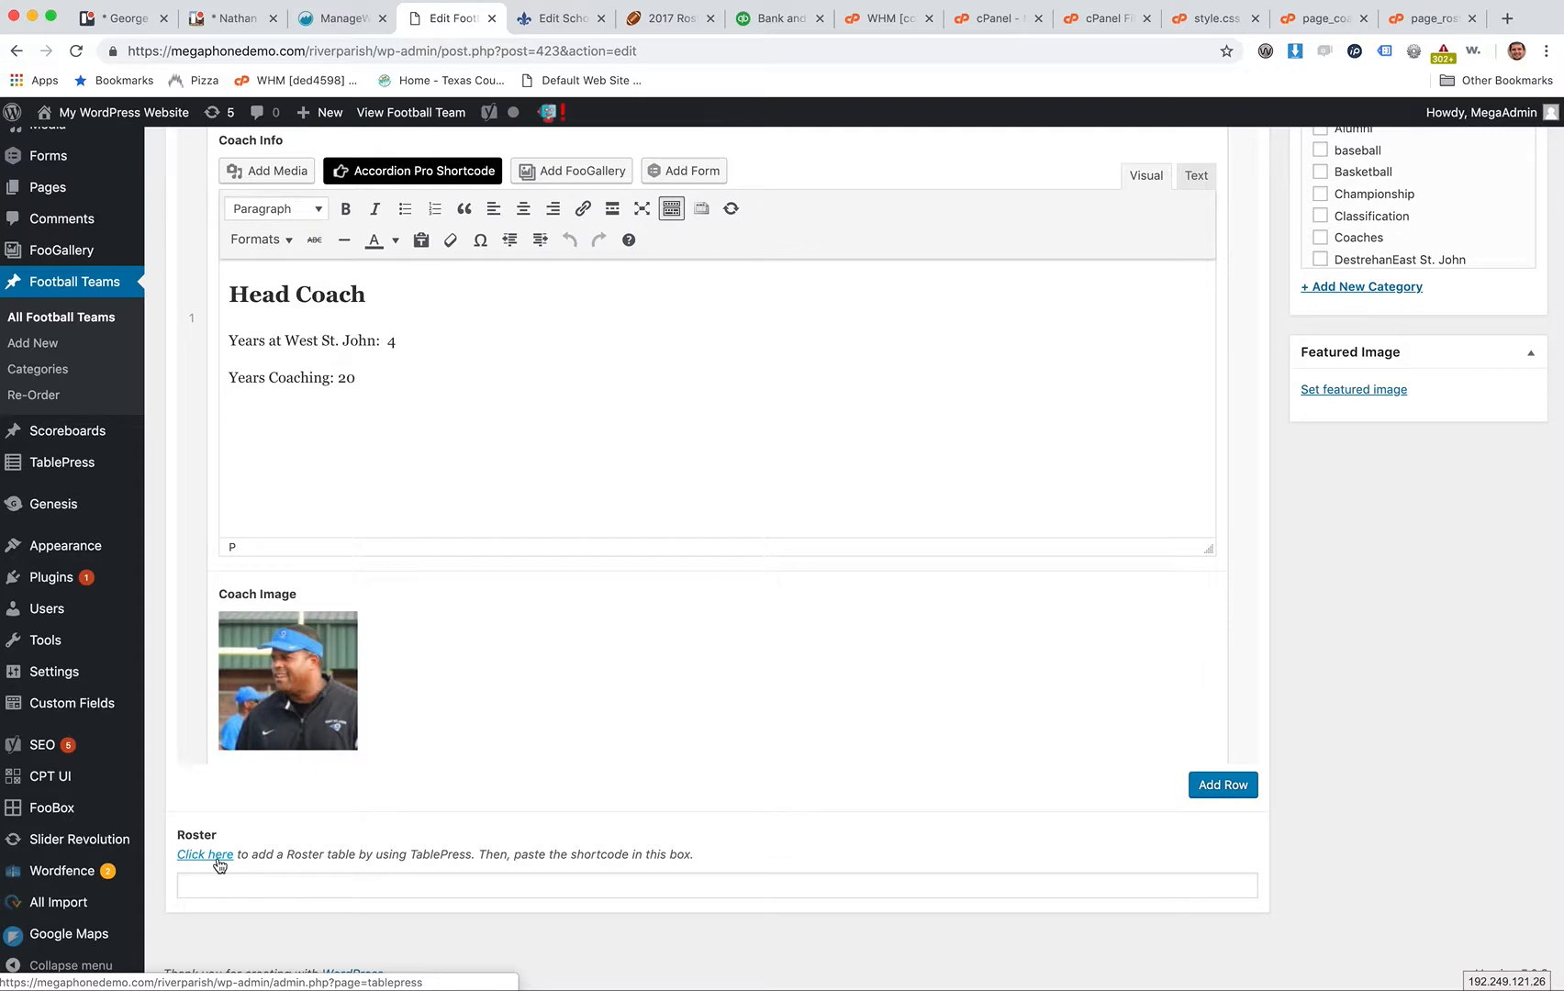
Open the TablePress import page from the team's Roster field and set the import source to Manual Input.
left_click(218, 858)
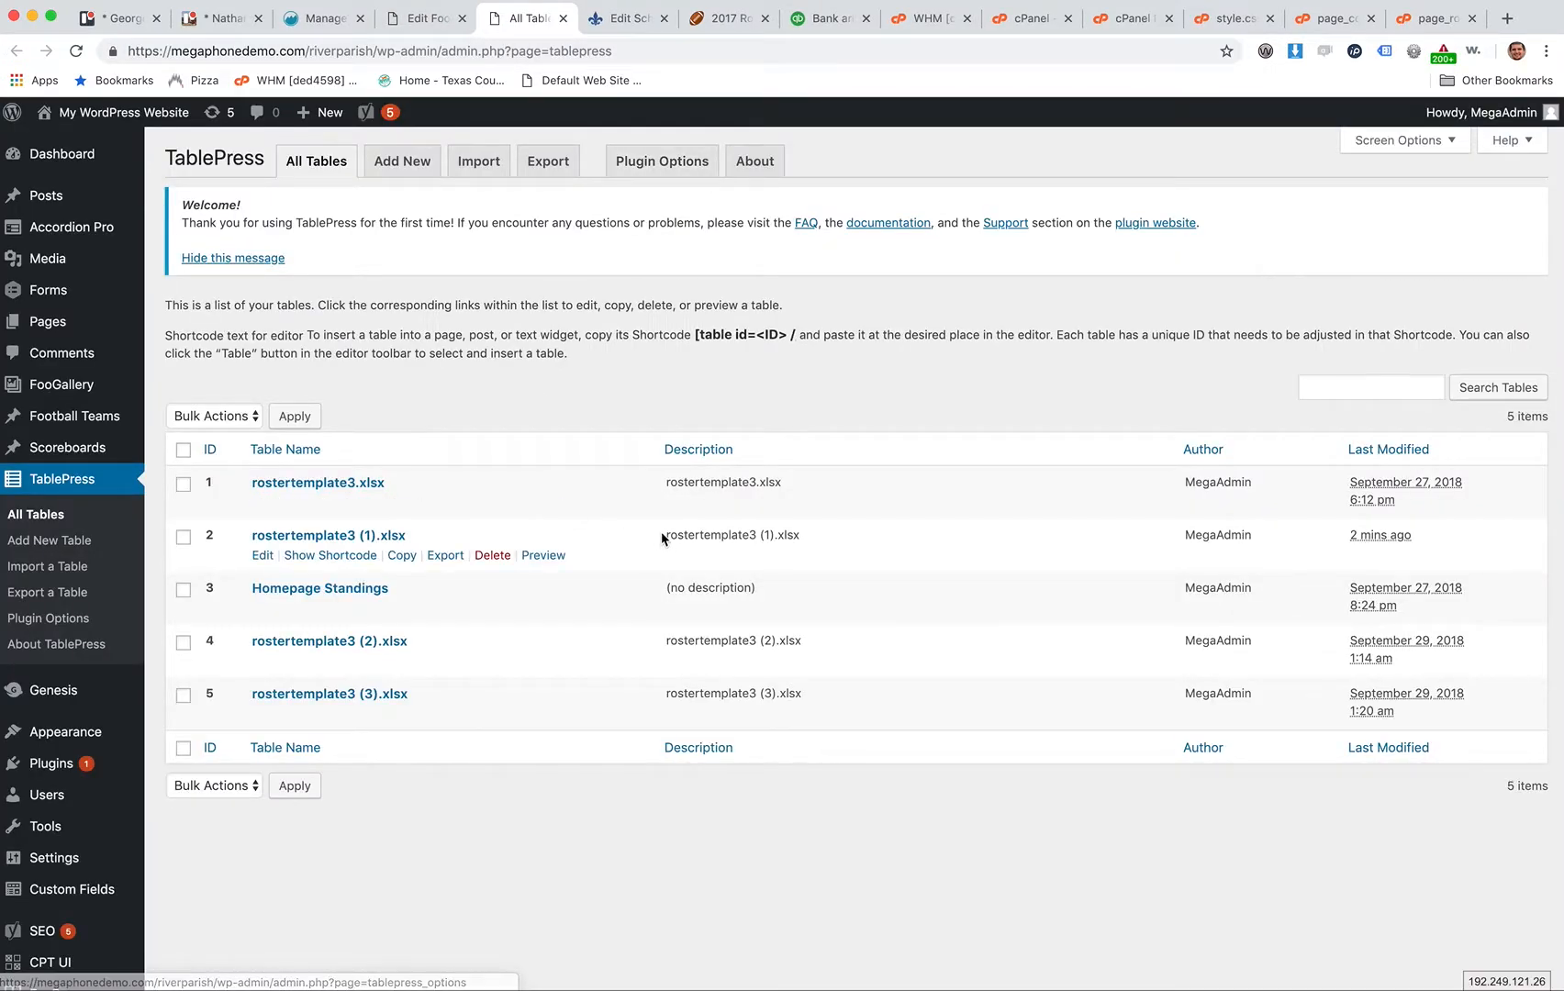
left_click(488, 168)
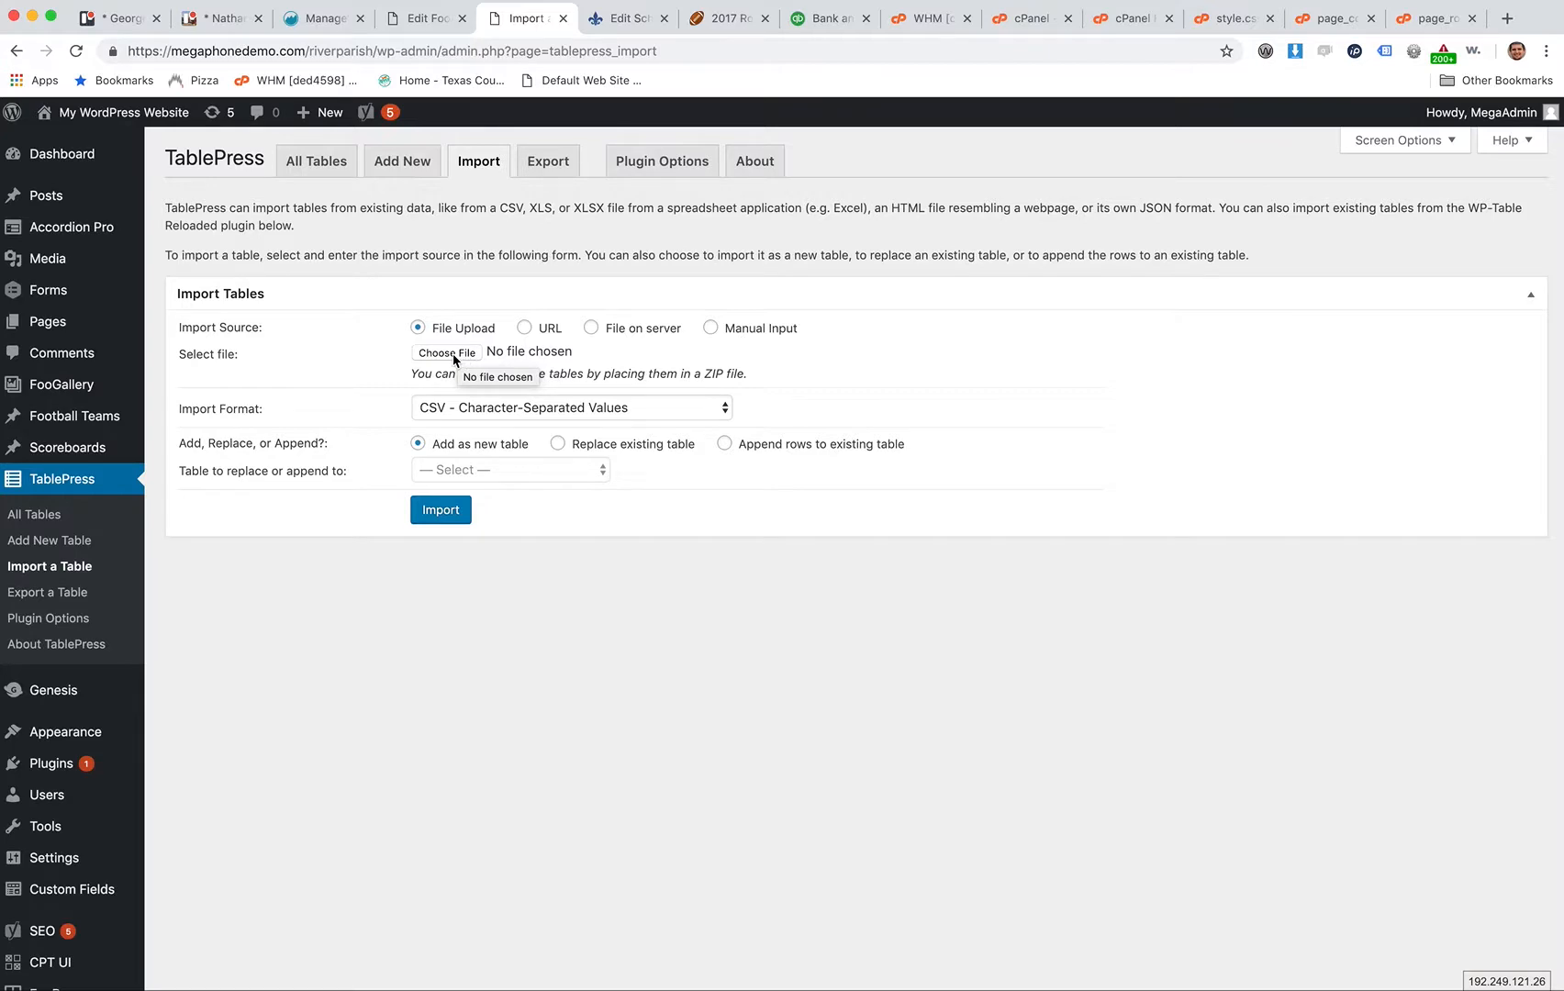
left_click(710, 328)
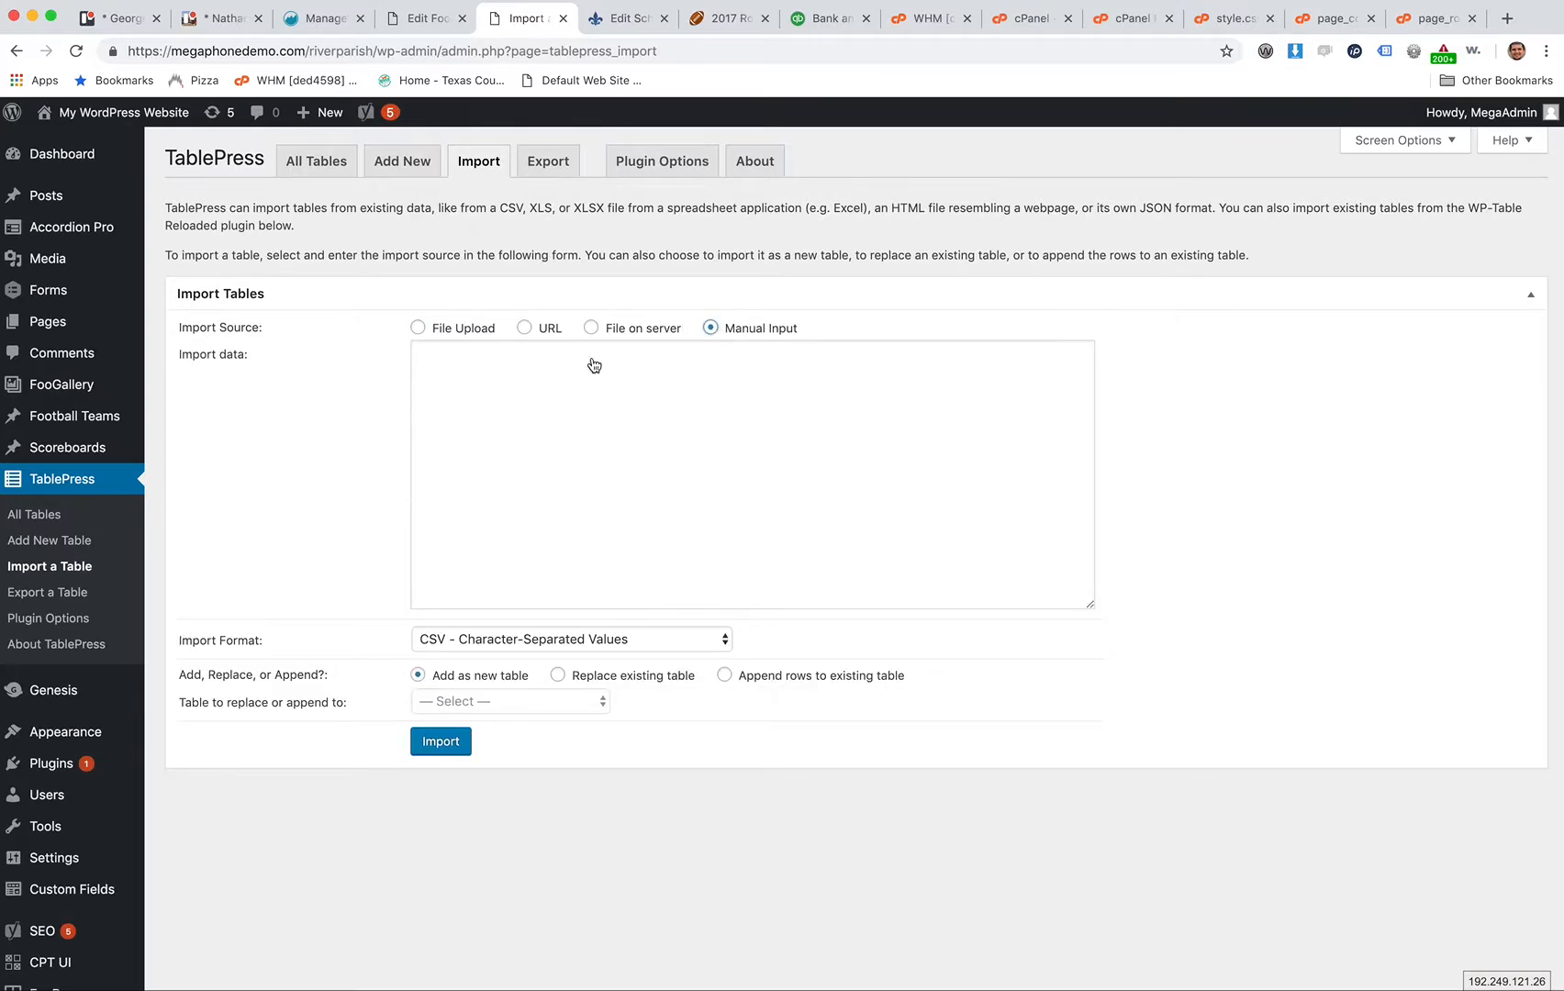
Switch to the Excel workbook Book1 and copy the full roster in cells A1:D44, including the header row.
key("super+Tab")
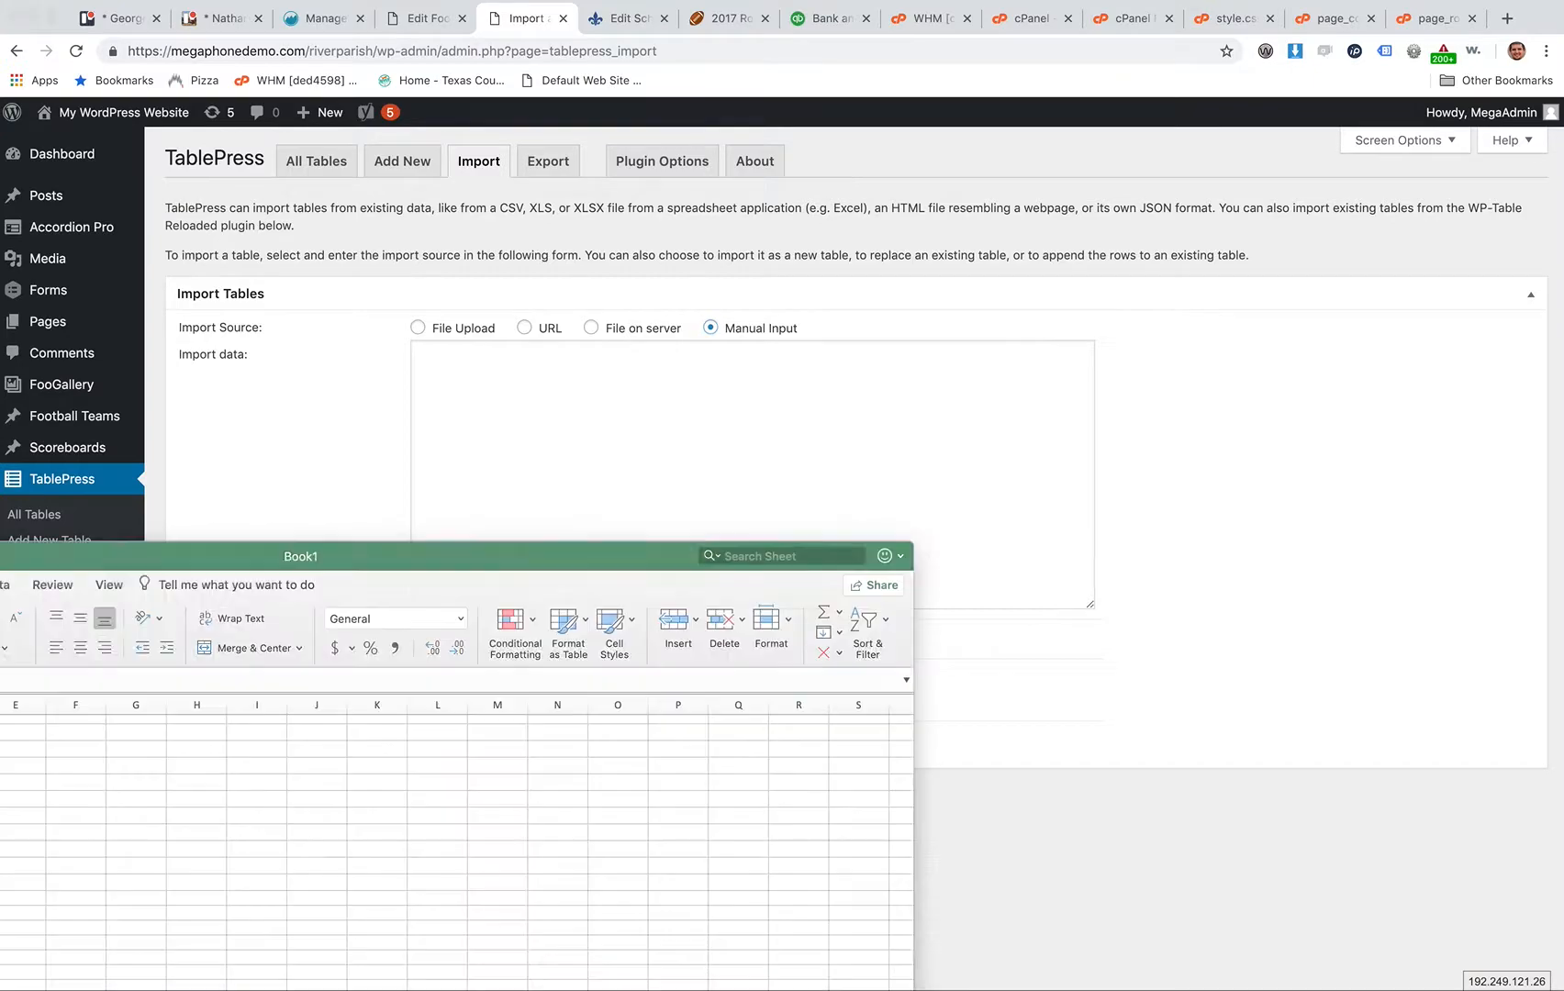
left_click_drag(379, 562, 833, 195)
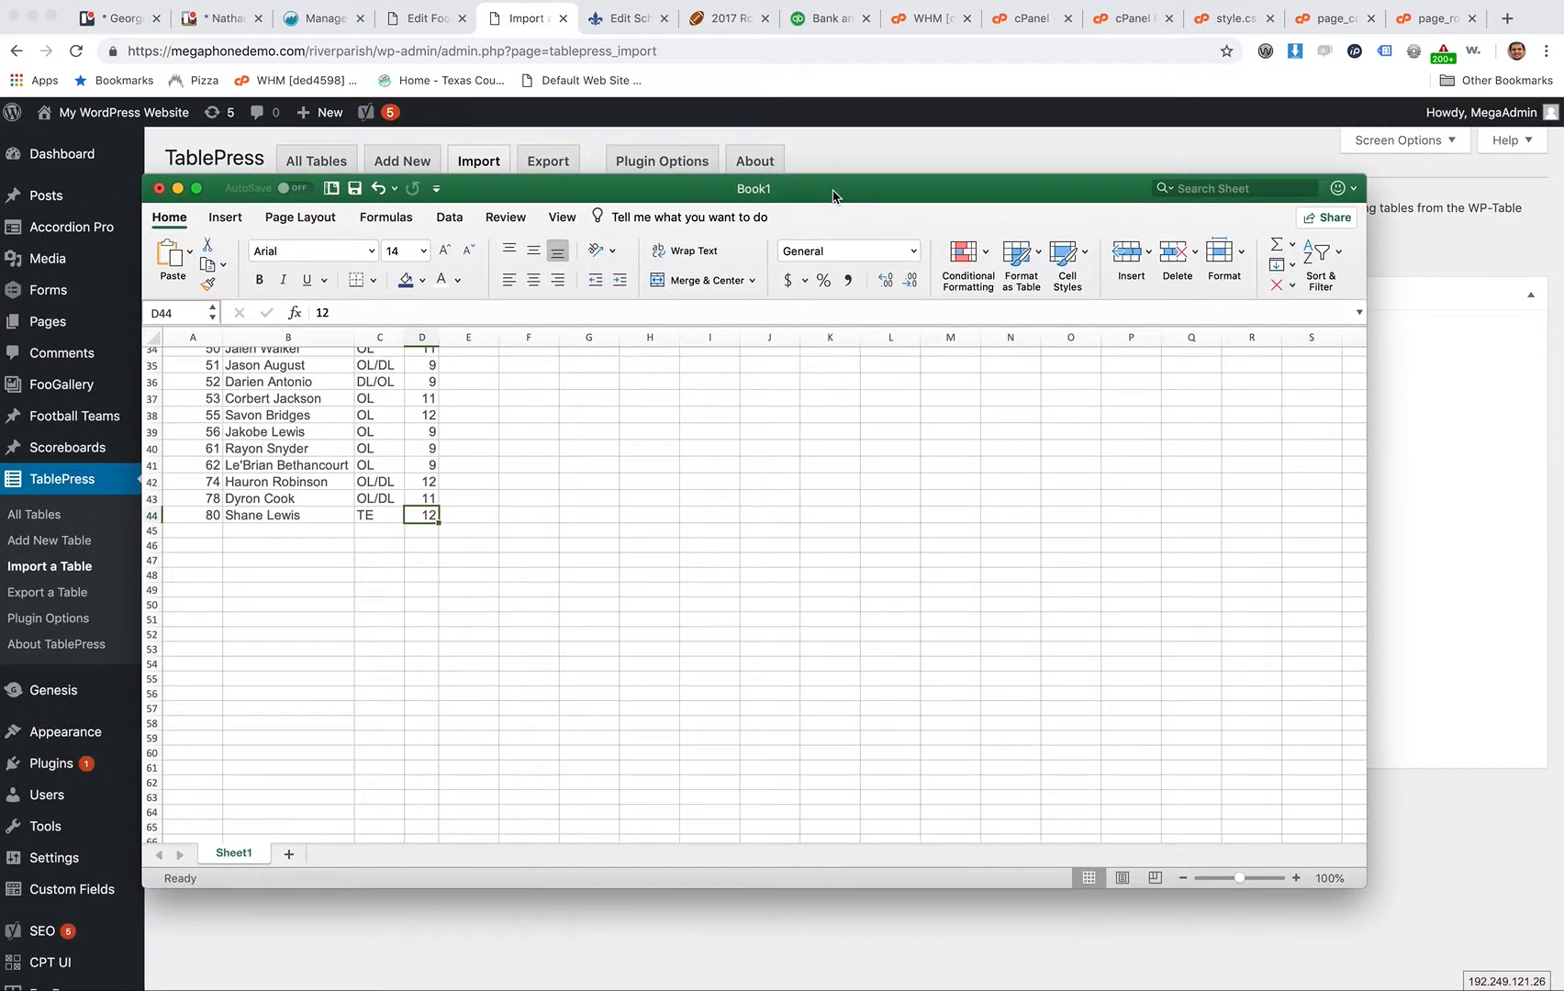
left_click_drag(415, 502, 171, 95)
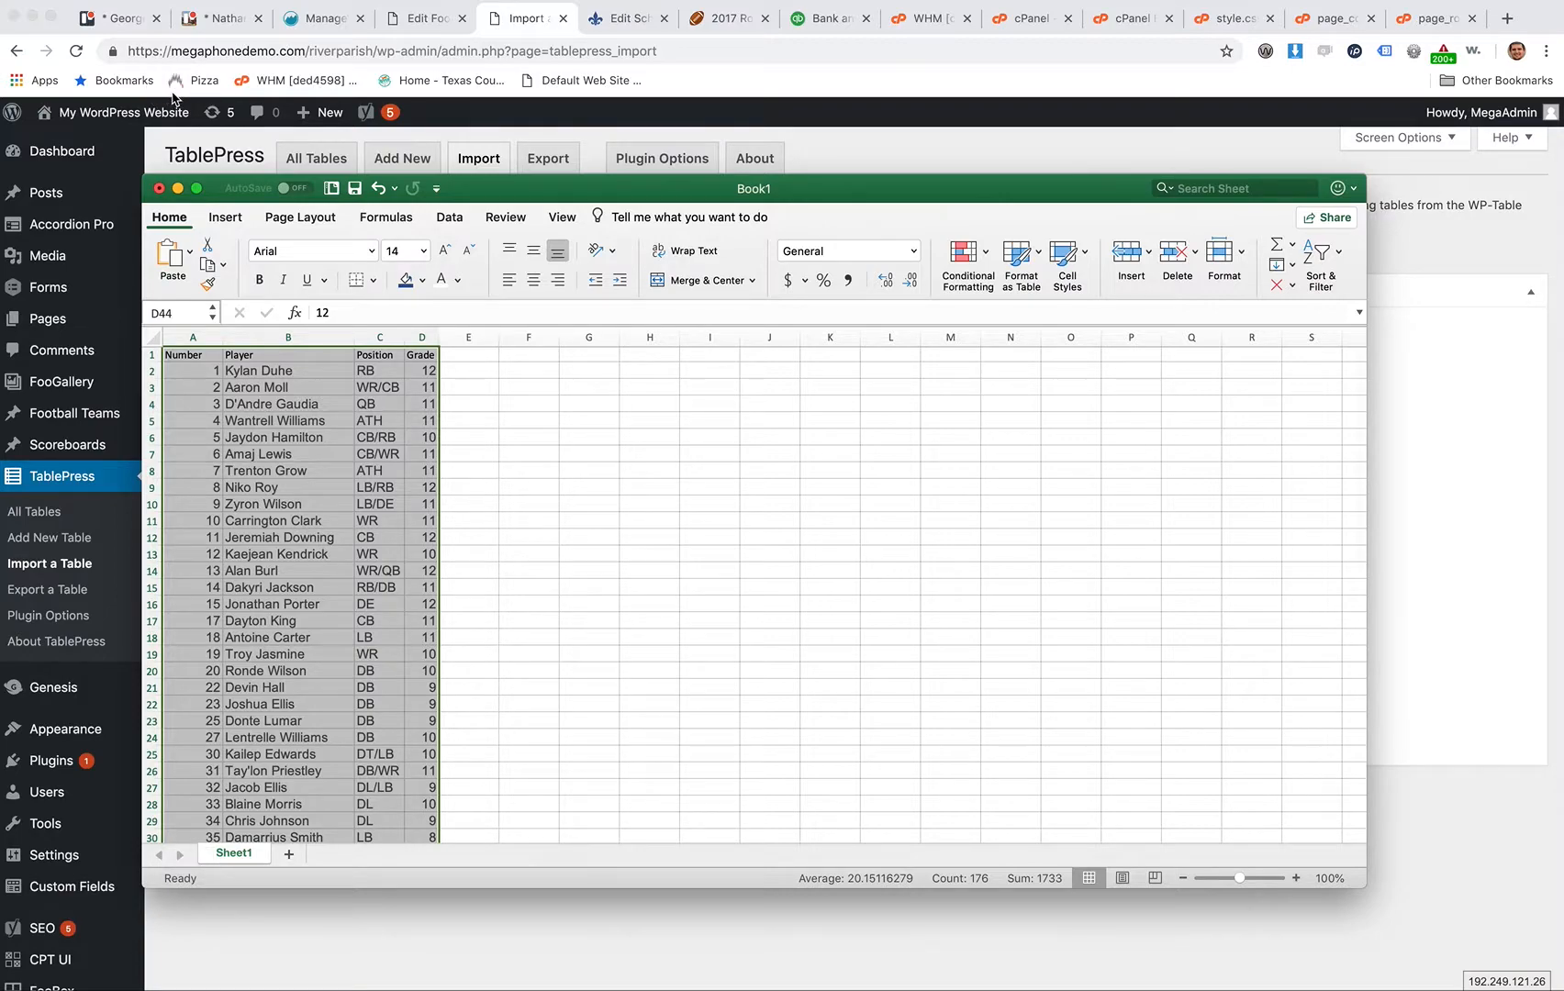
key("super+c")
scroll(460, 470, "down", 5)
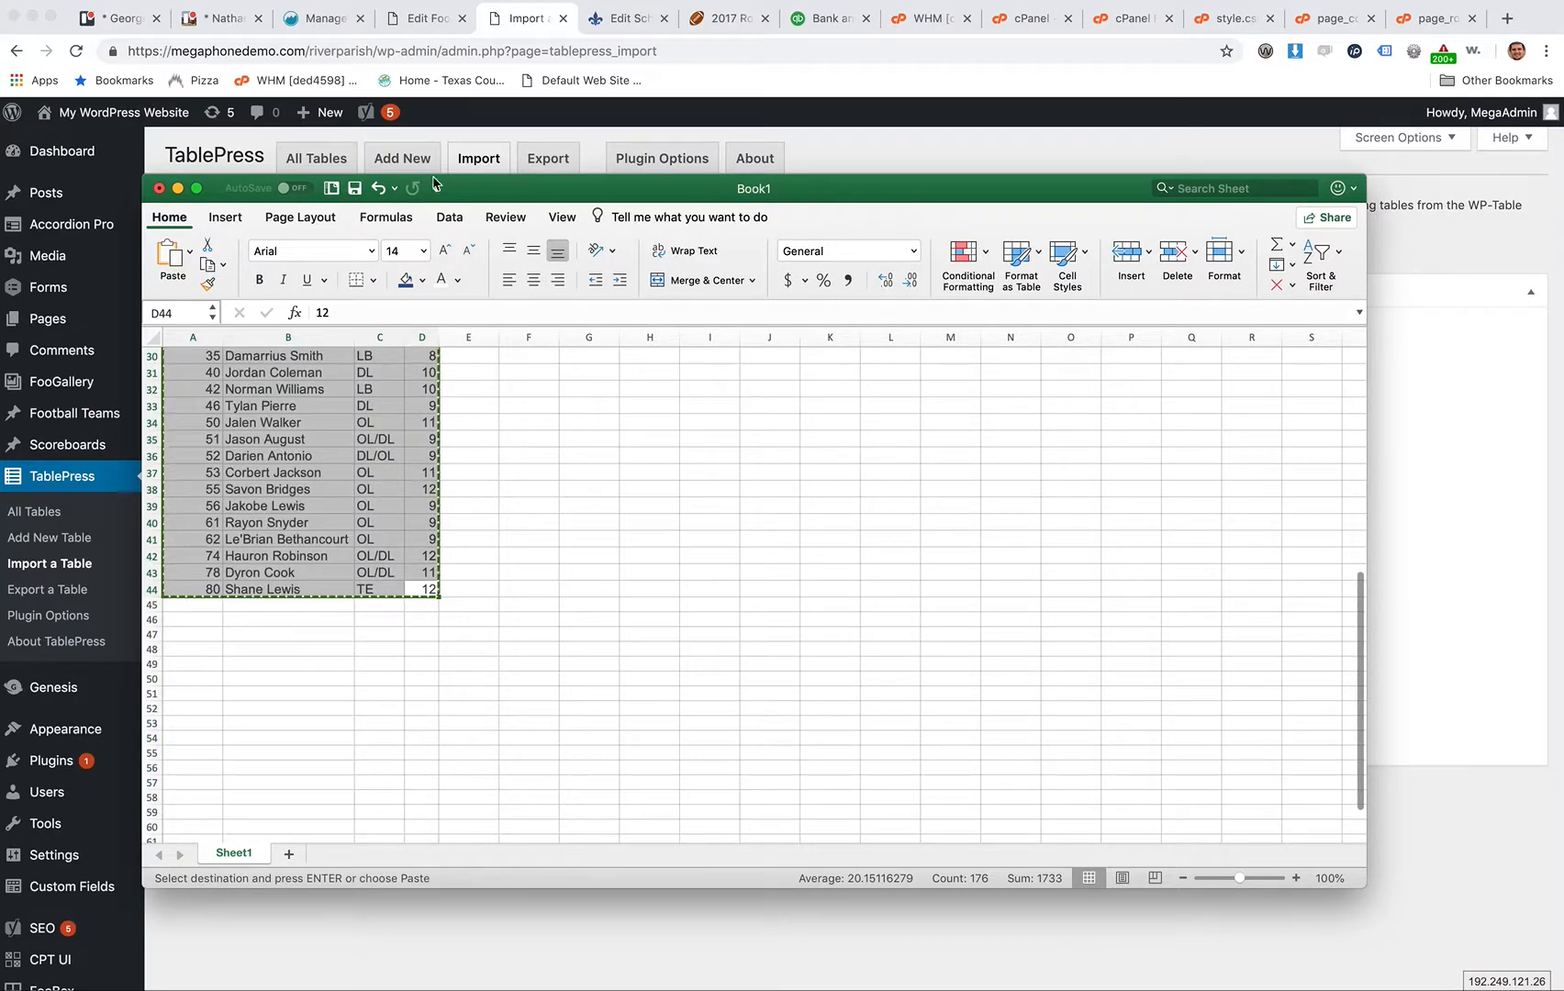
scroll(461, 470, "up", 5)
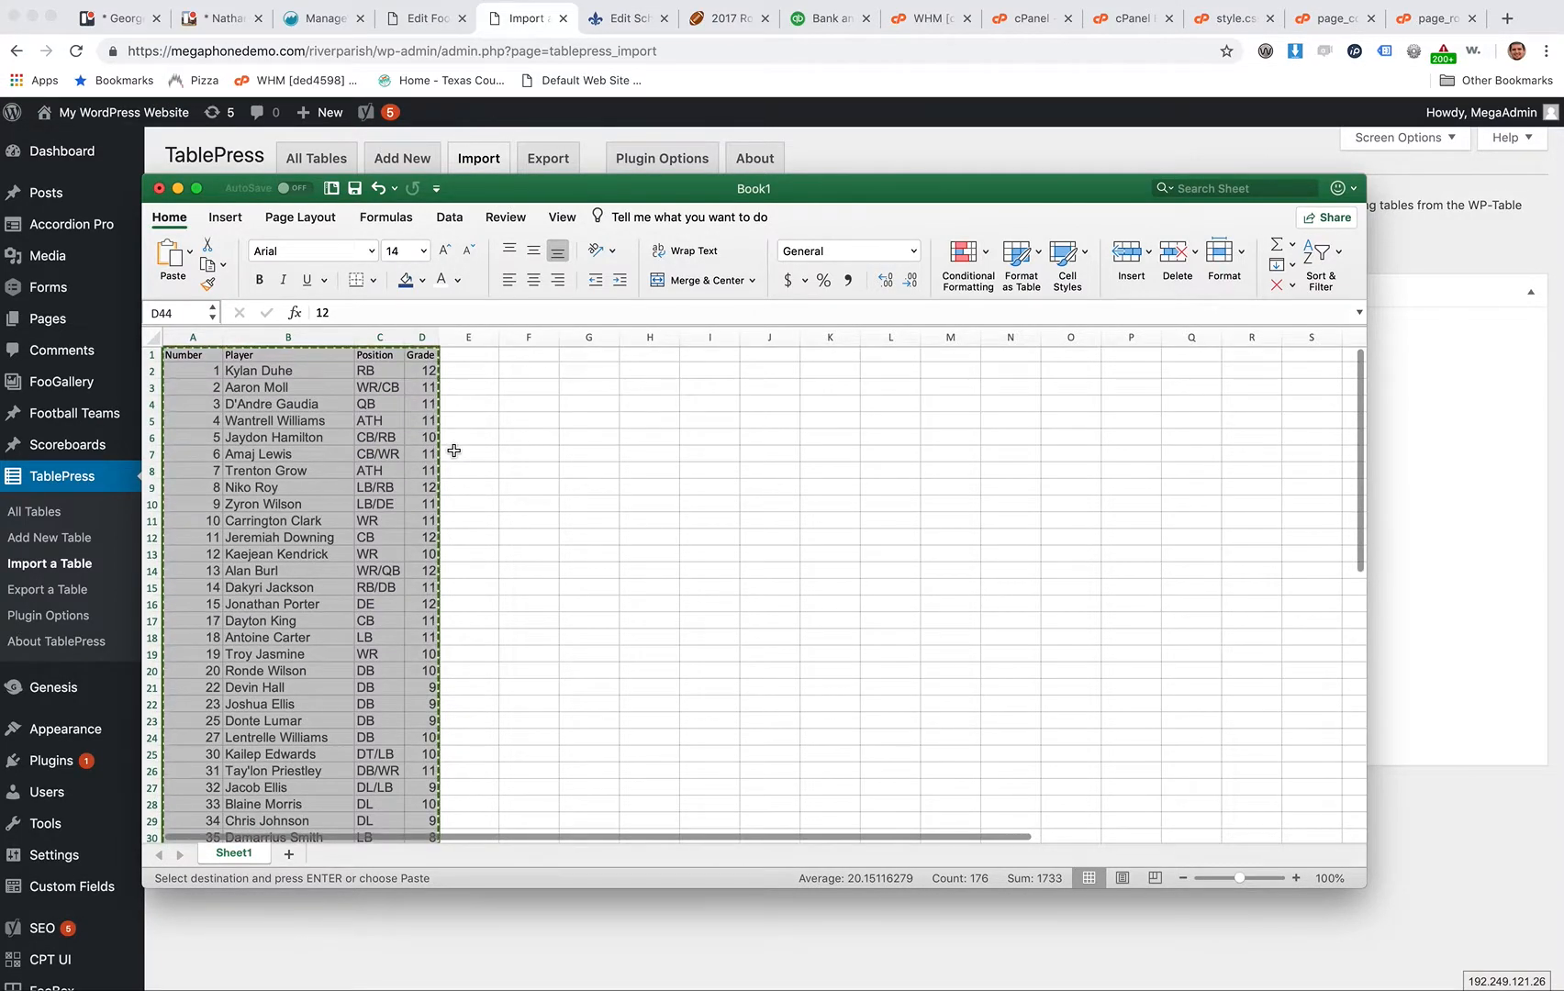
left_click_drag(674, 198, 704, 268)
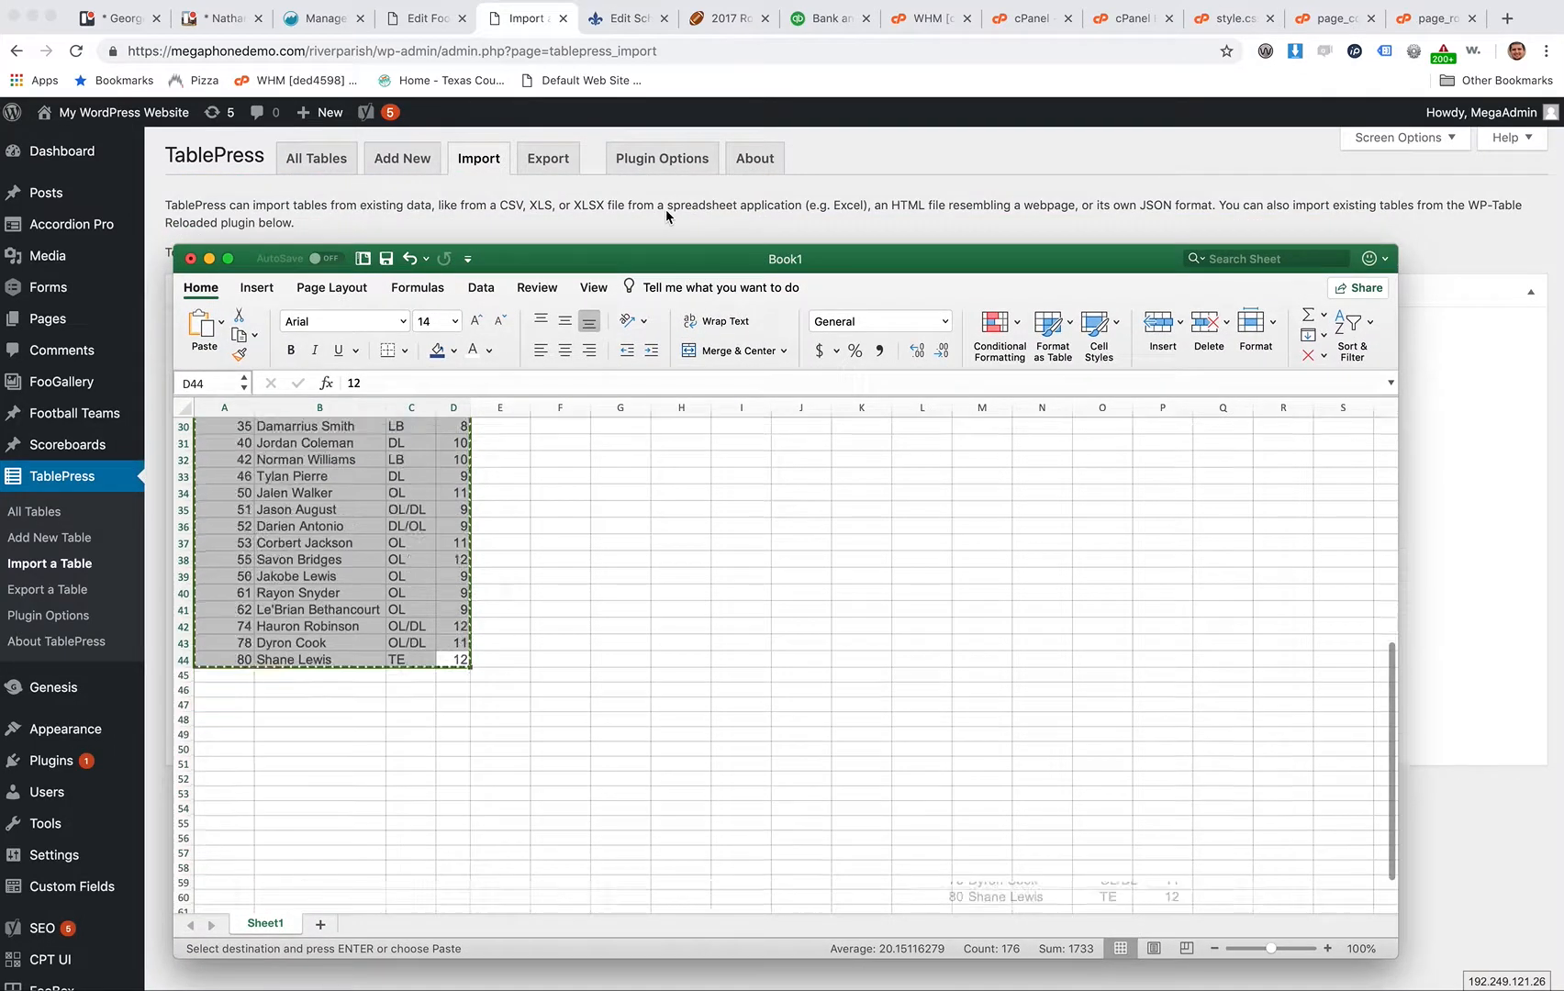
Return to TablePress in the browser, paste the roster as the import data and import it as a new CSV-format table.
left_click(667, 209)
left_click(576, 392)
key("super+v")
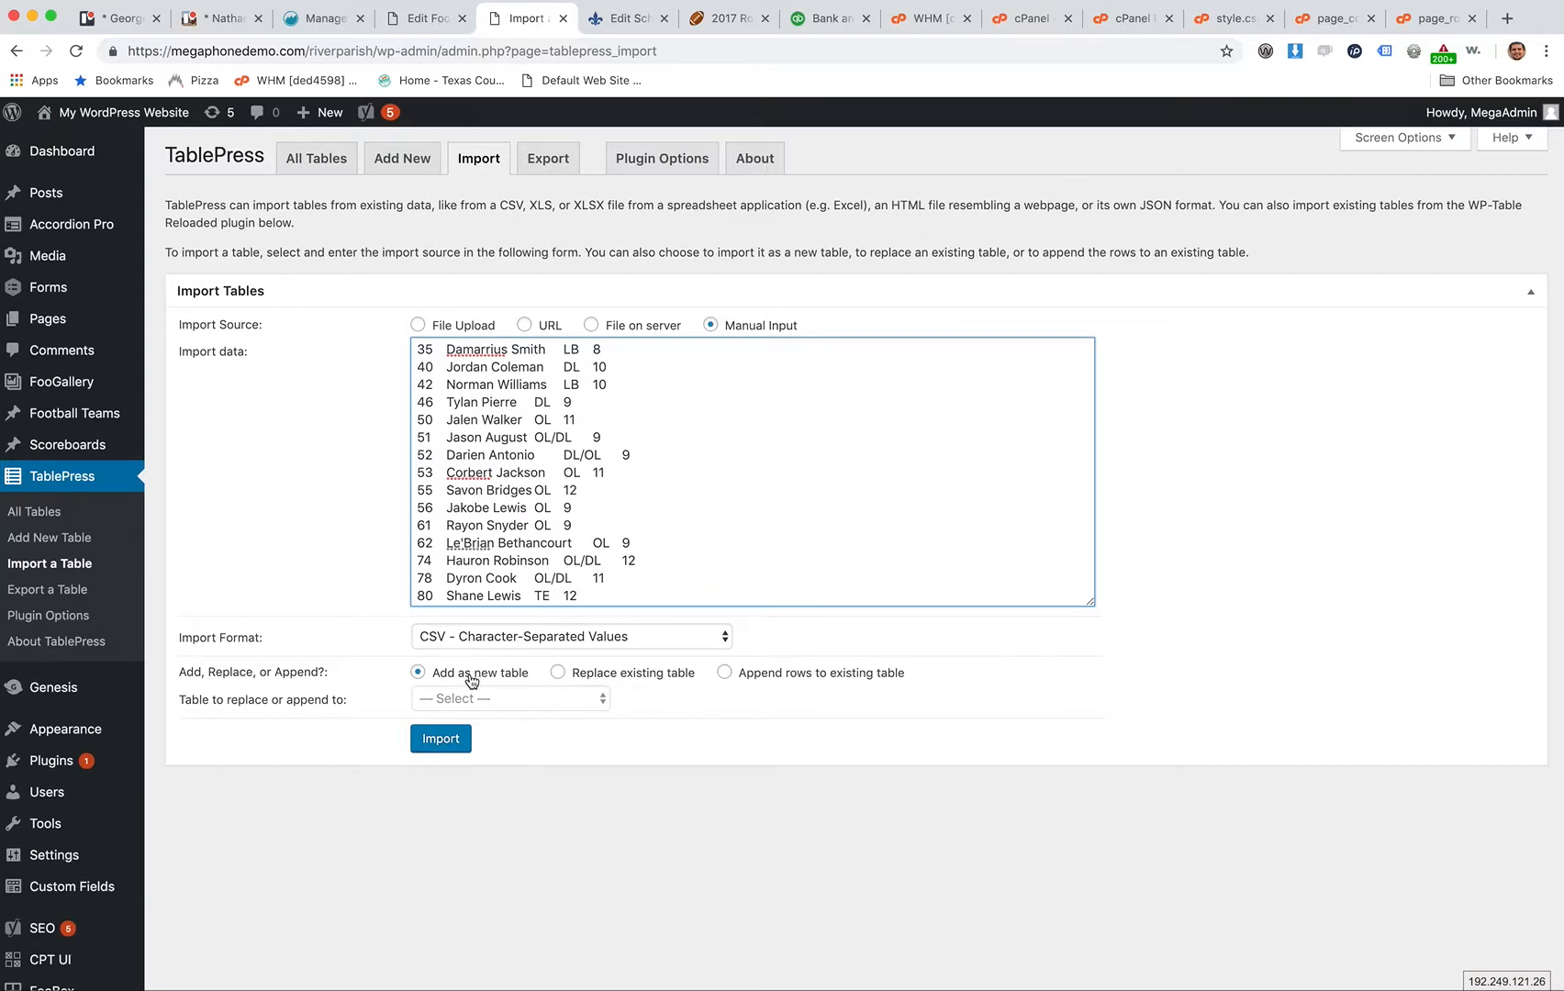
left_click(450, 743)
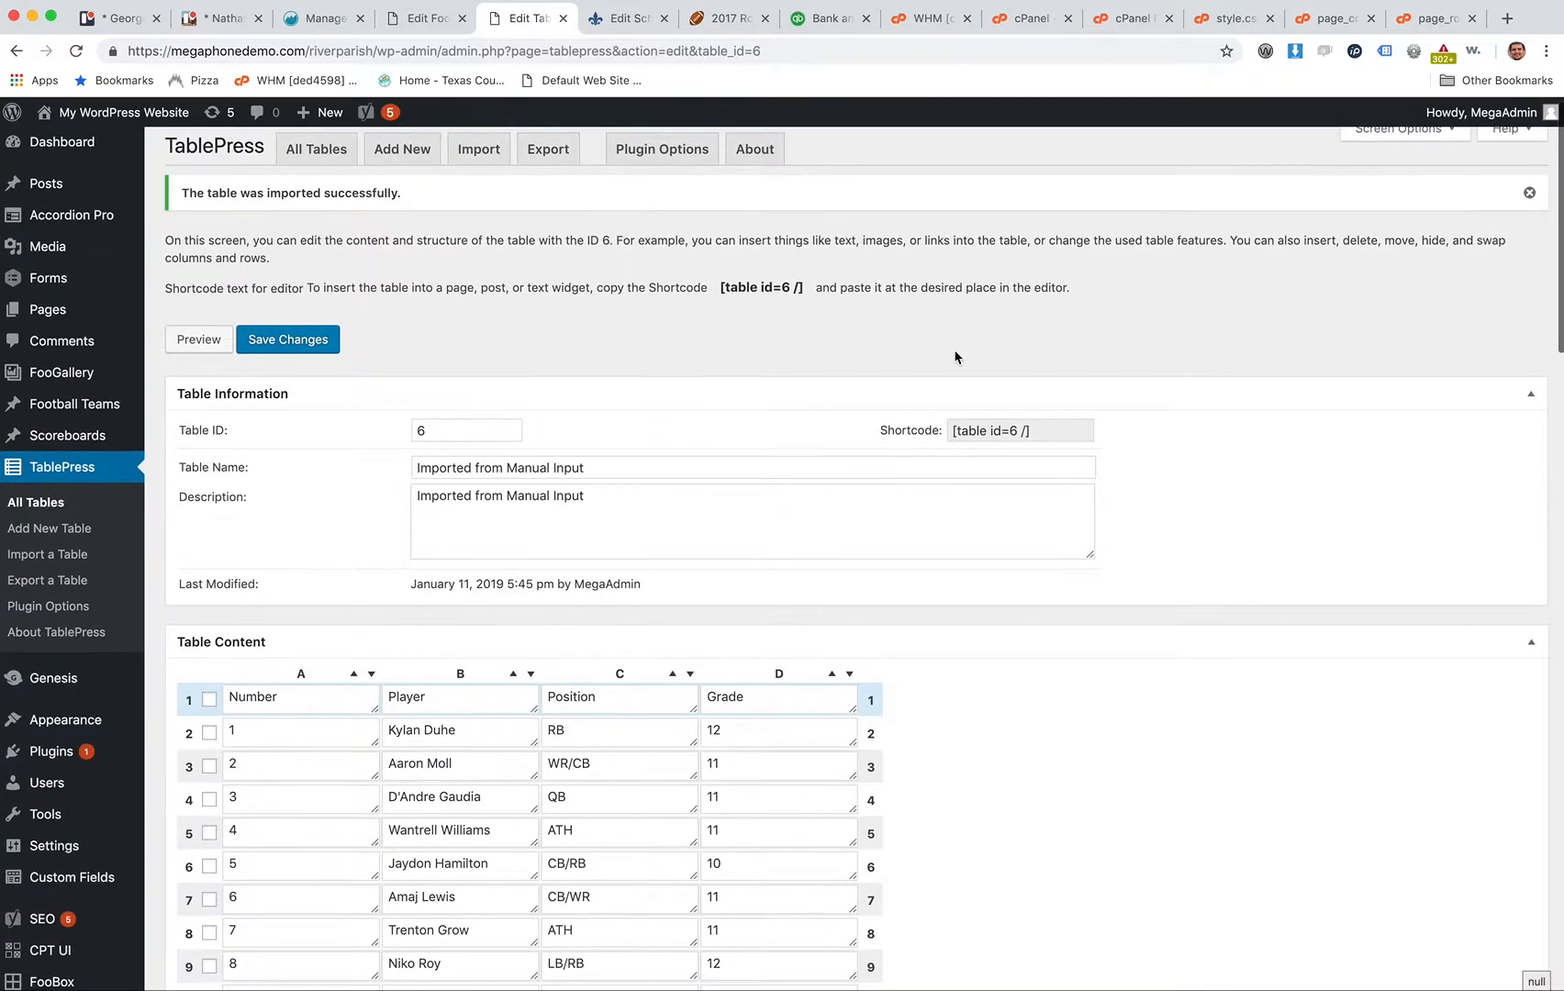
Change the imported table's ID to WestStJohn and accept the shortcode change.
scroll(922, 378, "down", 2)
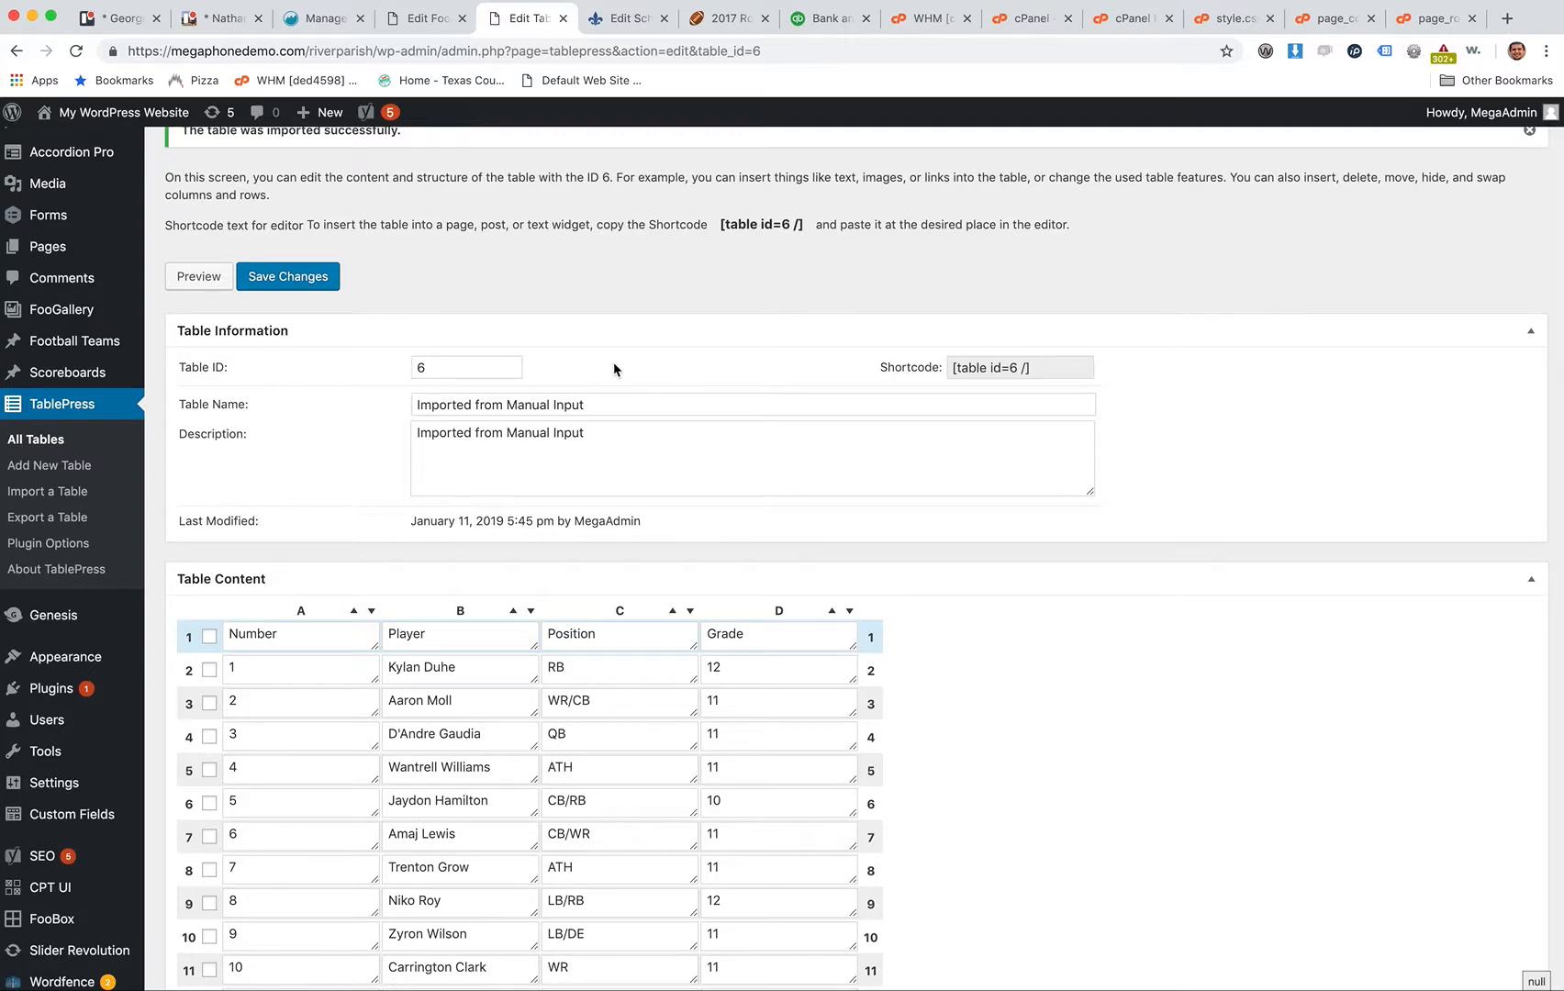
double_click(420, 367)
scroll(924, 374, "up", 2)
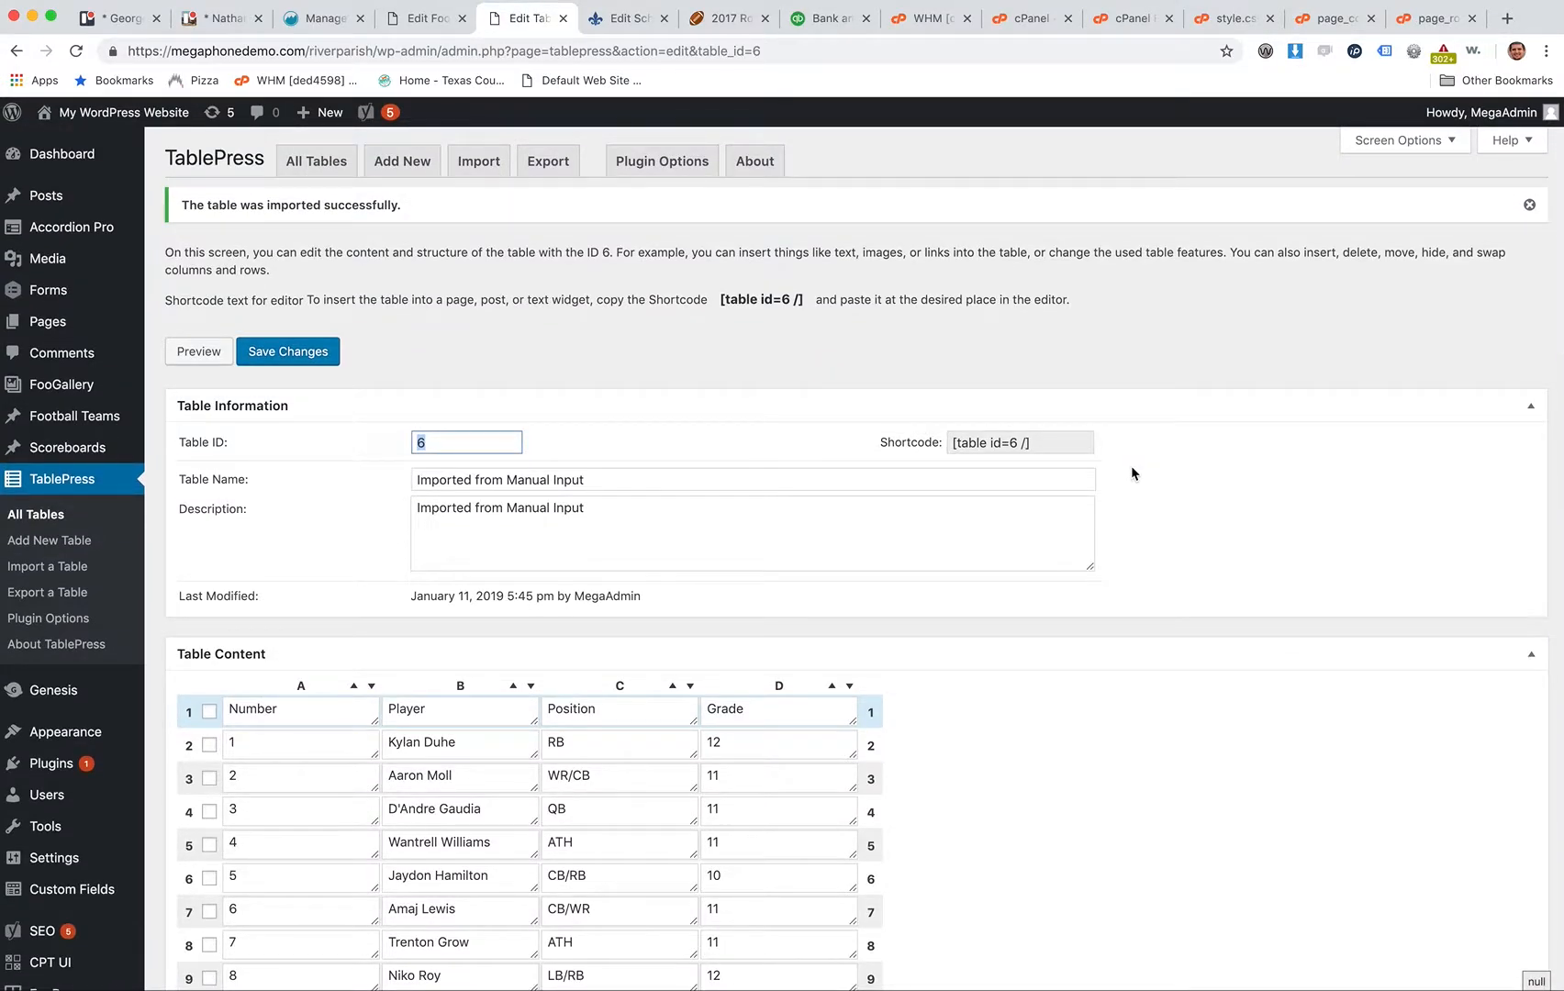
type("WEst")
left_click(1172, 500)
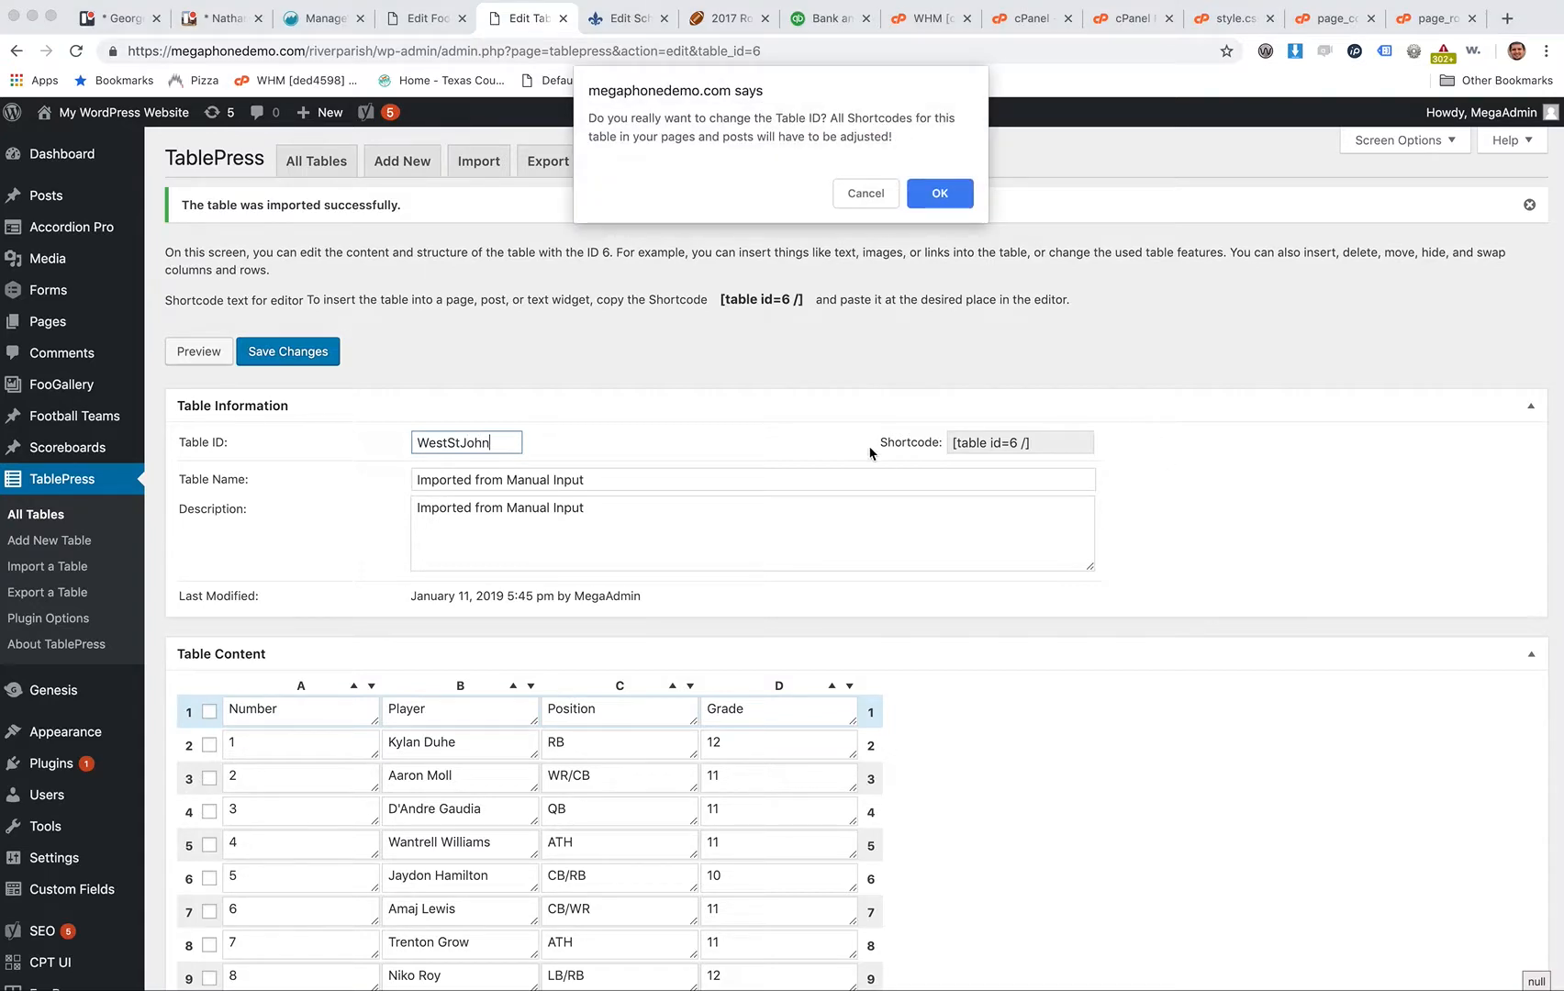
left_click(923, 190)
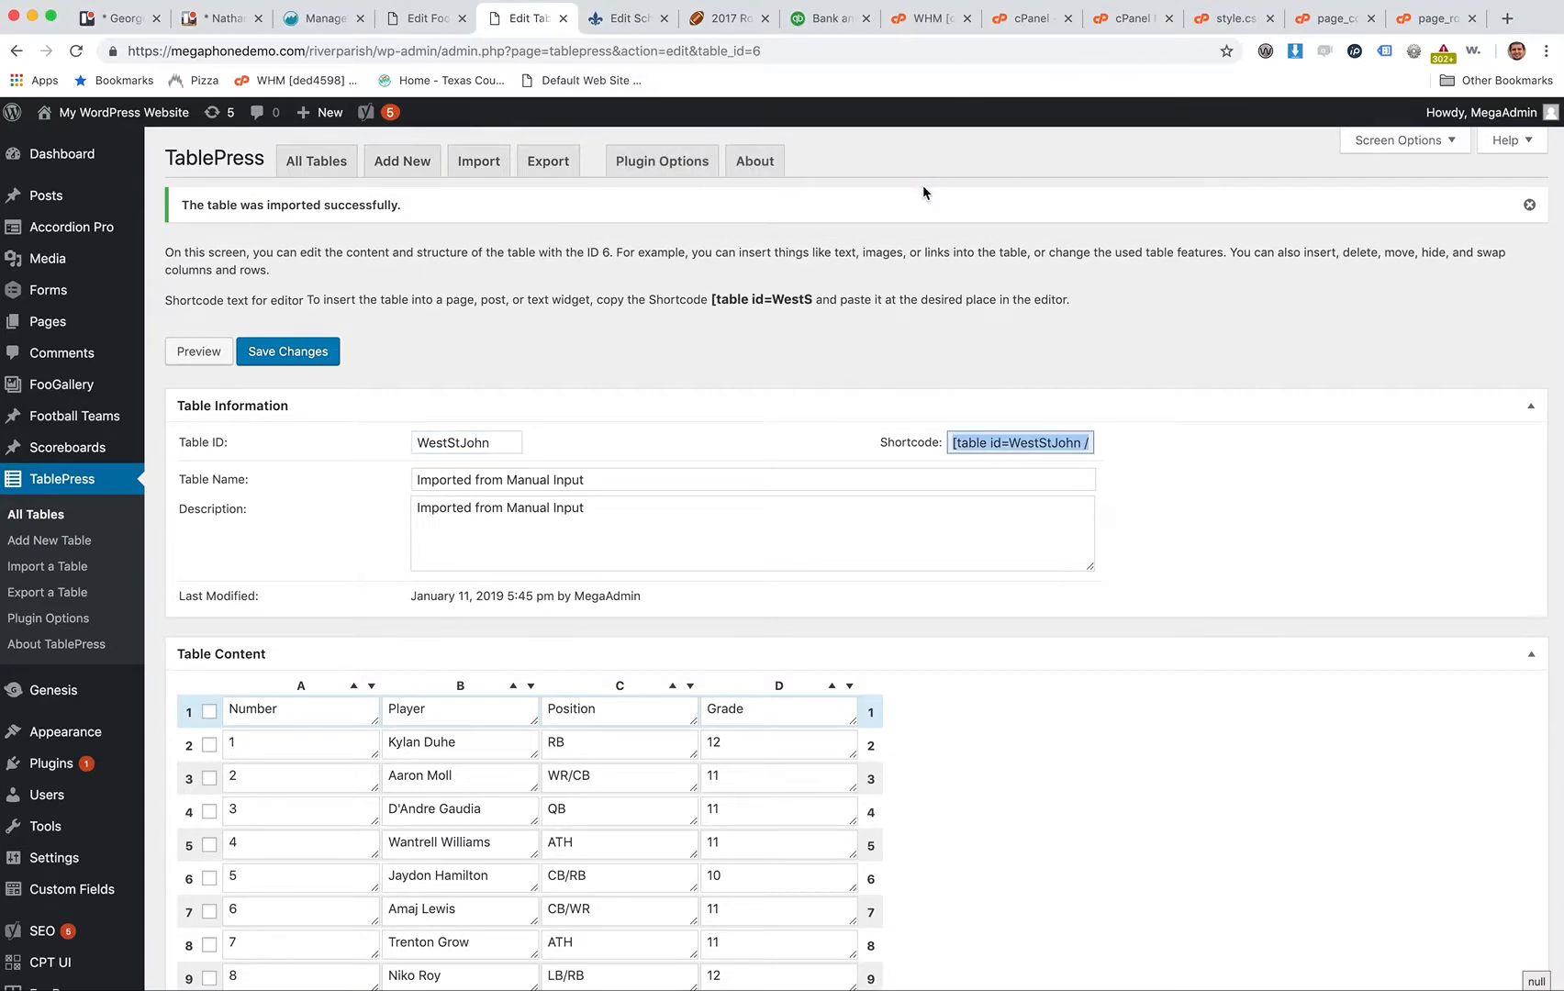
left_click(1120, 505)
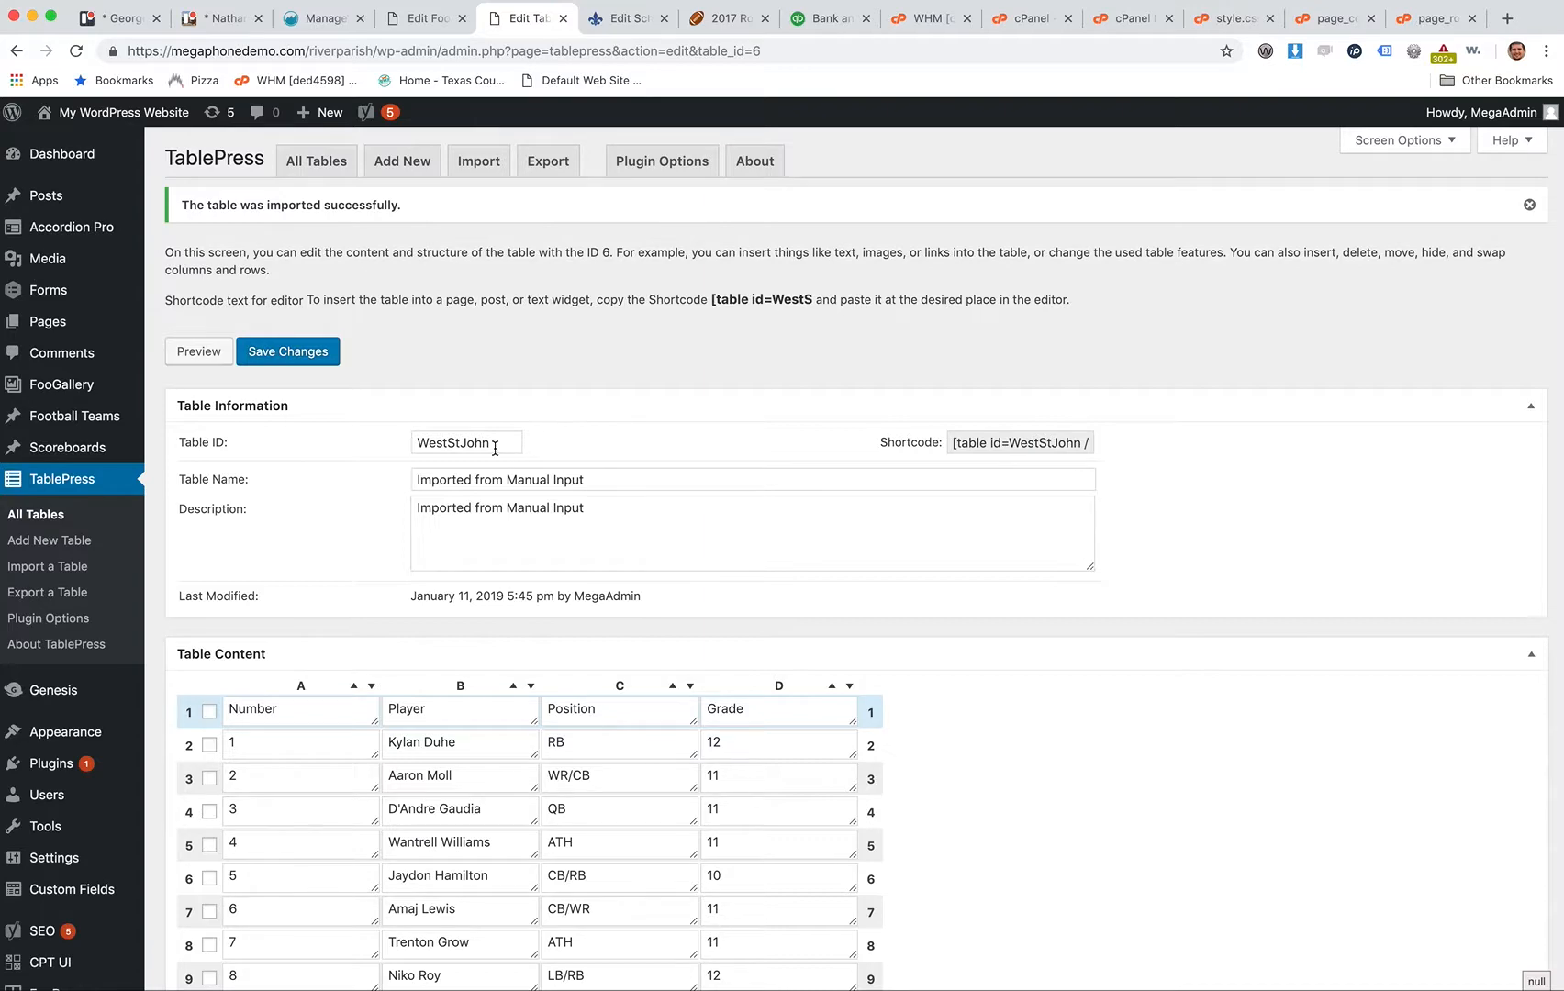
left_click(981, 449)
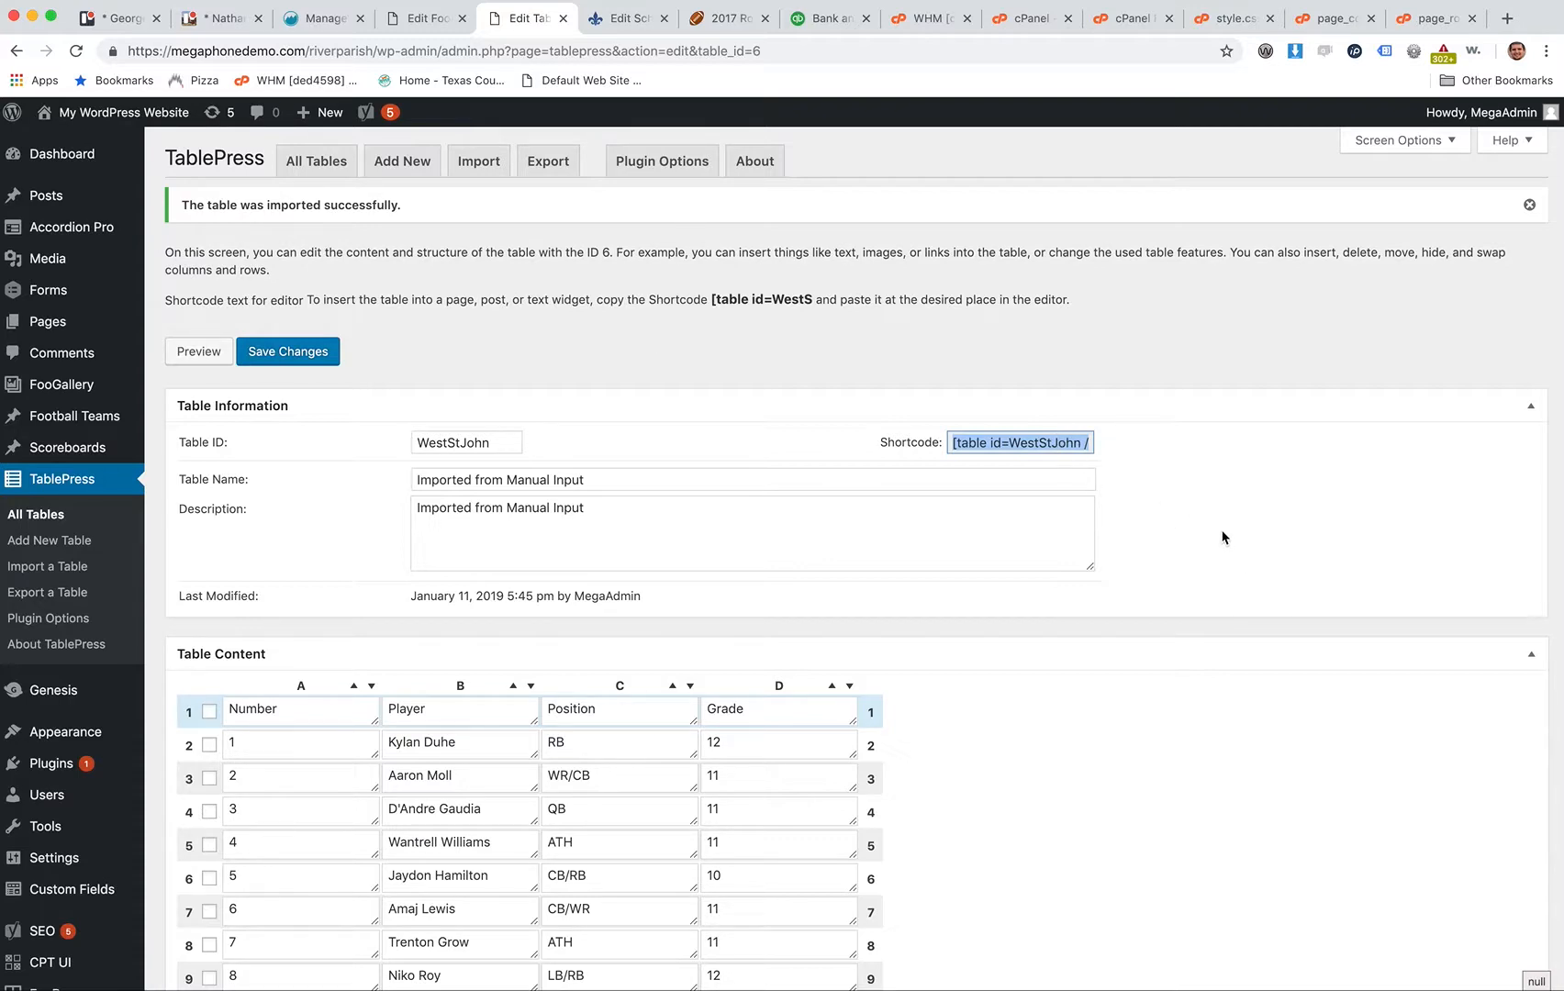
Rename the imported table to West St. John.
scroll(1128, 523, "down", 2)
double_click(606, 399)
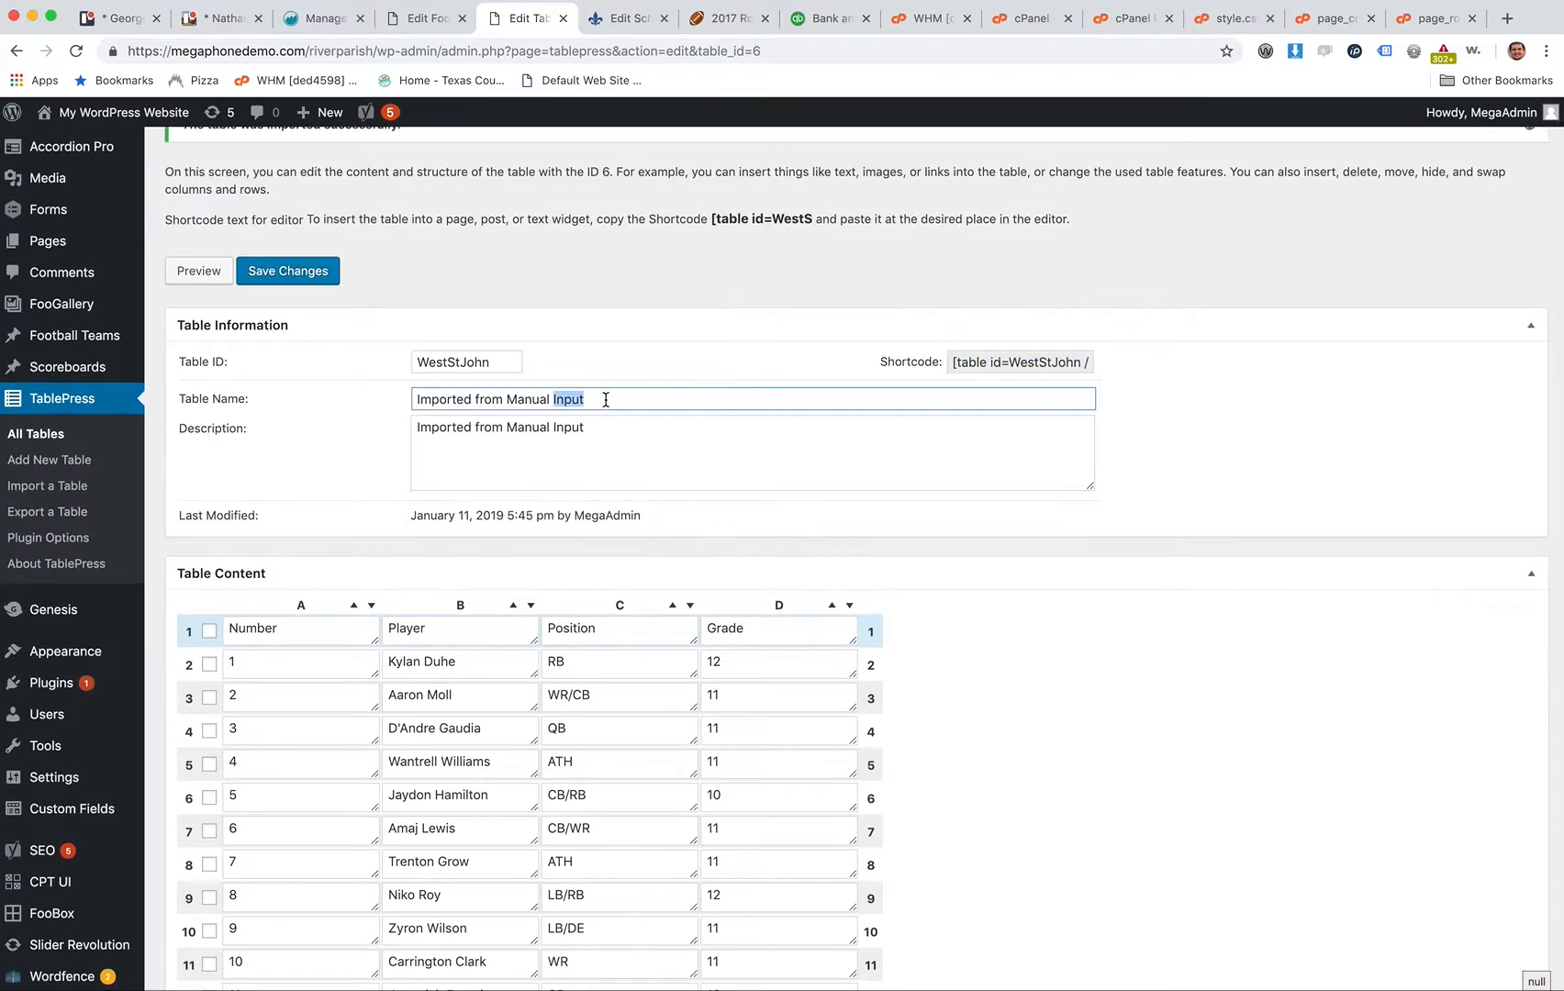
triple_click(606, 399)
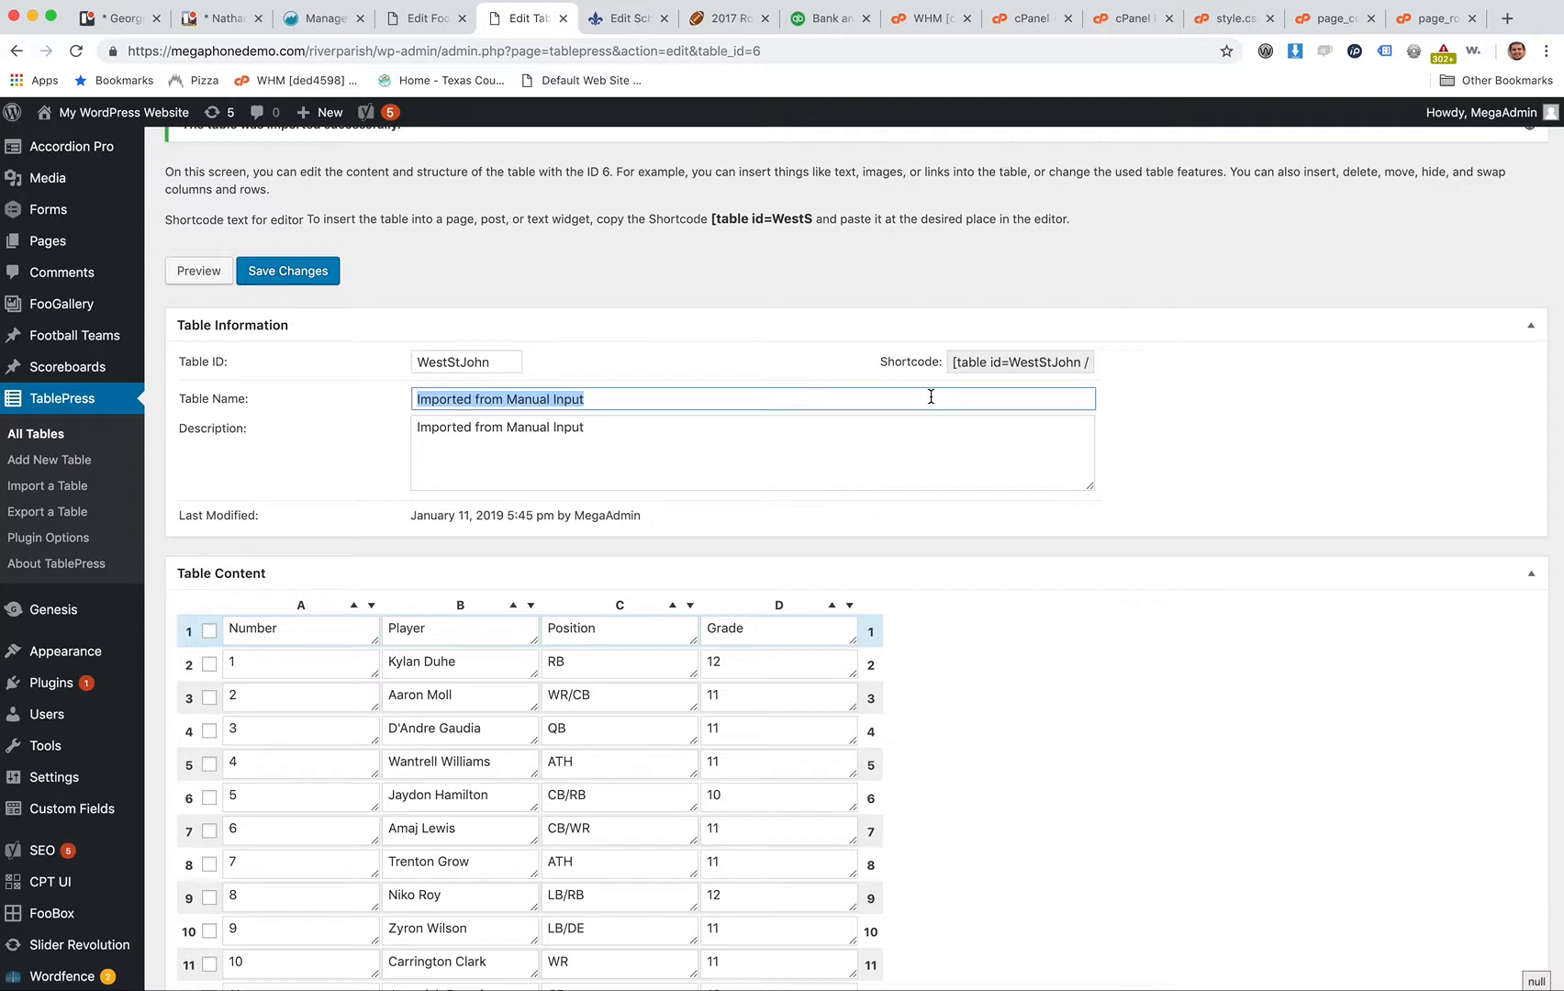
type("West")
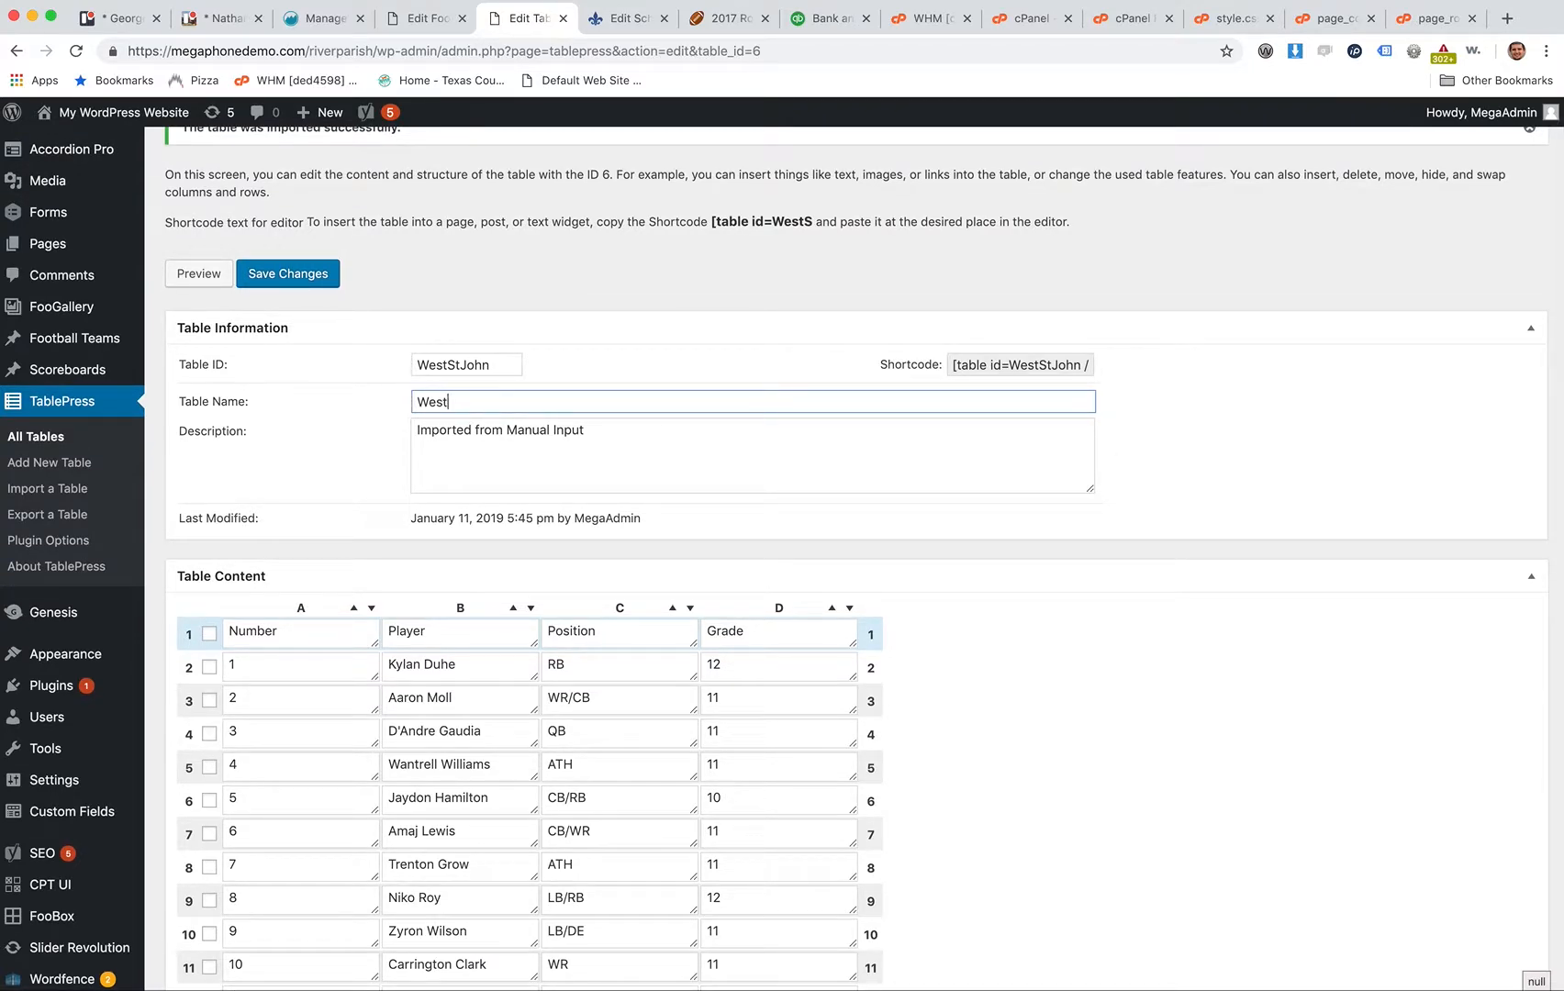
type(" St. John")
left_click(1198, 459)
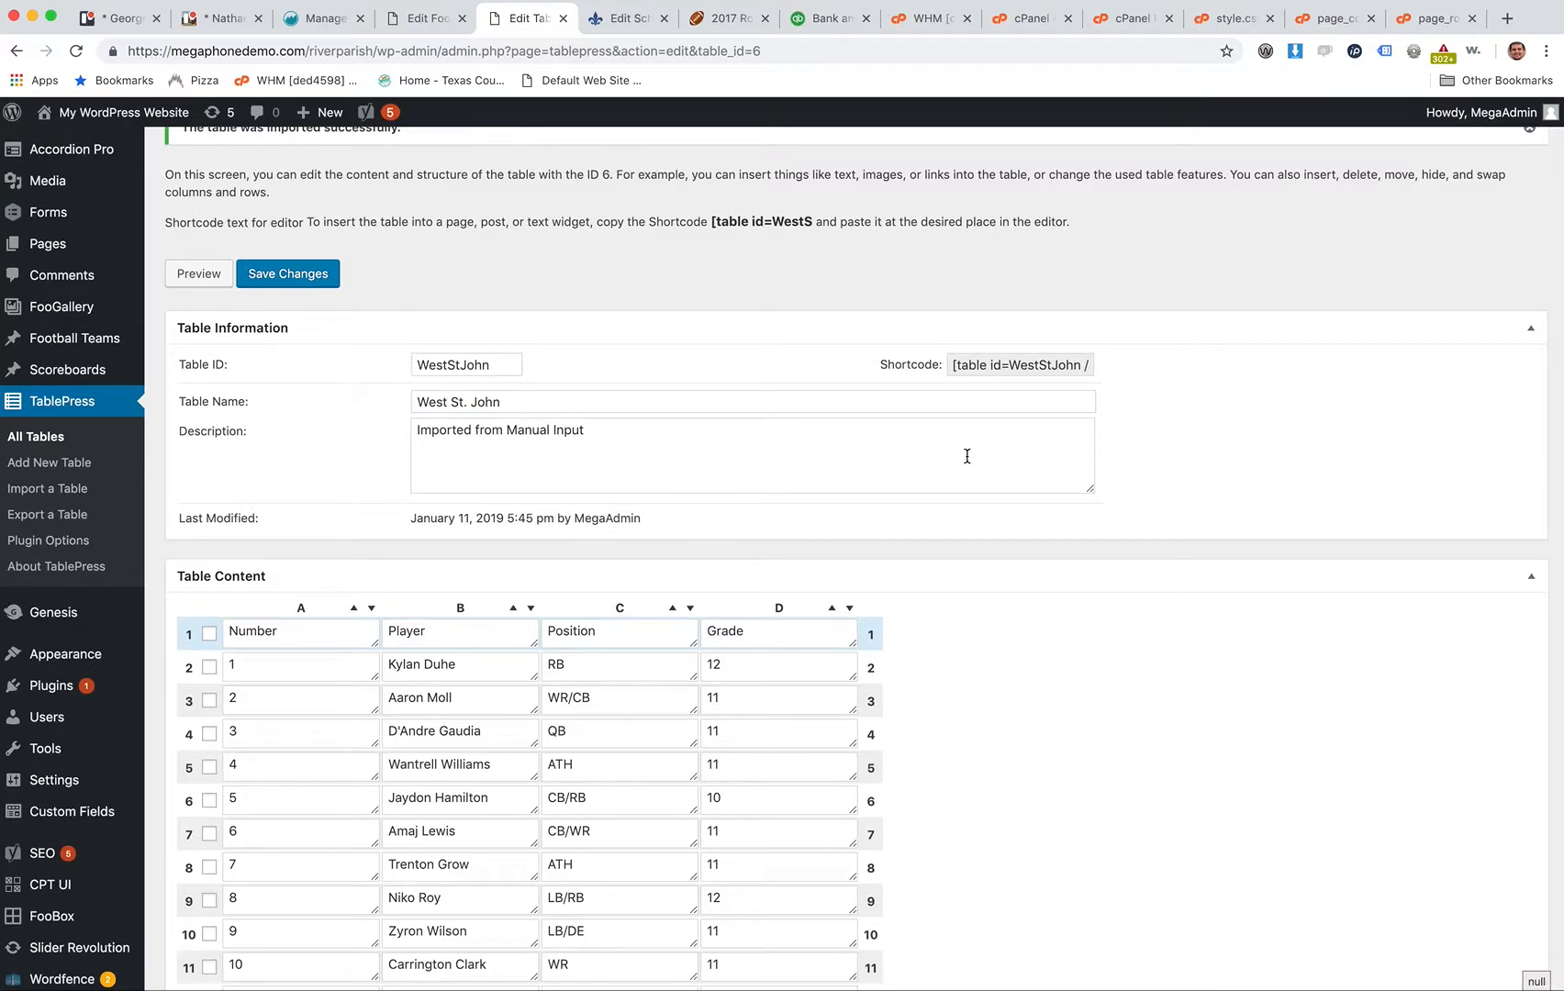
Set the table's pagination to 45 rows per page and save the table changes.
scroll(968, 457, "down", 5)
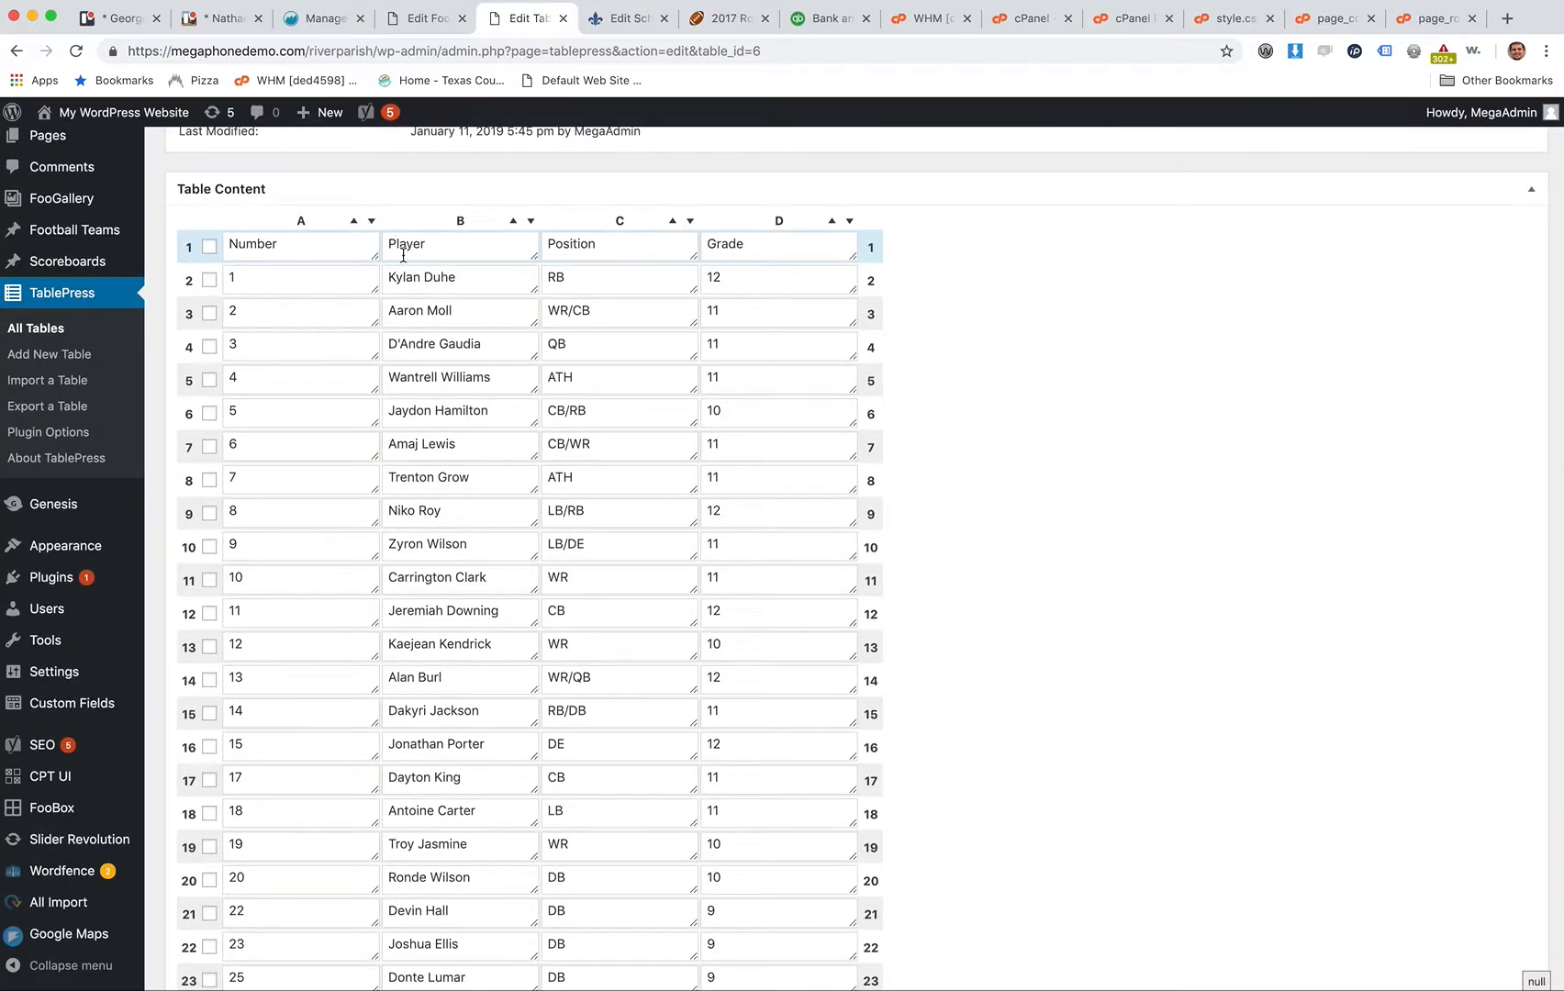
scroll(581, 367, "down", 15)
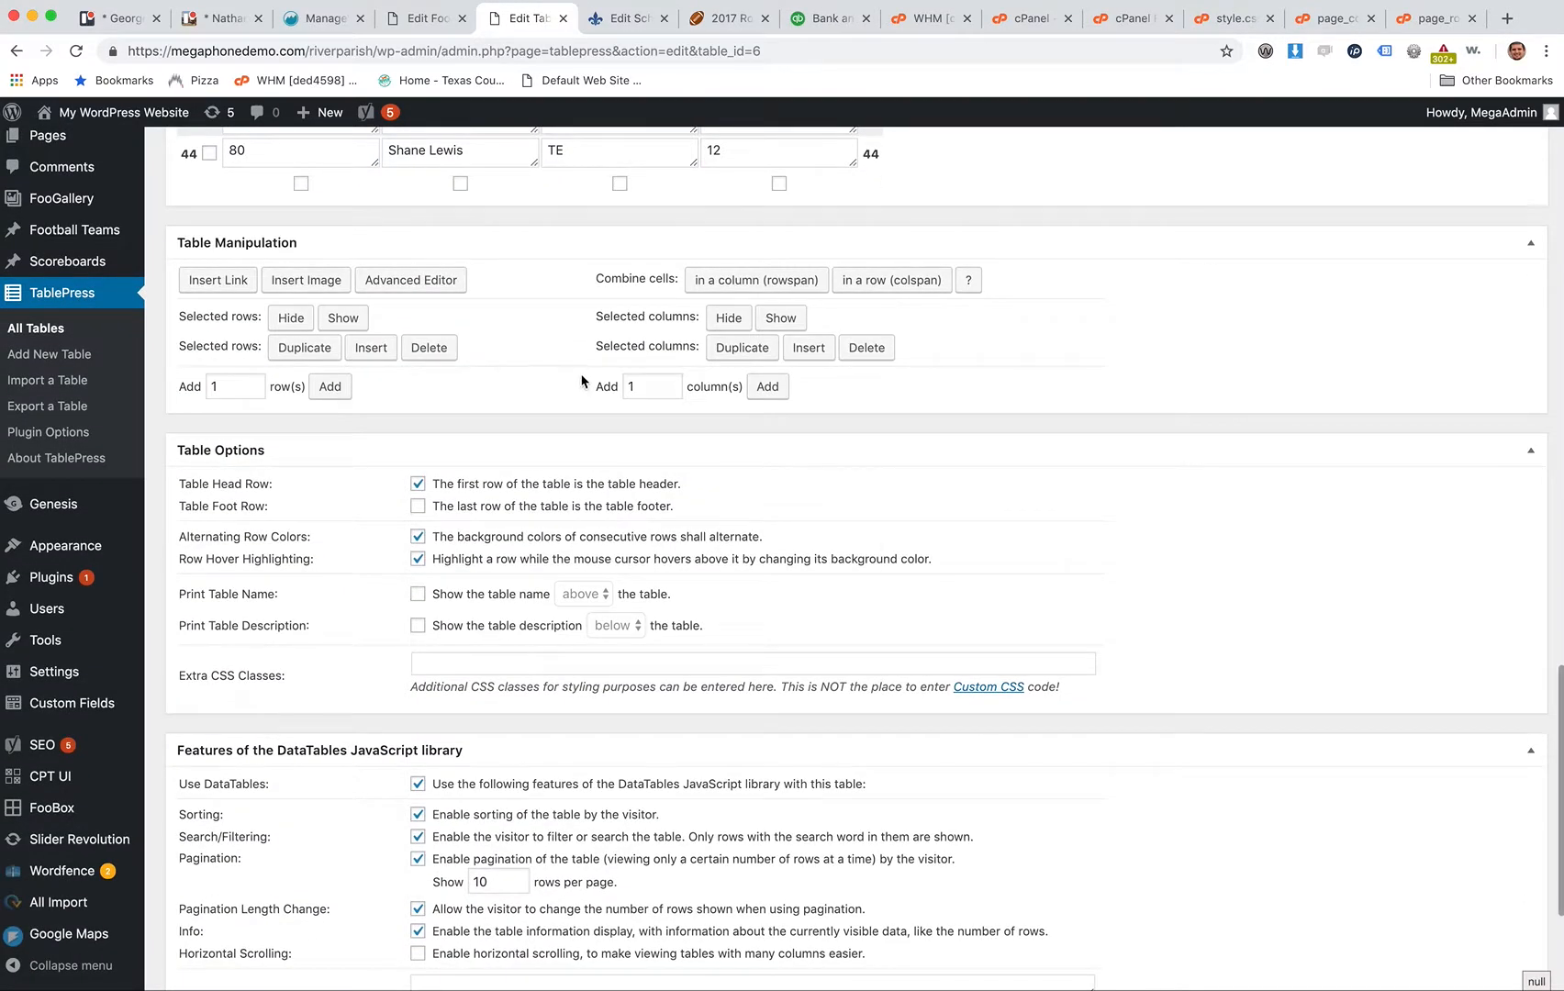
scroll(582, 390, "down", 2)
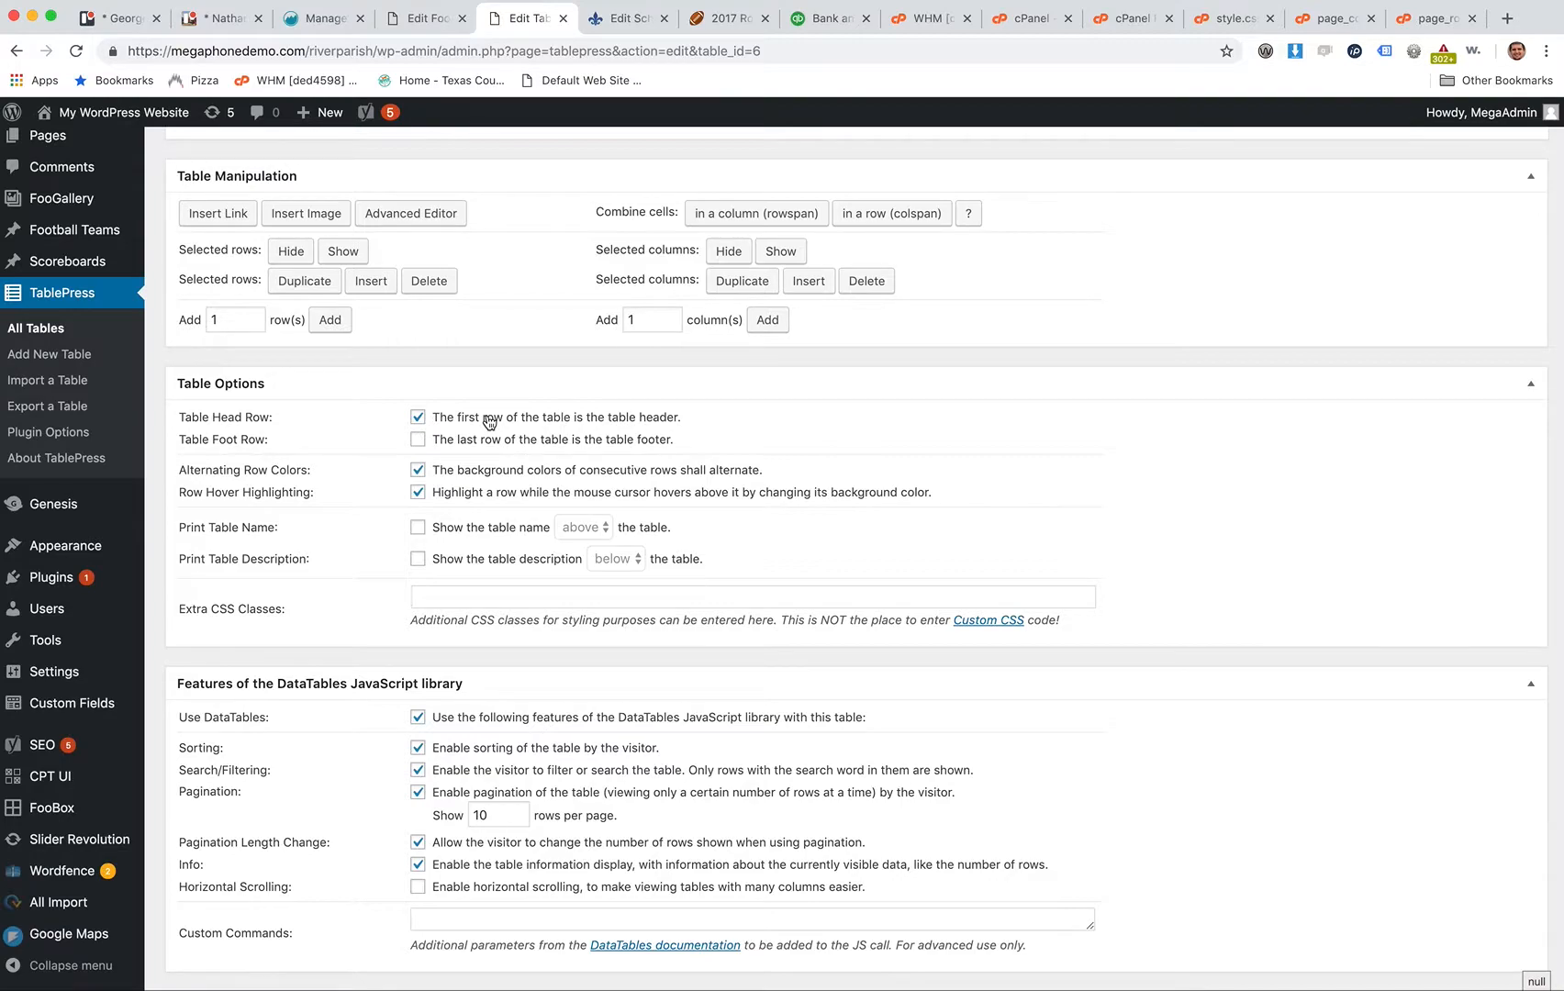
scroll(489, 422, "down", 2)
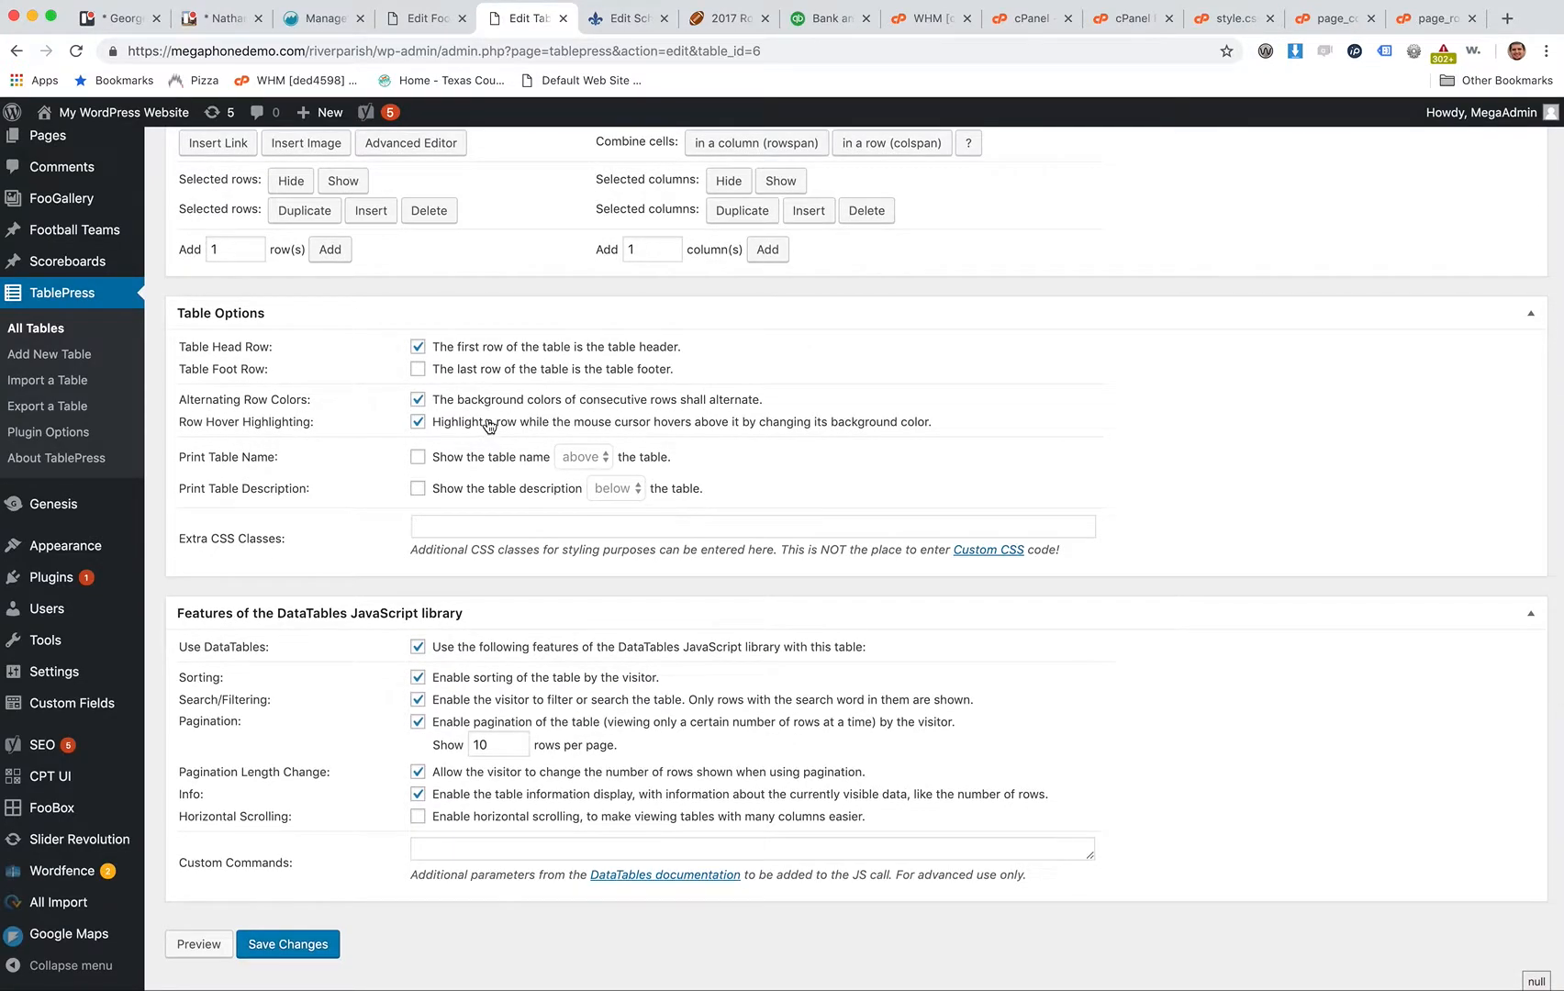
double_click(482, 747)
type("45")
scroll(1029, 456, "up", 20)
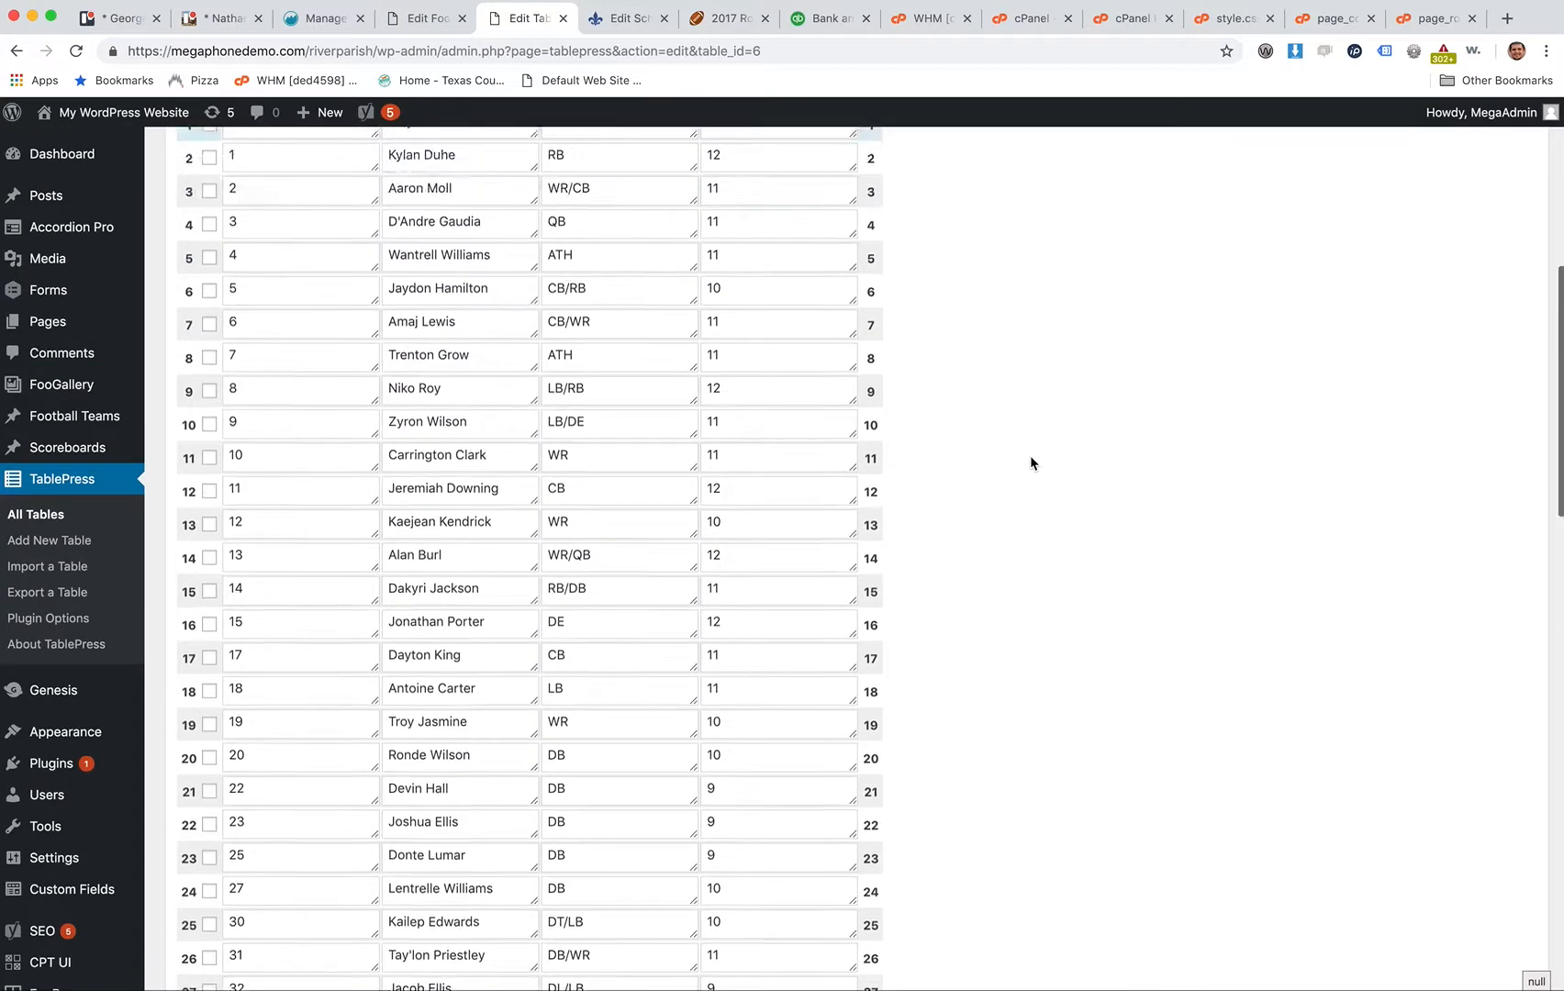
scroll(1026, 457, "down", 20)
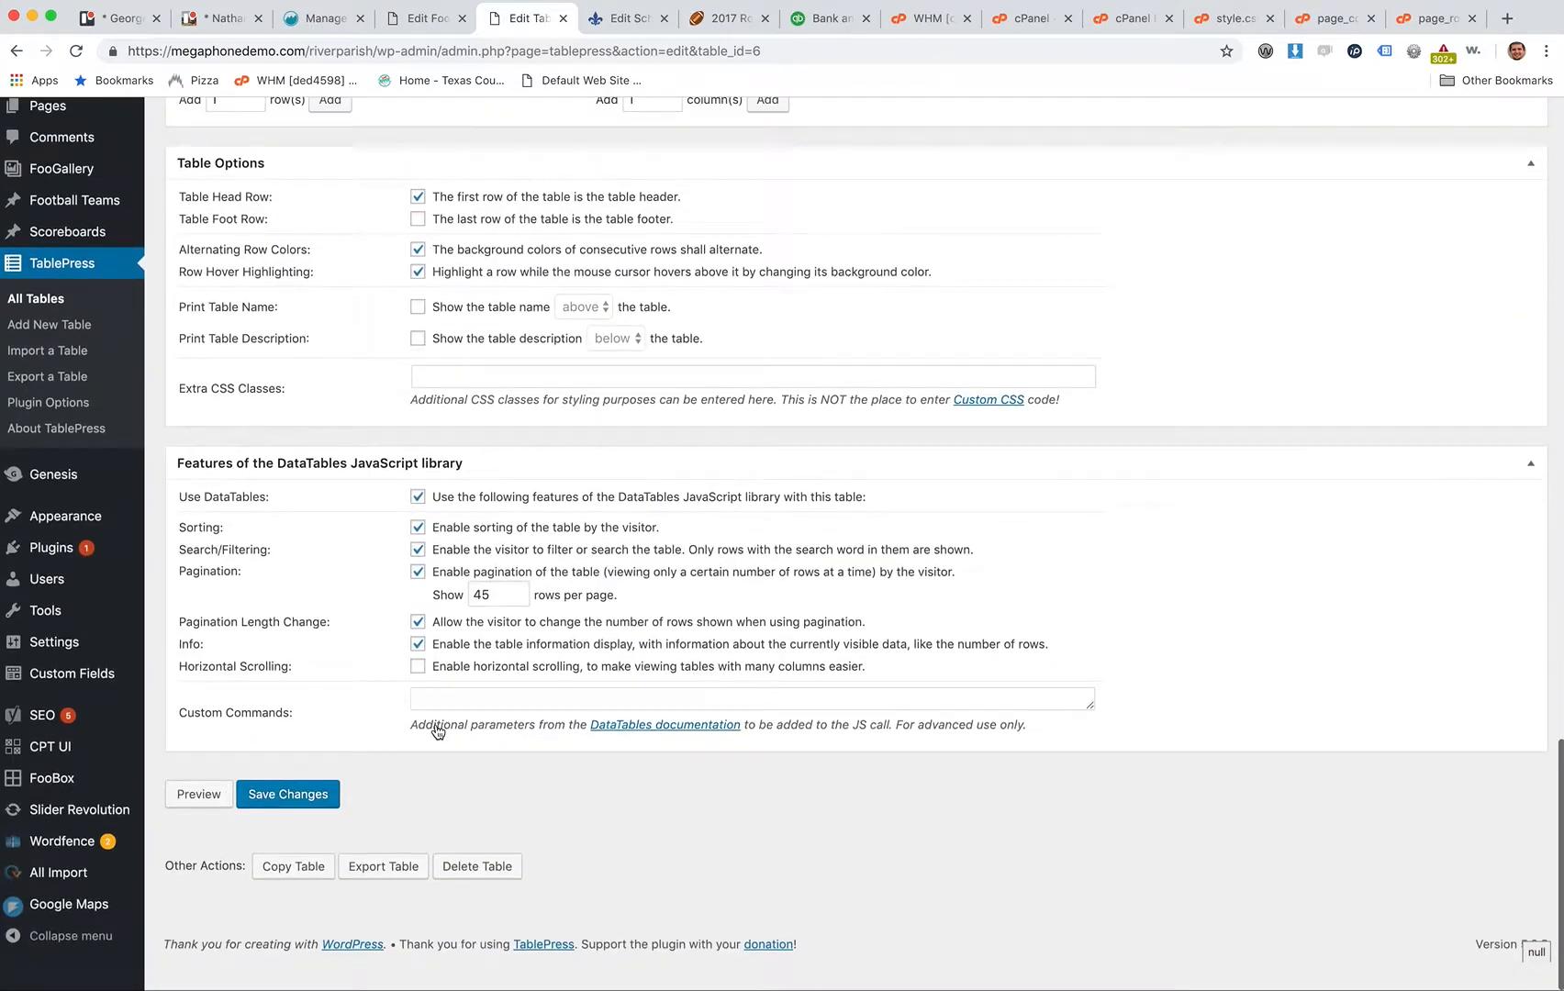
left_click(296, 824)
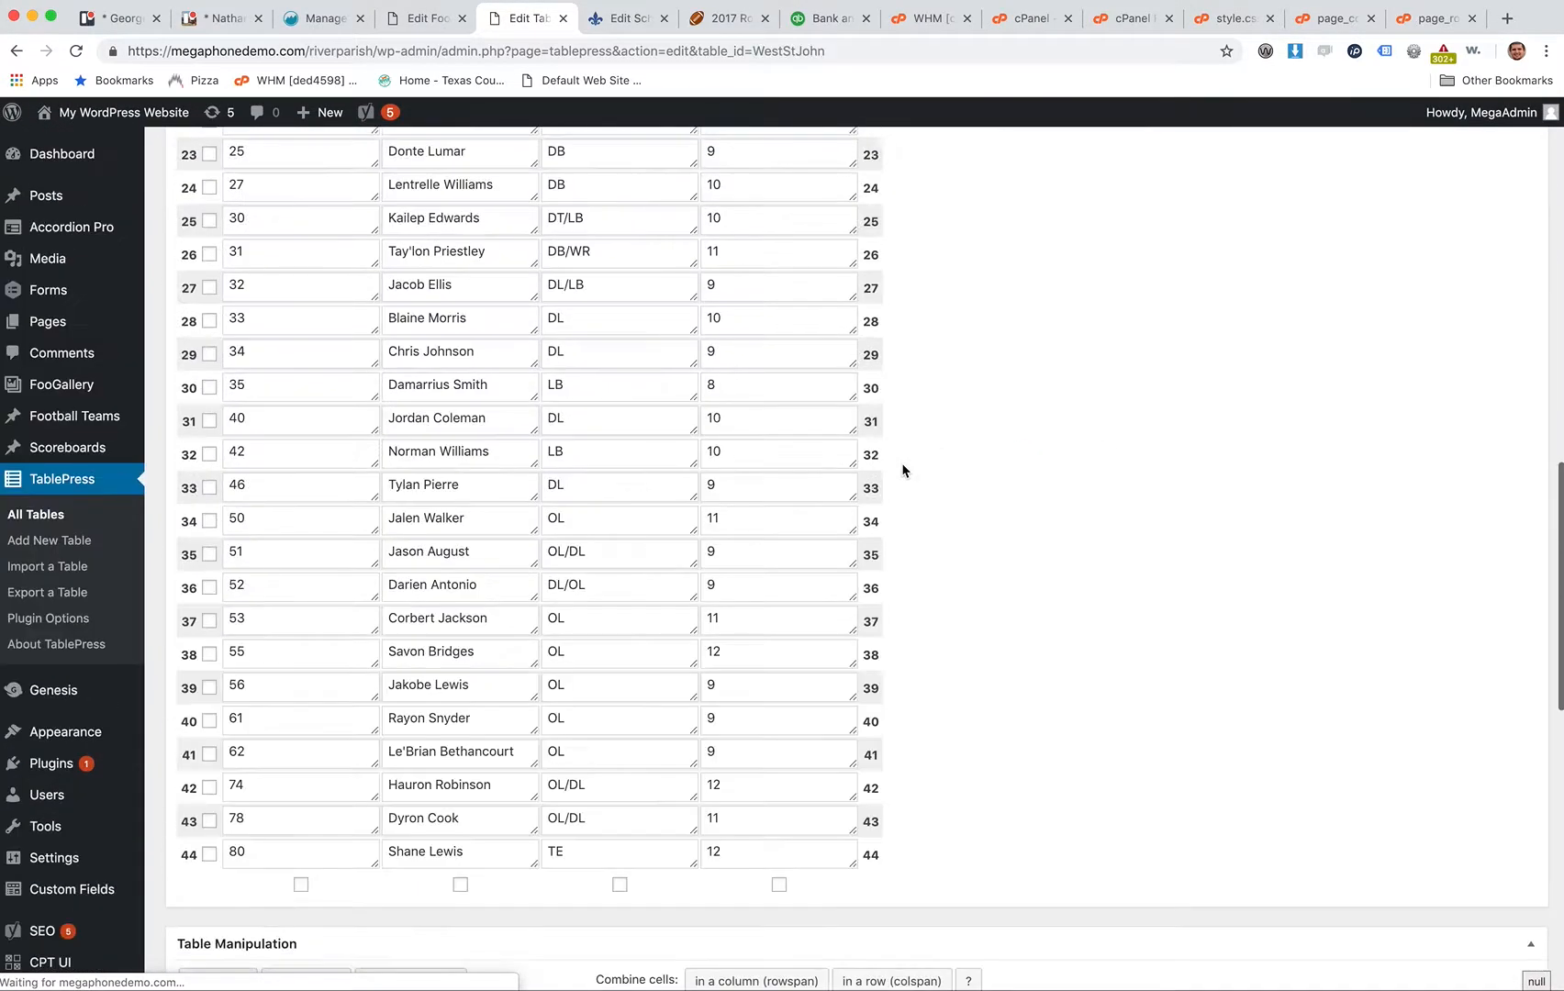
Copy the saved table's shortcode from its table information.
scroll(901, 469, "up", 6)
scroll(901, 470, "up", 2)
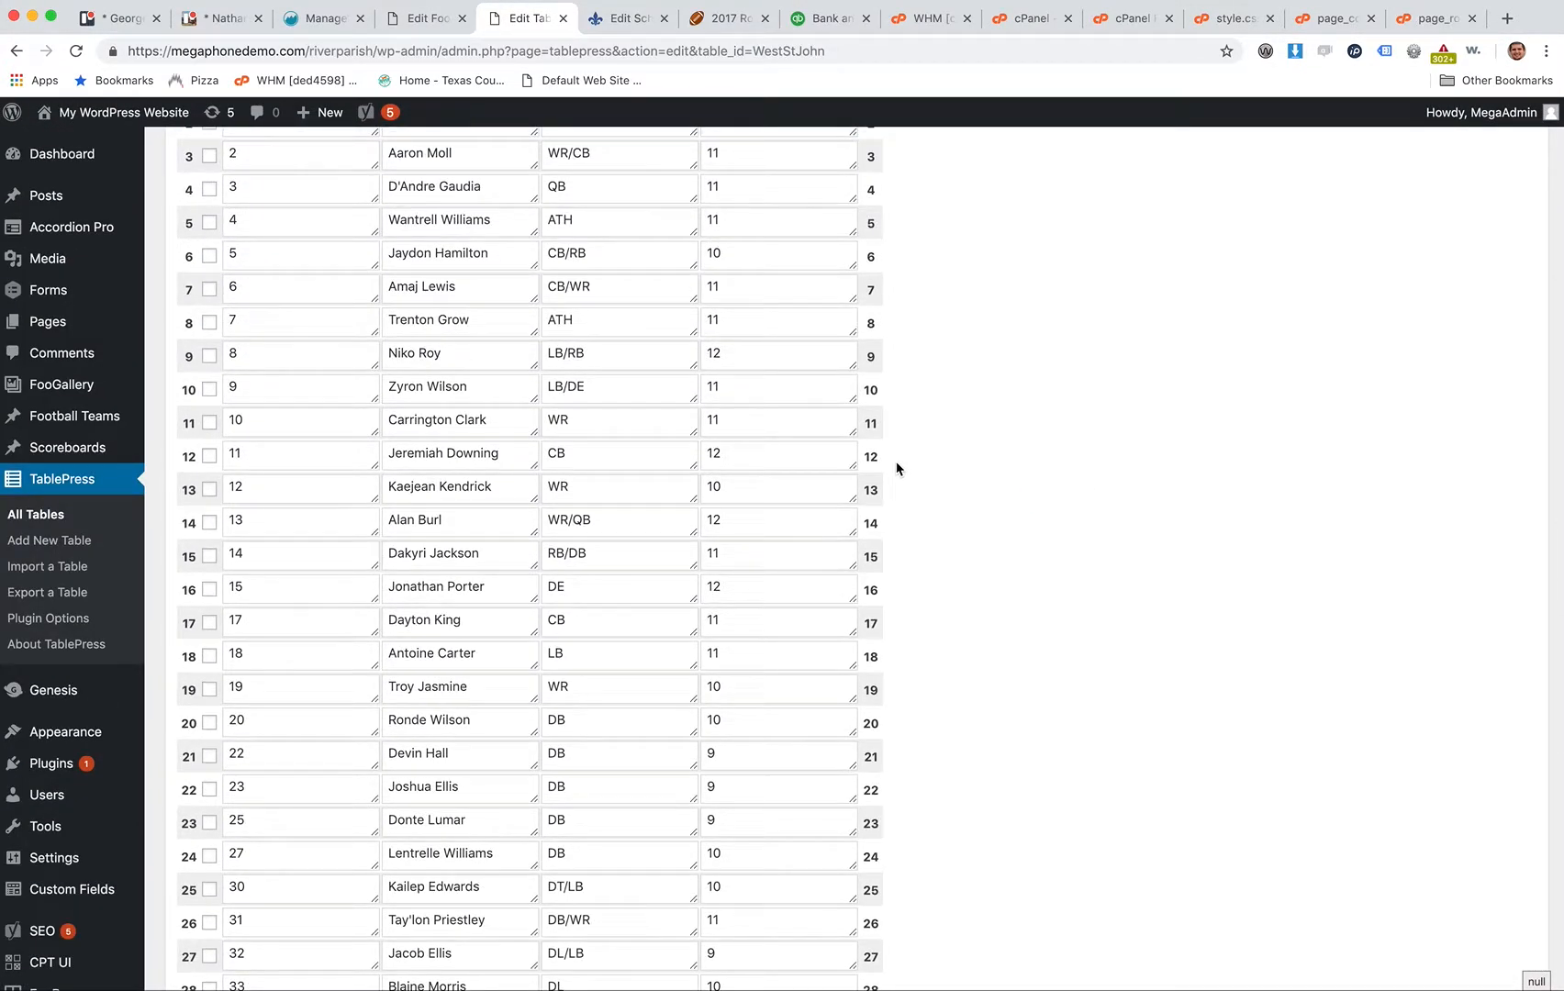
scroll(899, 450, "down", 15)
scroll(900, 432, "up", 20)
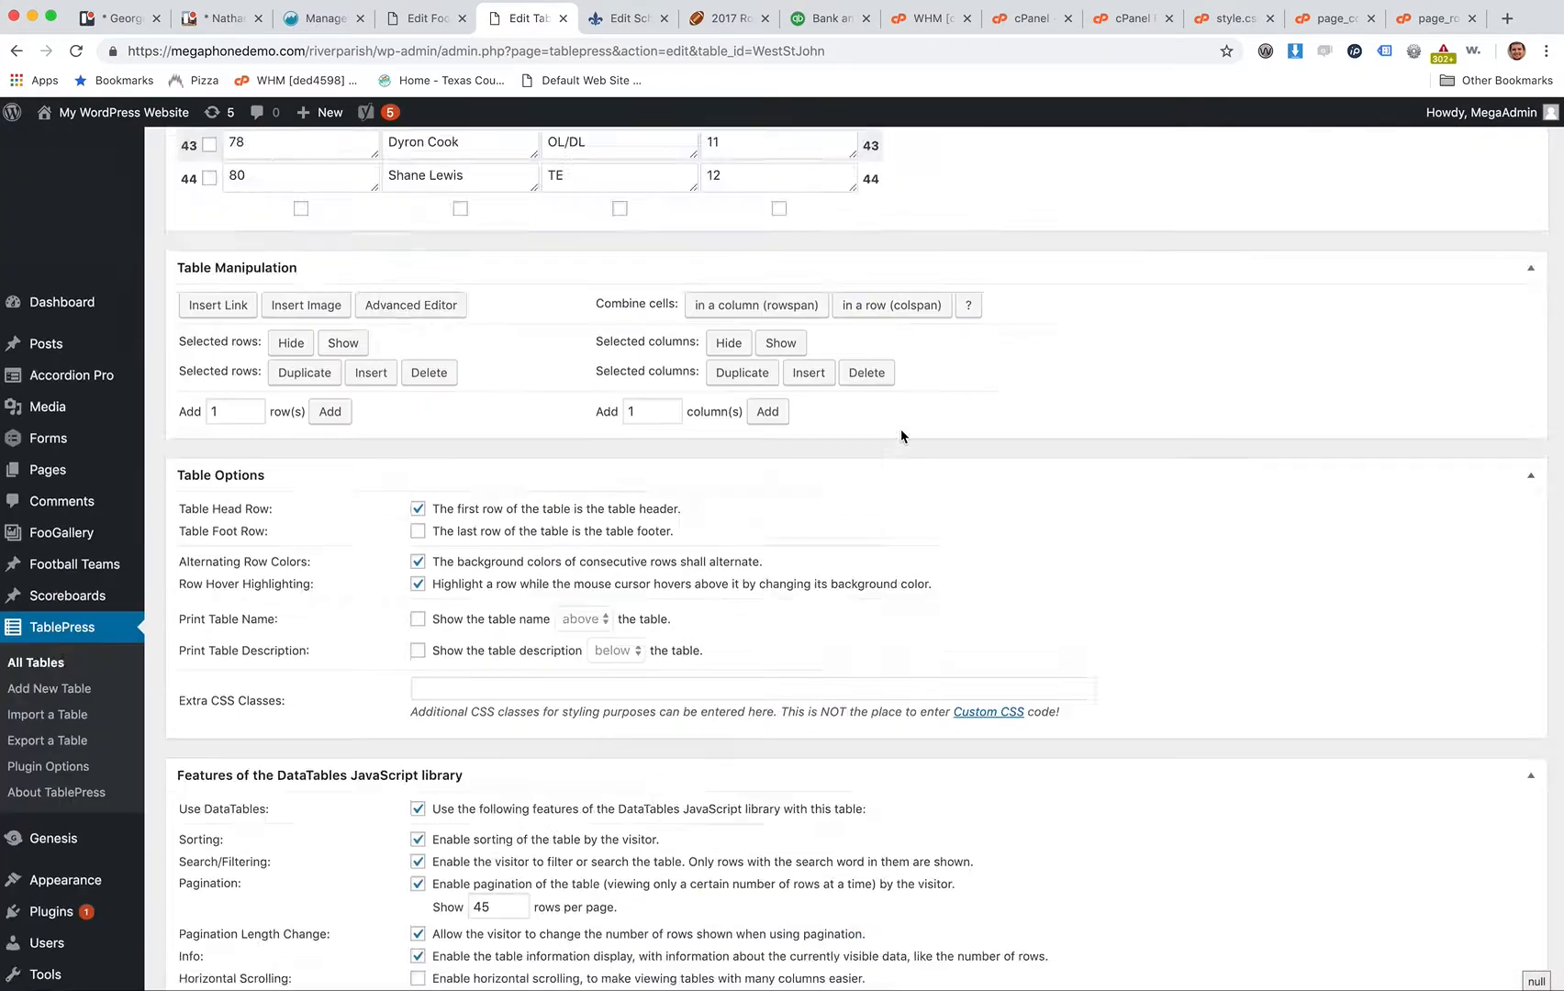
left_click(982, 442)
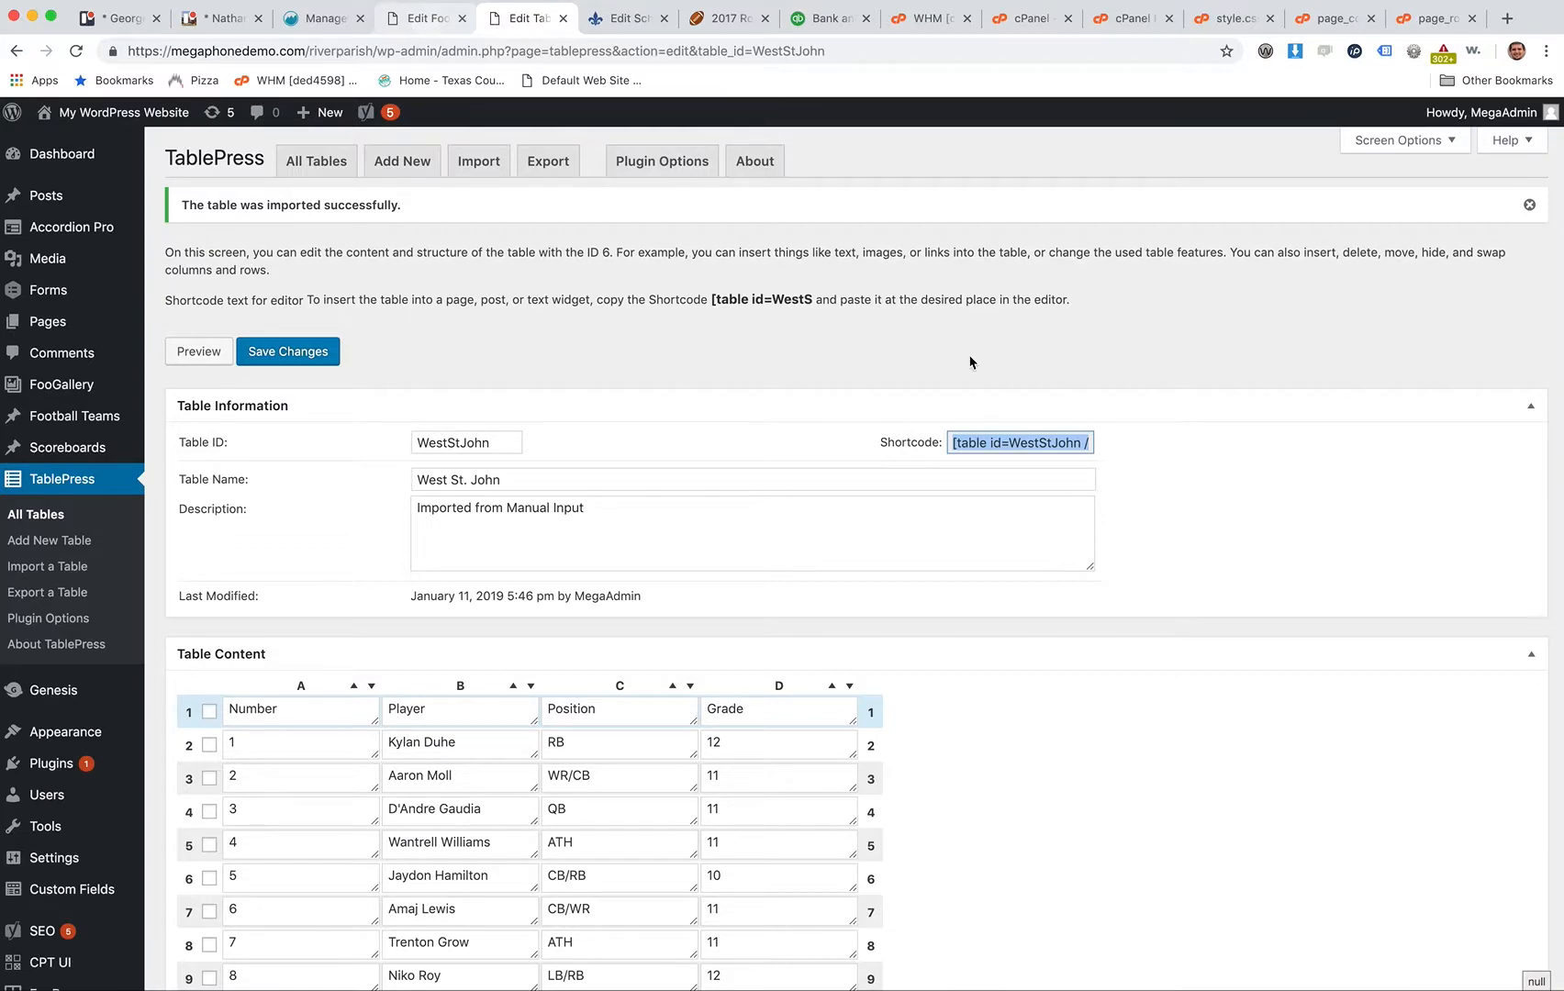
right_click(997, 439)
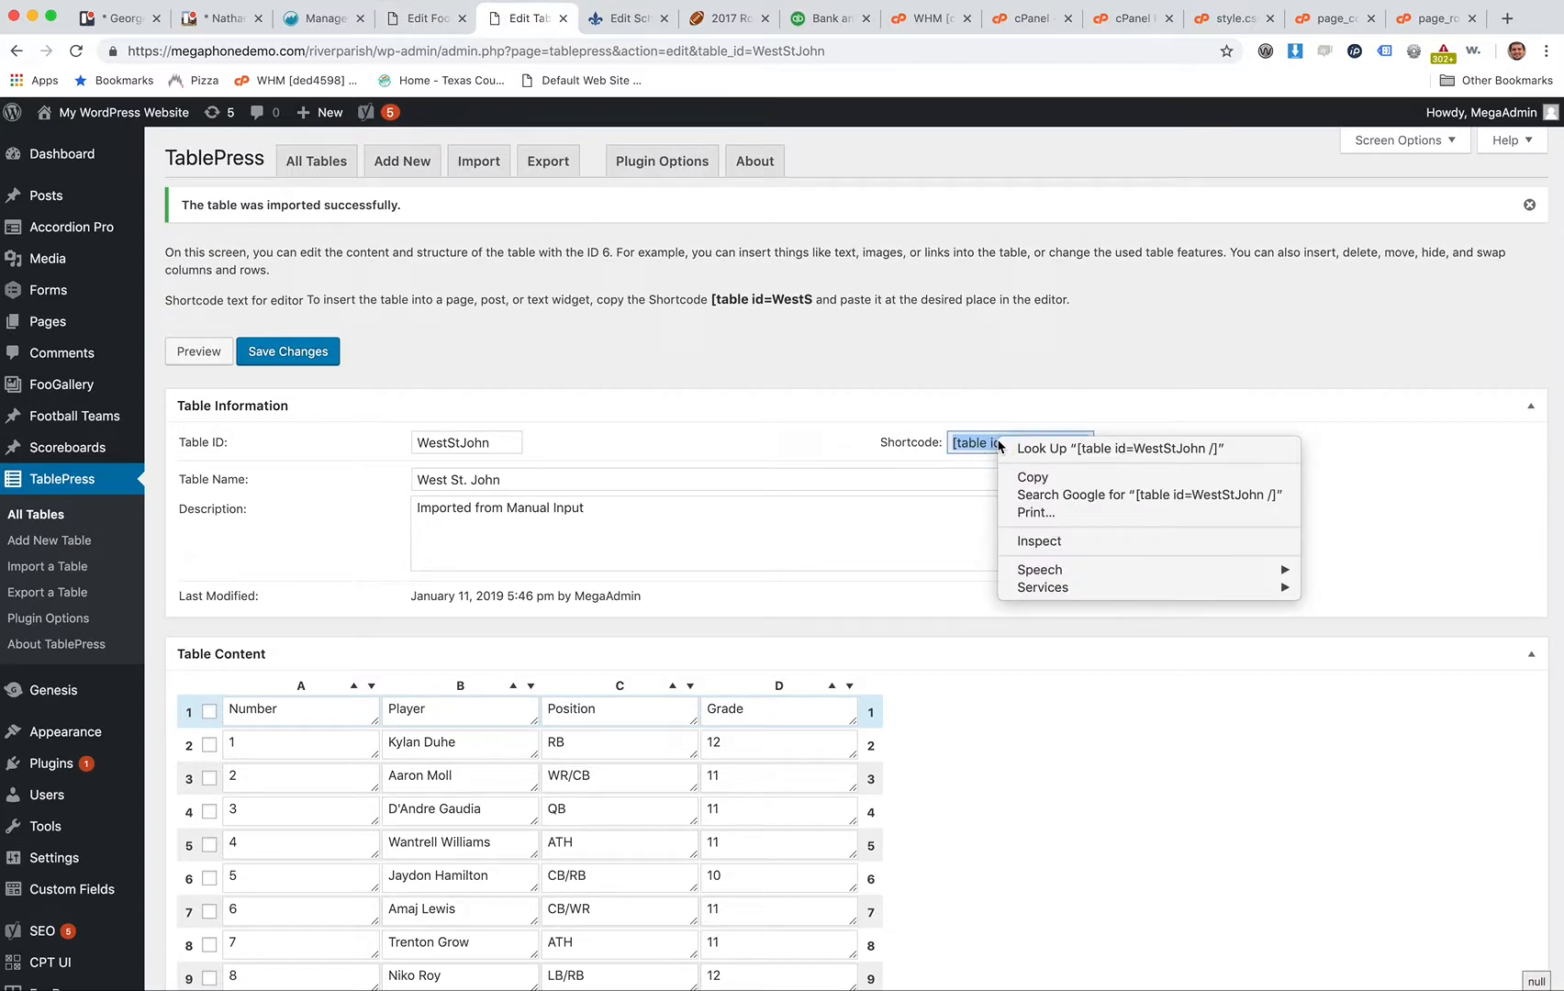
left_click(1026, 477)
Paste the shortcode [table id=WestStJohn /] into the Roster field of the West St. John football team and update the post.
left_click(424, 18)
left_click(584, 886)
key("cmd+v")
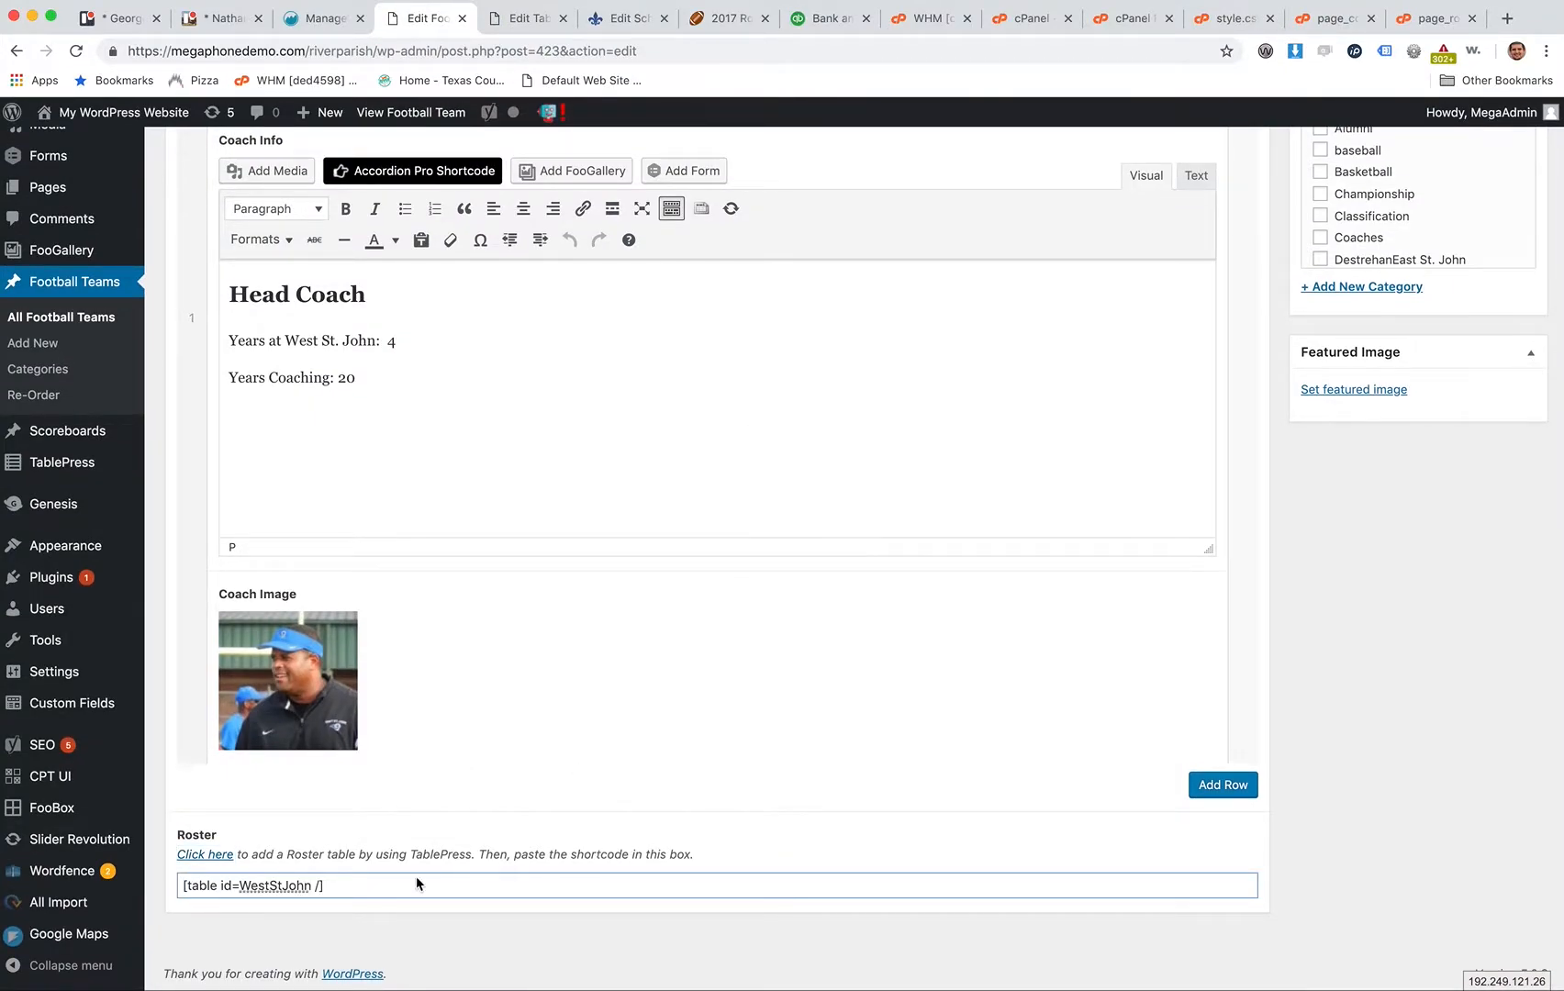
key("Return")
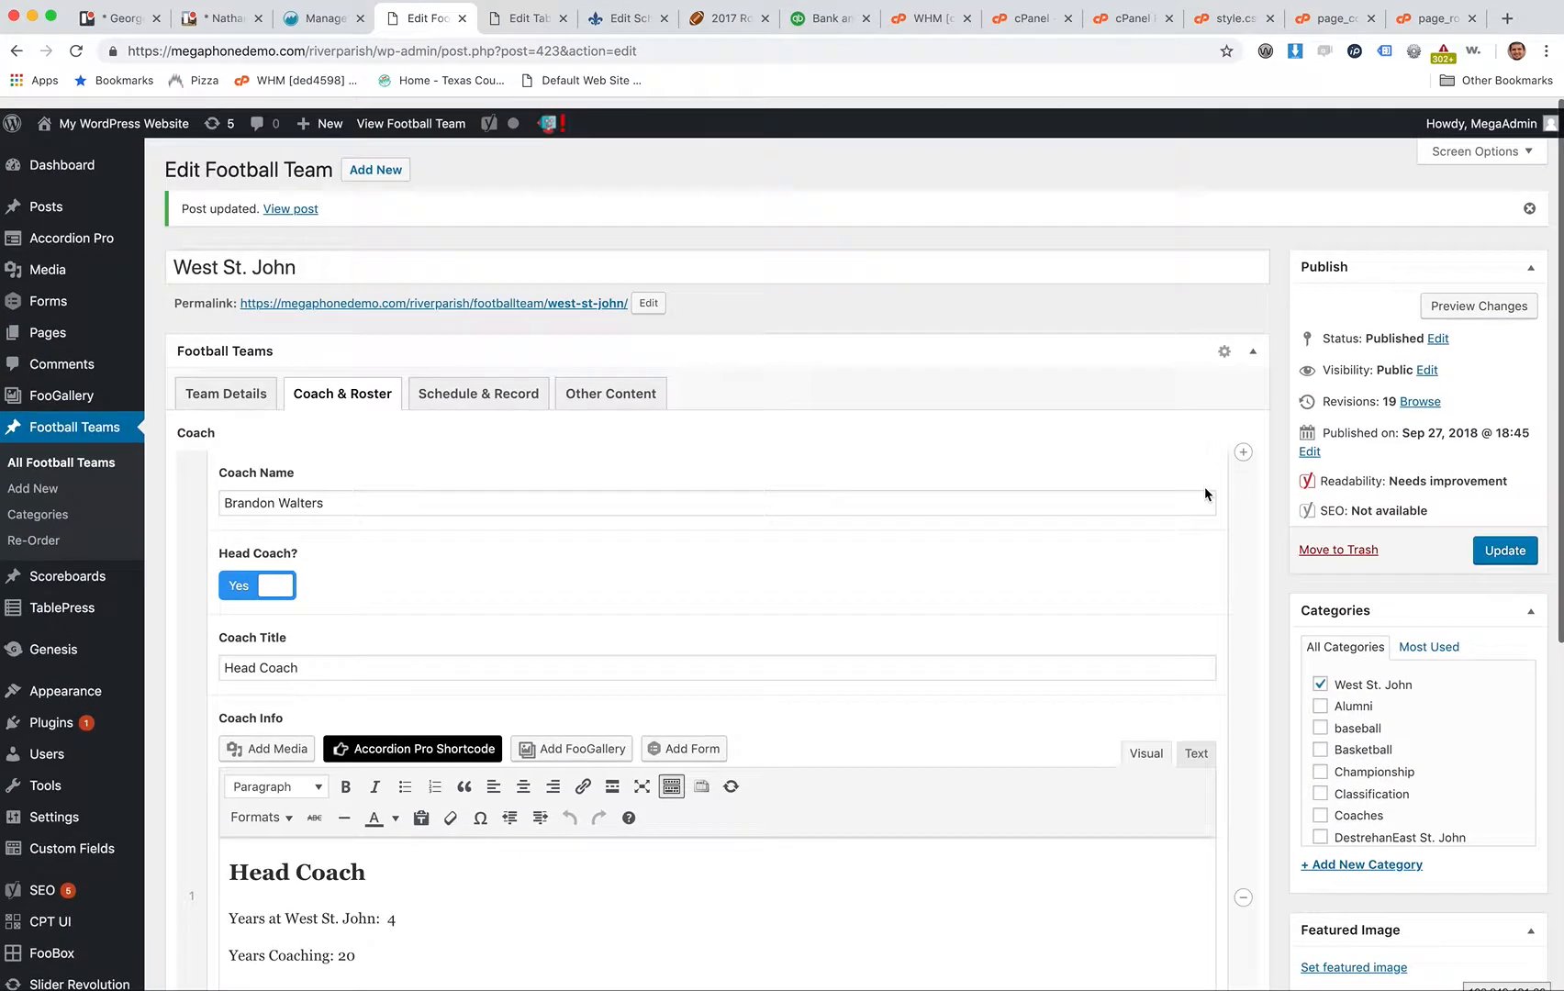
left_click(1524, 546)
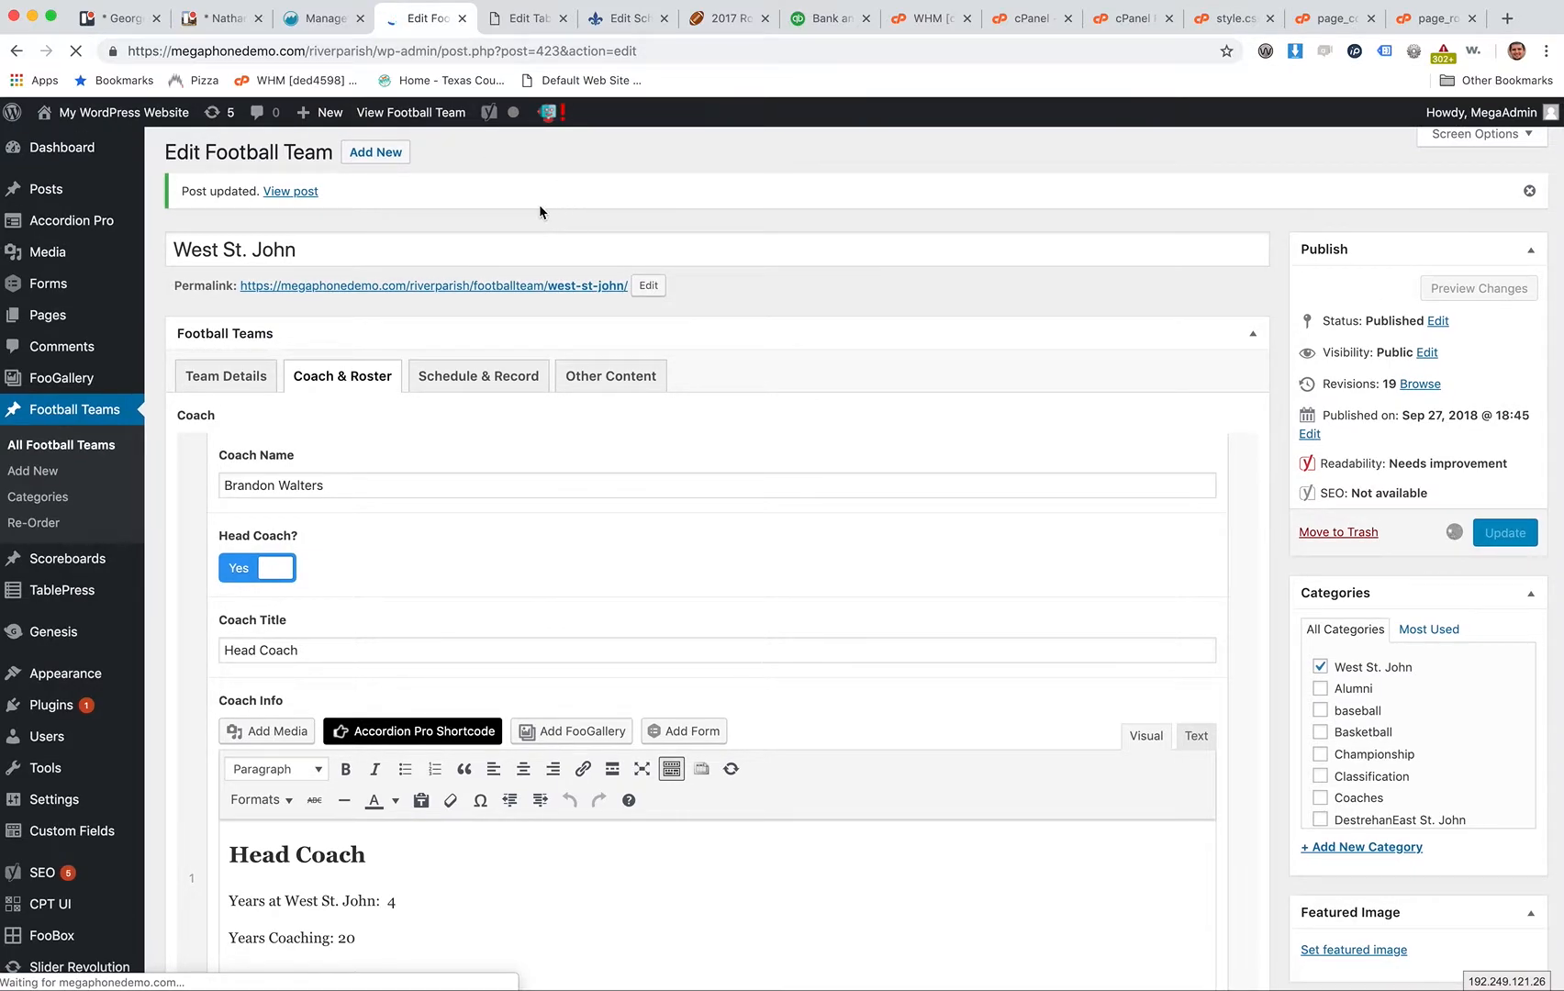
Open West St. John's Roster page on the public site and look through the whole roster table.
left_click(523, 18)
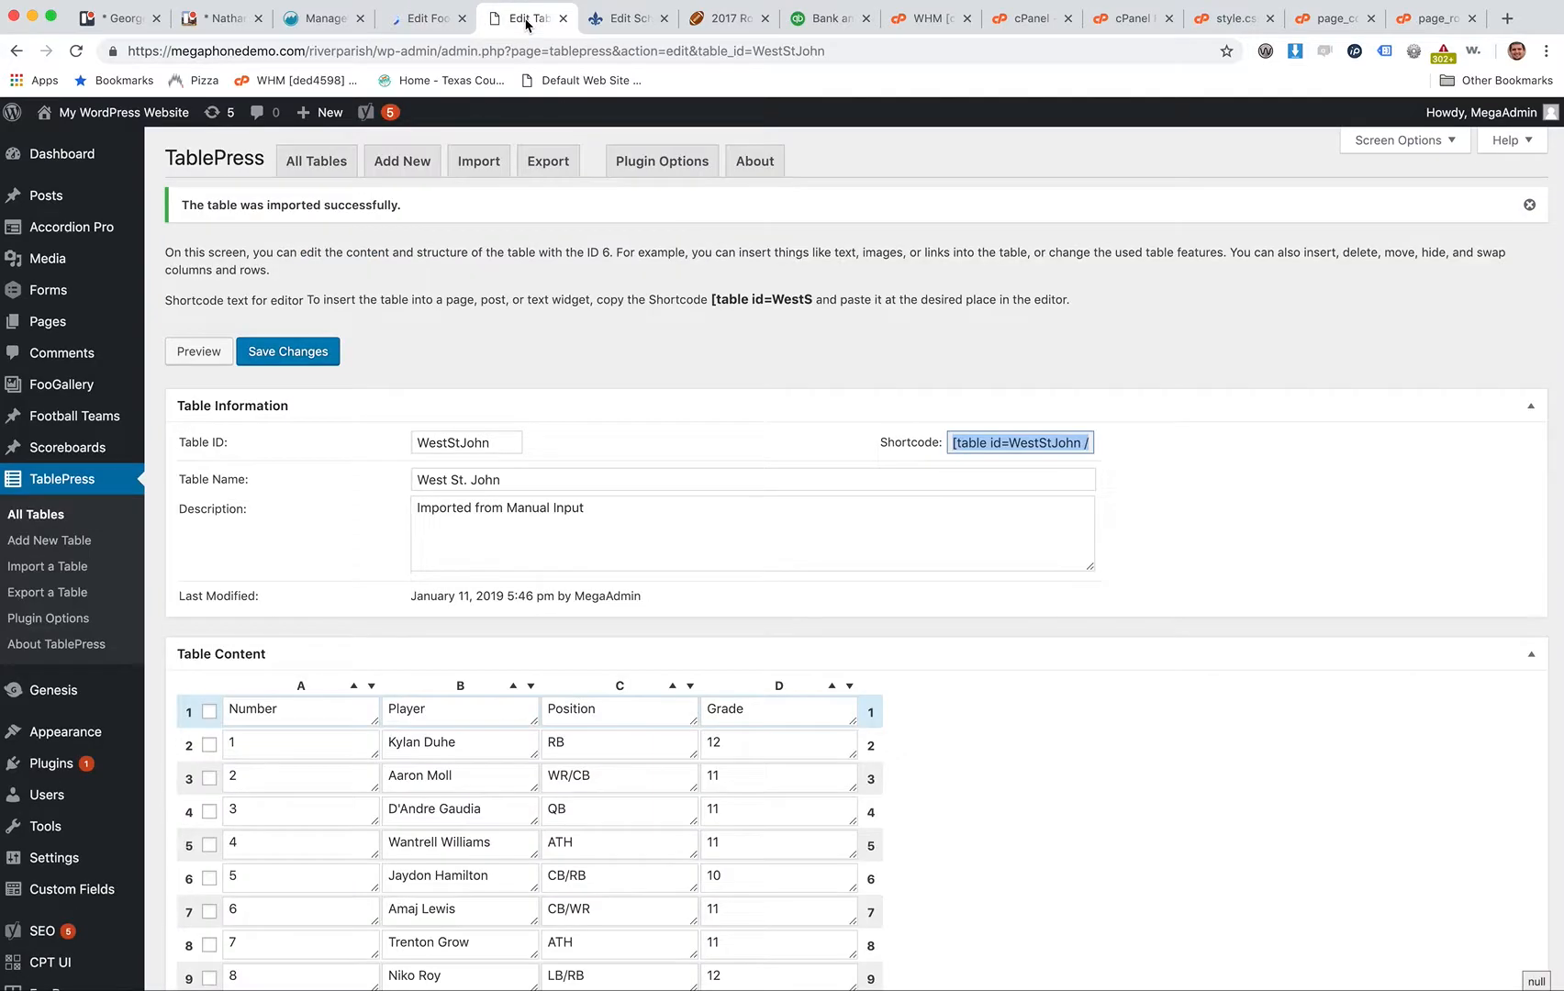
left_click(136, 147)
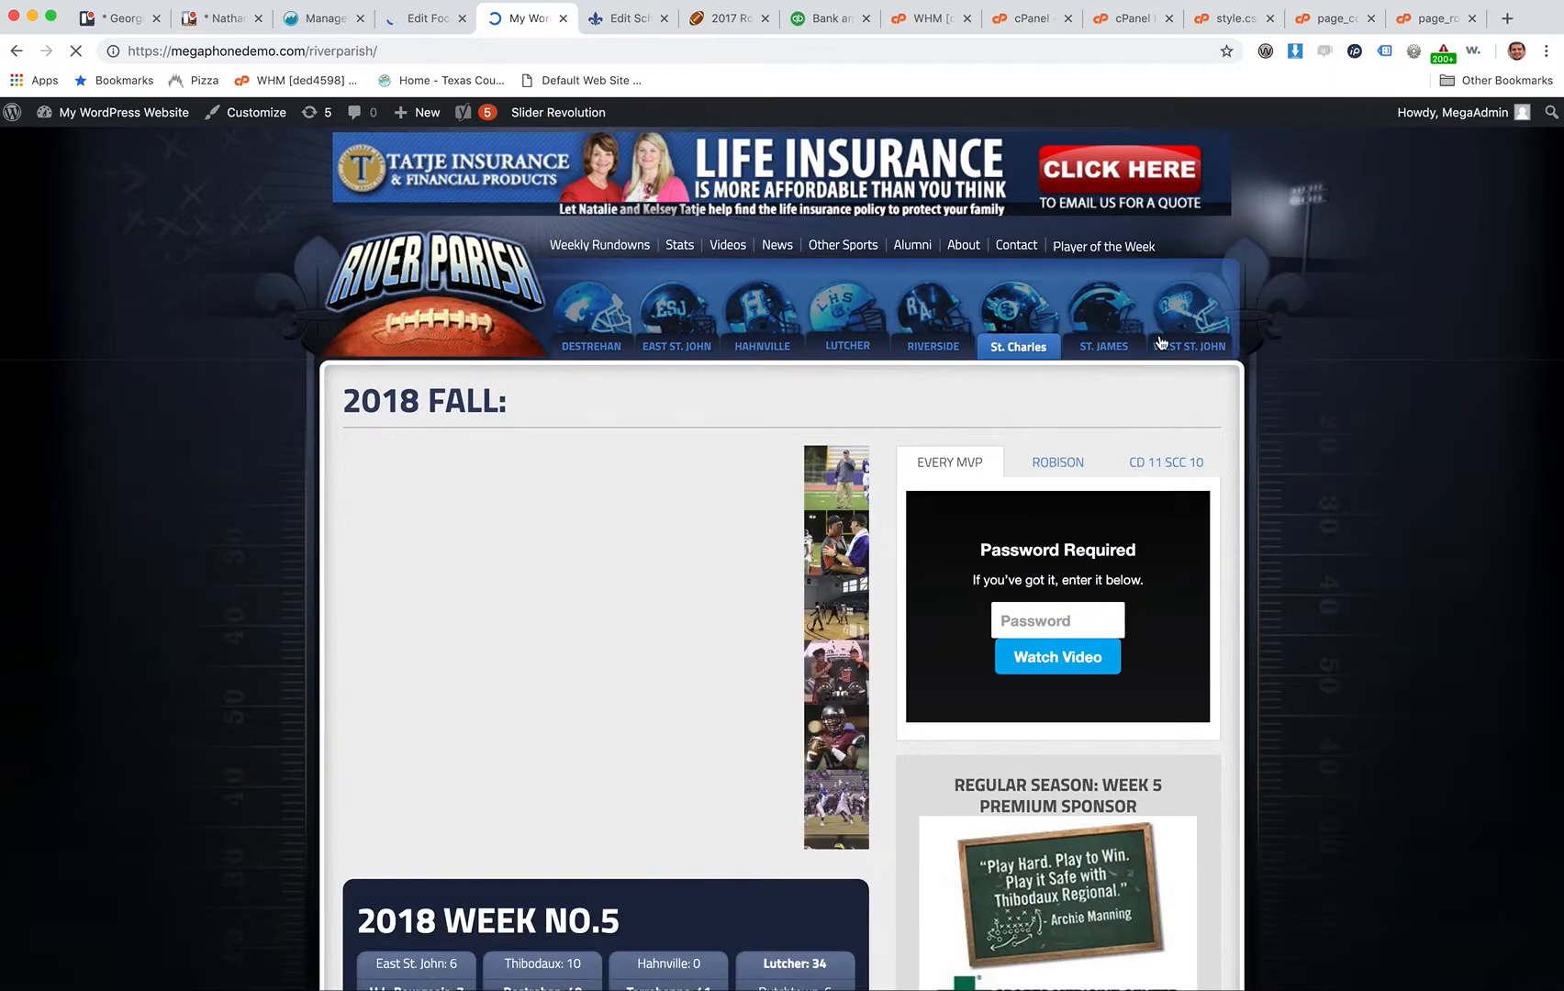
left_click(1161, 342)
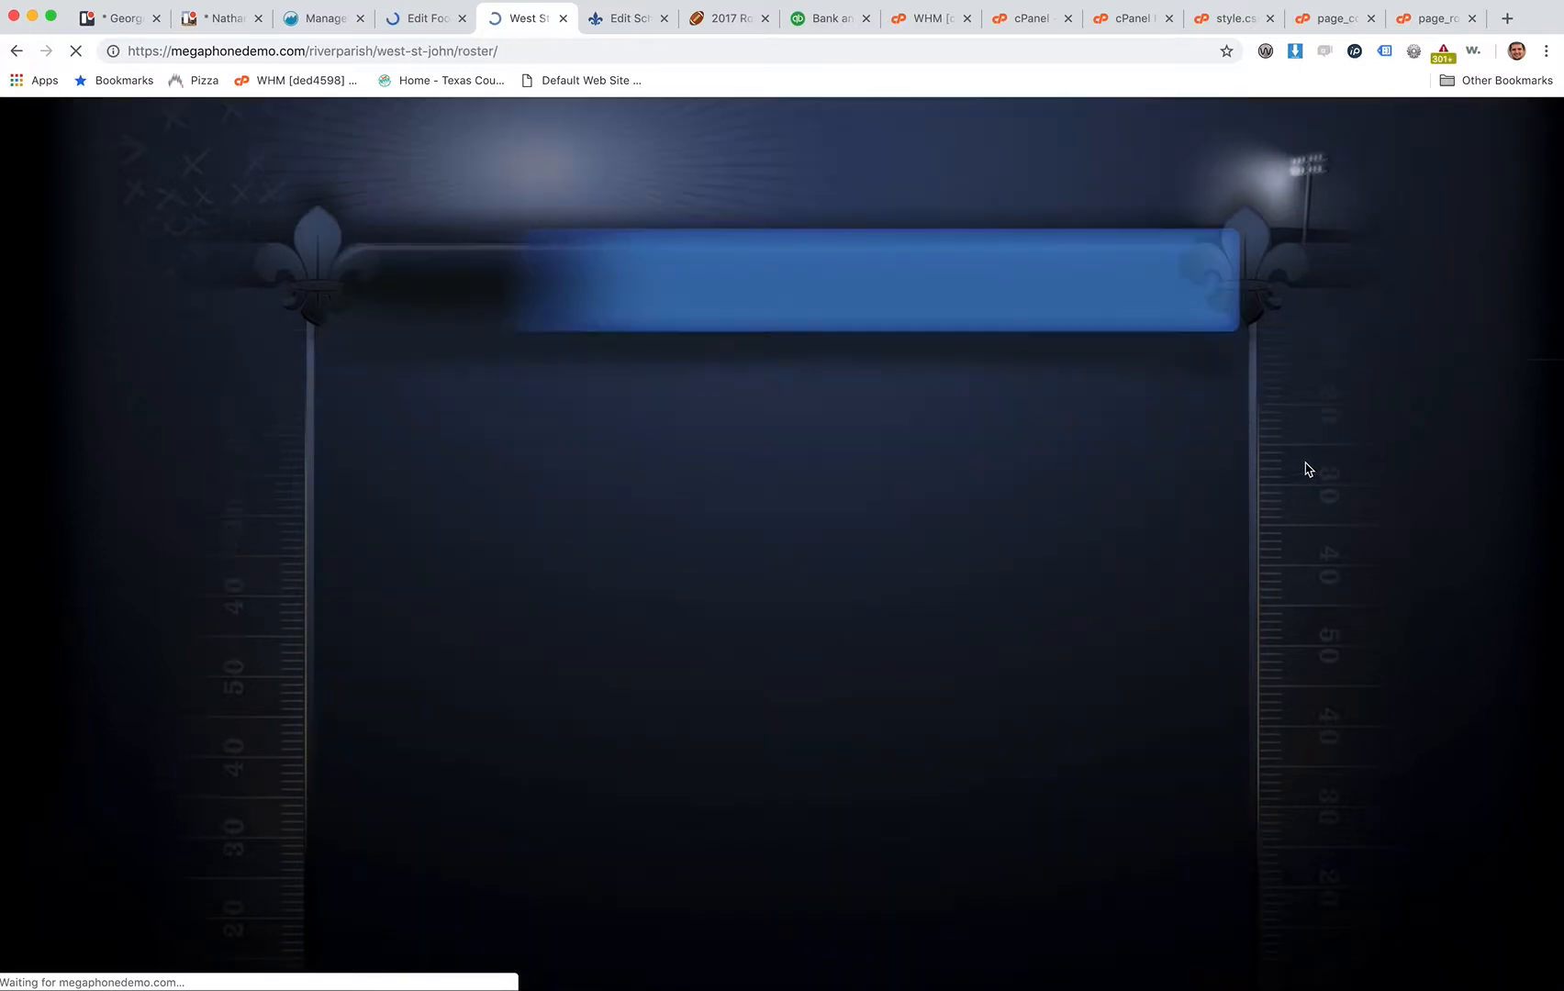
scroll(1307, 469, "down", 15)
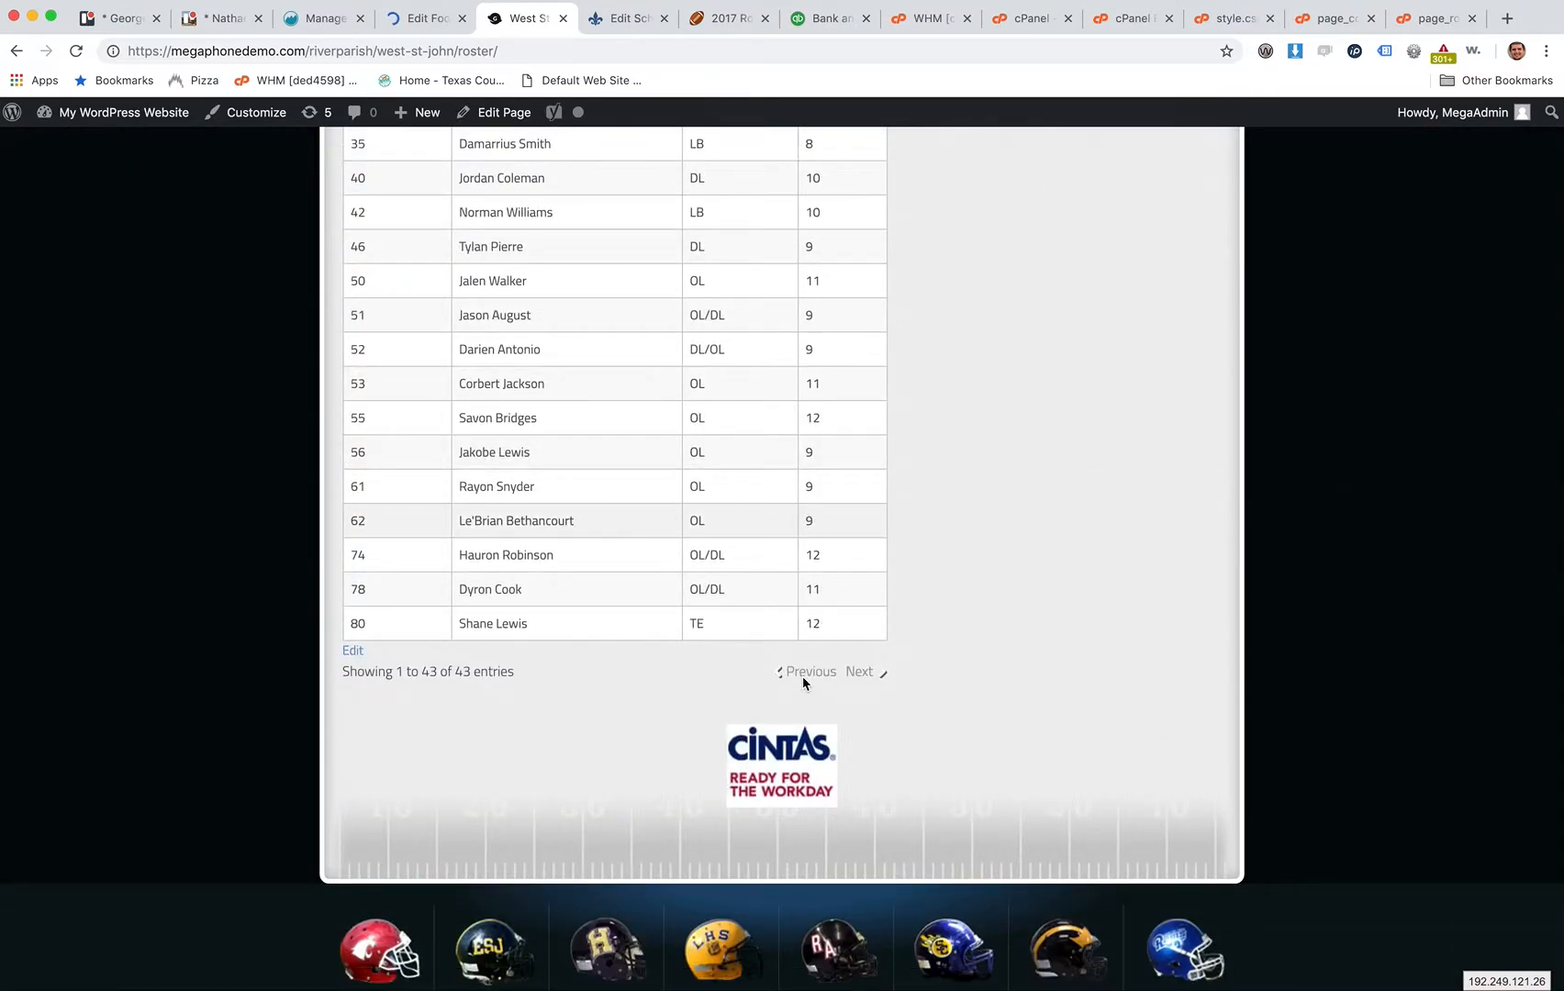
scroll(867, 679, "up", 15)
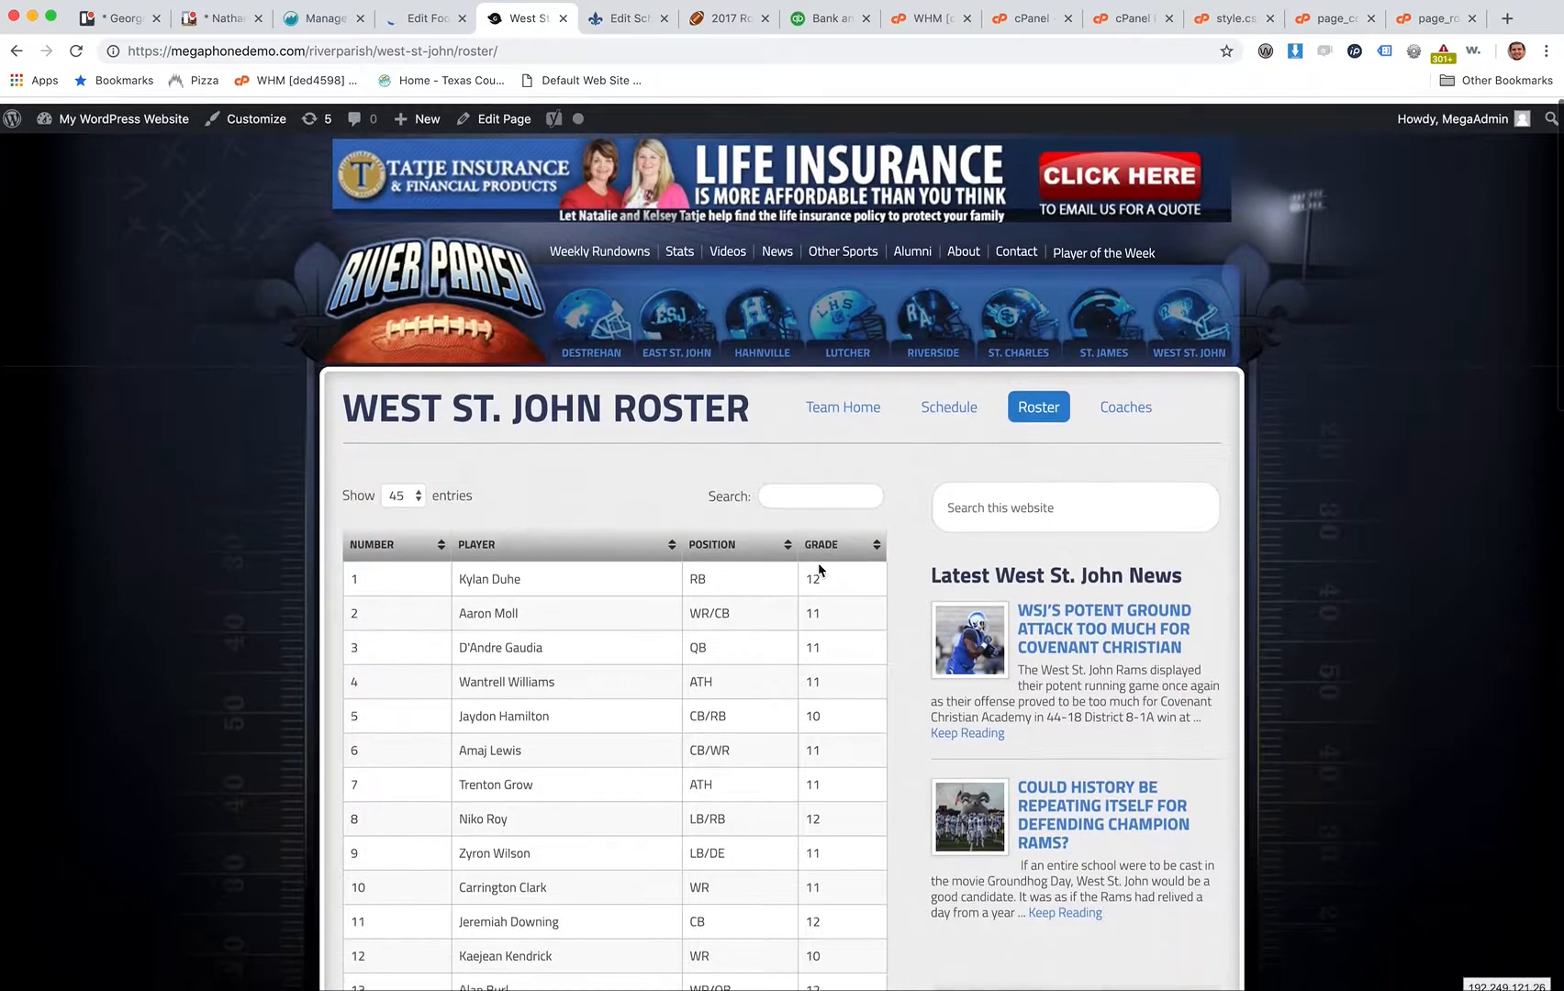
Sort the public roster table by Position, Player, Number and Grade in turn.
left_click(729, 542)
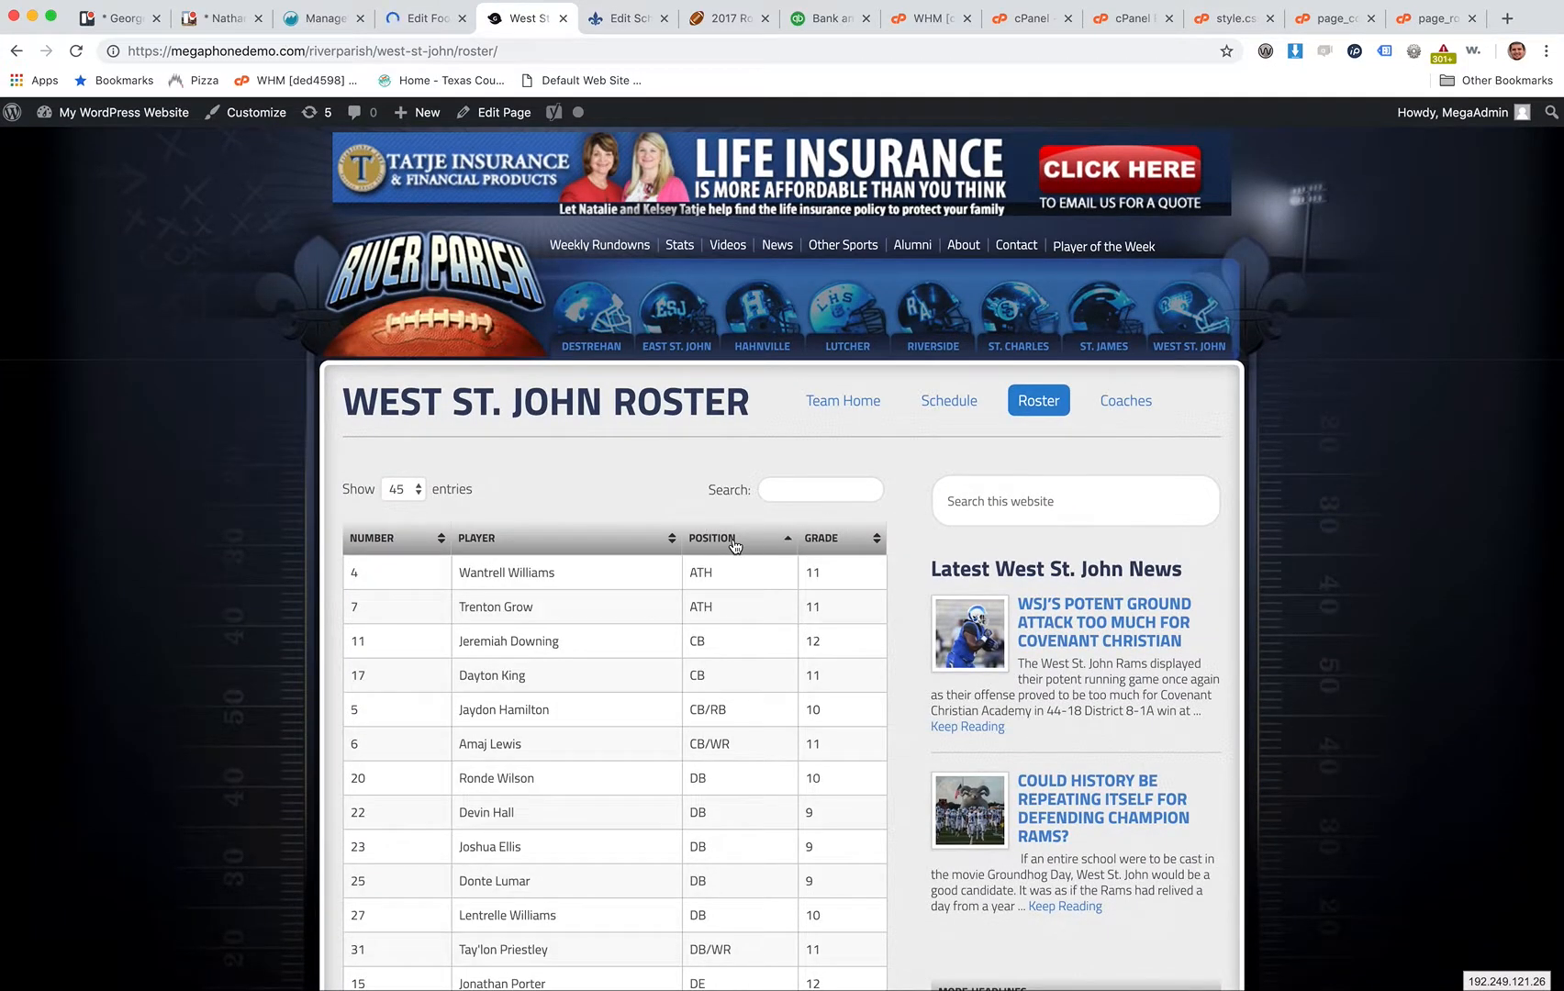
left_click(596, 541)
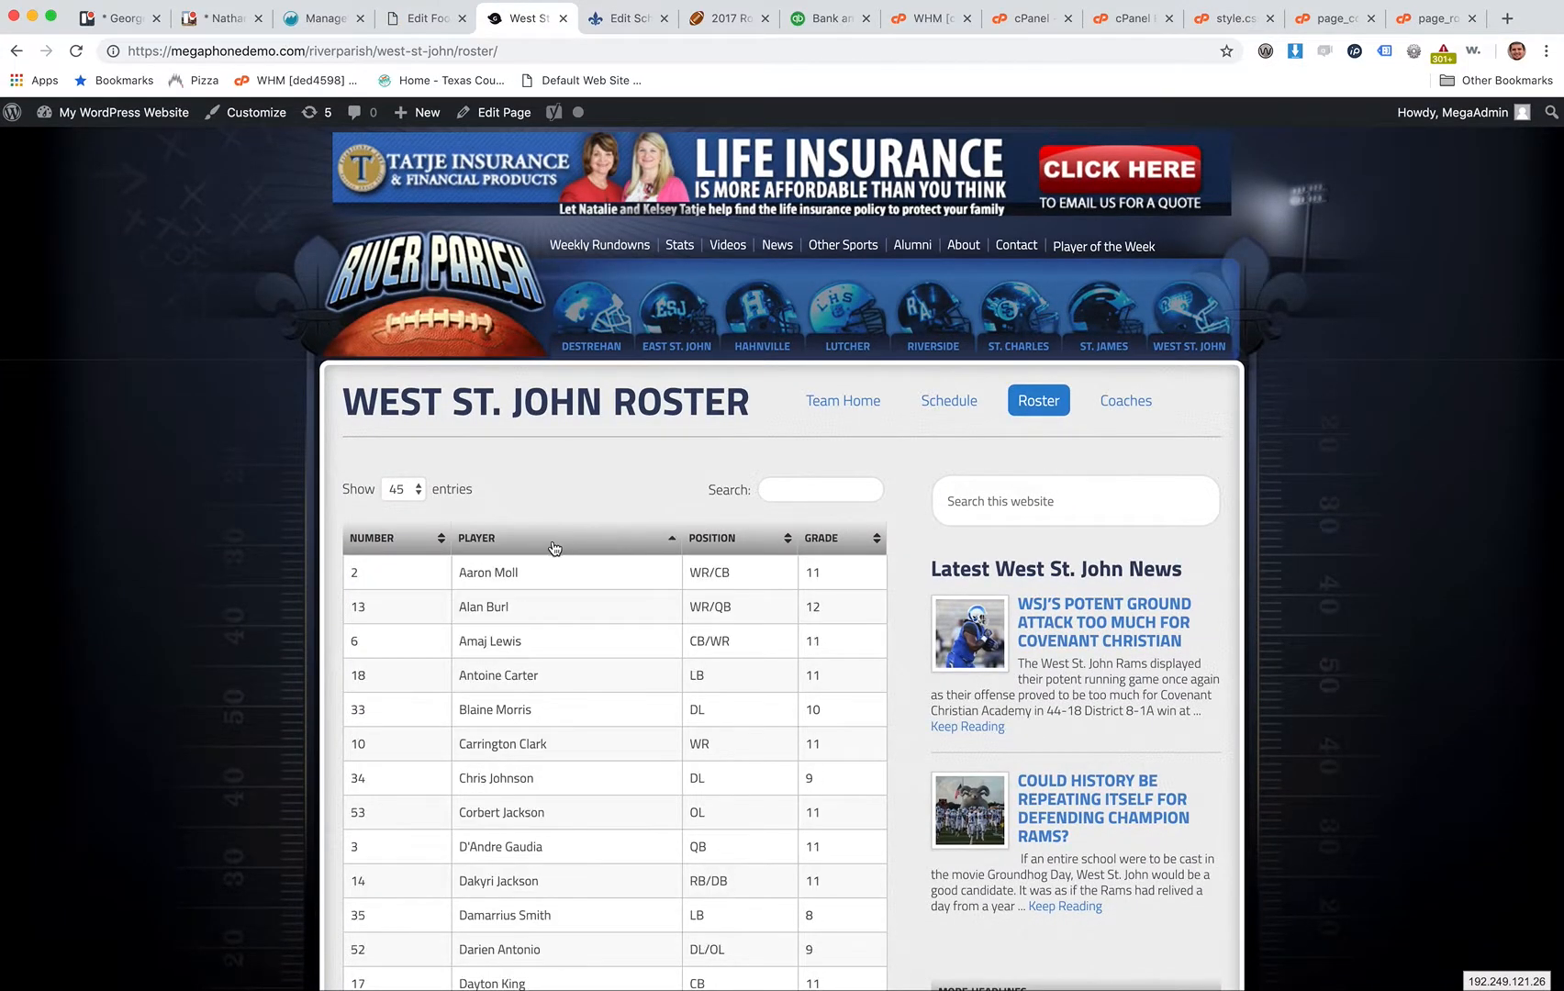
left_click(409, 542)
left_click(871, 540)
Search the roster table for a player's last name, and clear the search to list all players again.
left_click(796, 490)
type("pierre")
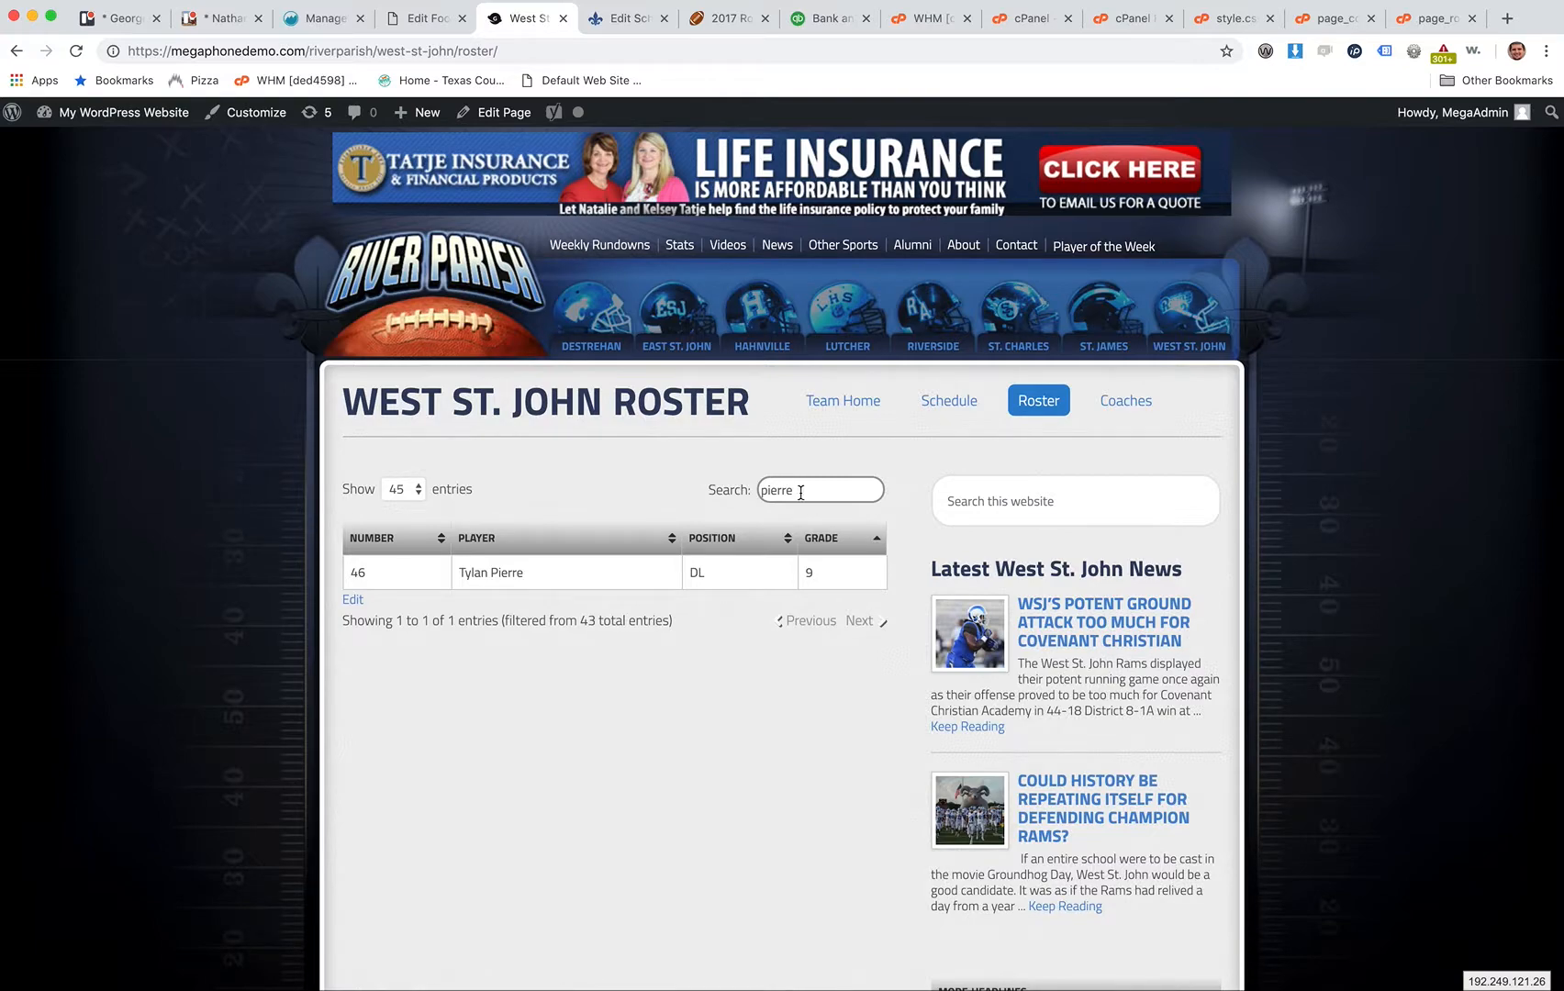
double_click(800, 491)
key("BackSpace")
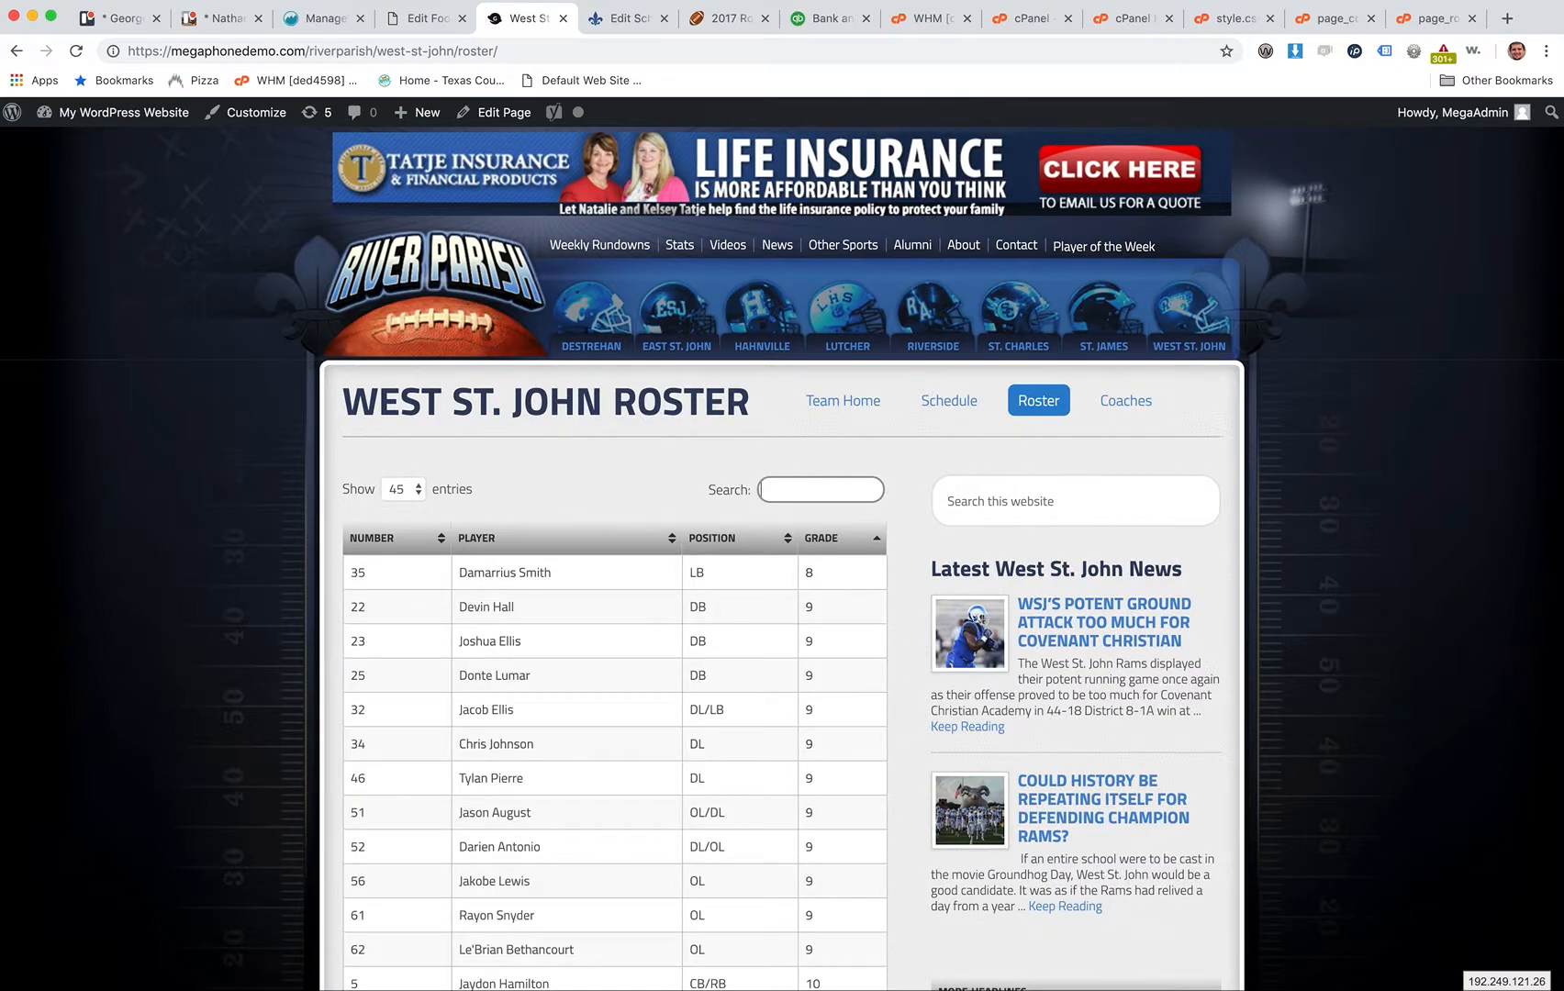
left_click(752, 466)
Go back to the West St. John table's edit screen in TablePress and look over its editable content.
left_click(19, 52)
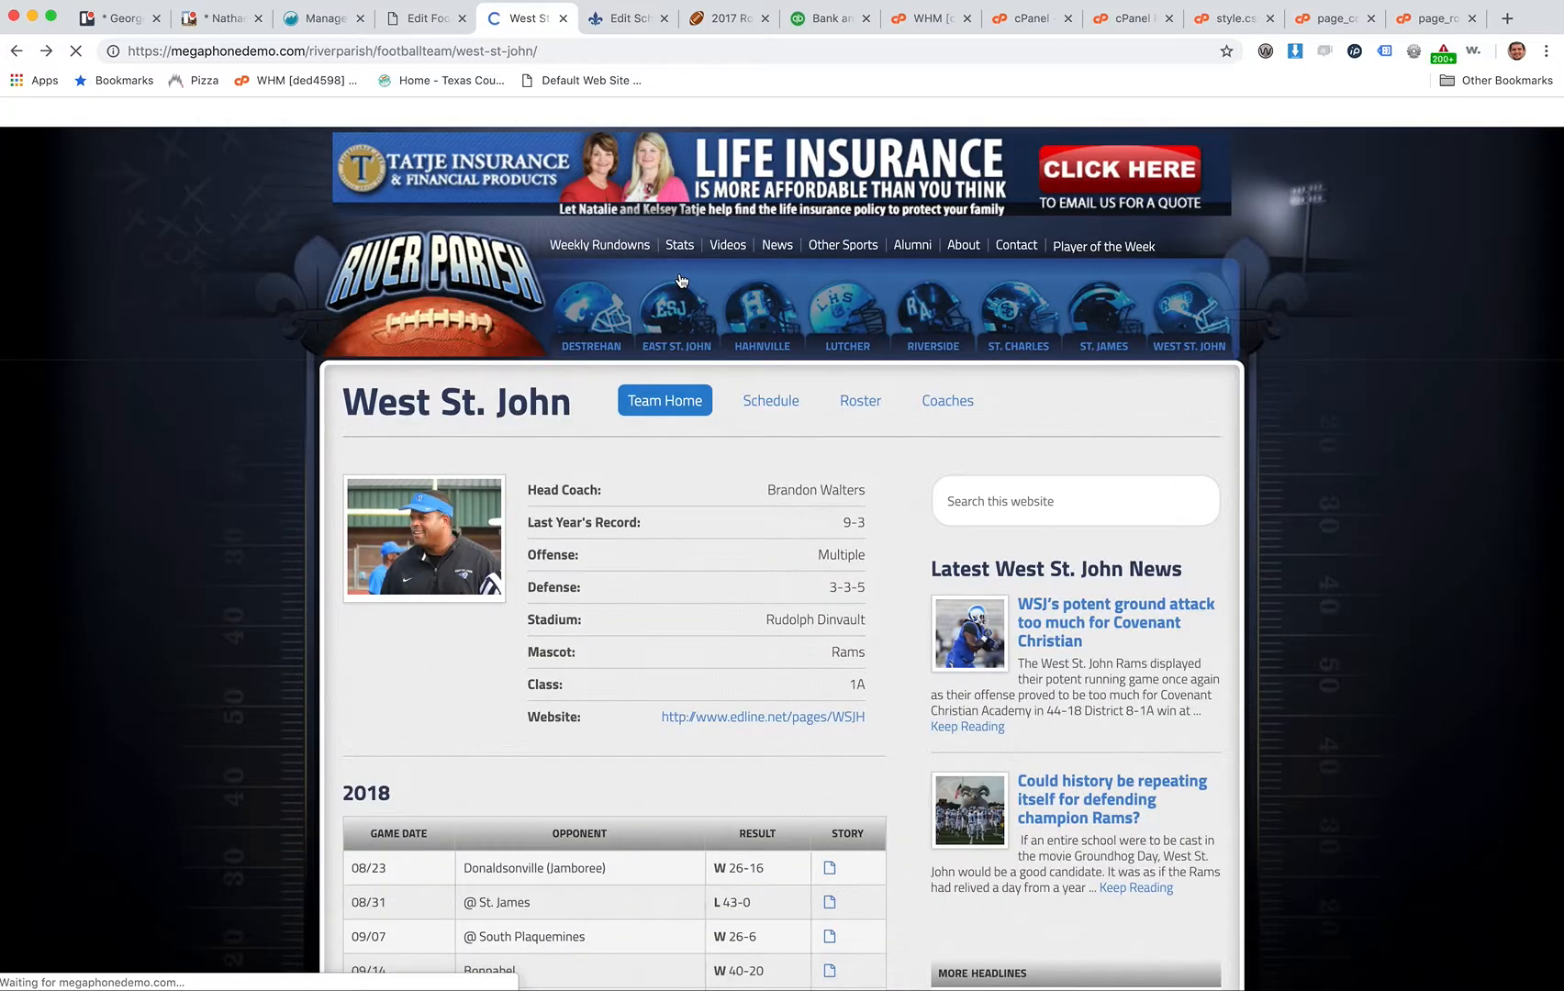
left_click(434, 260)
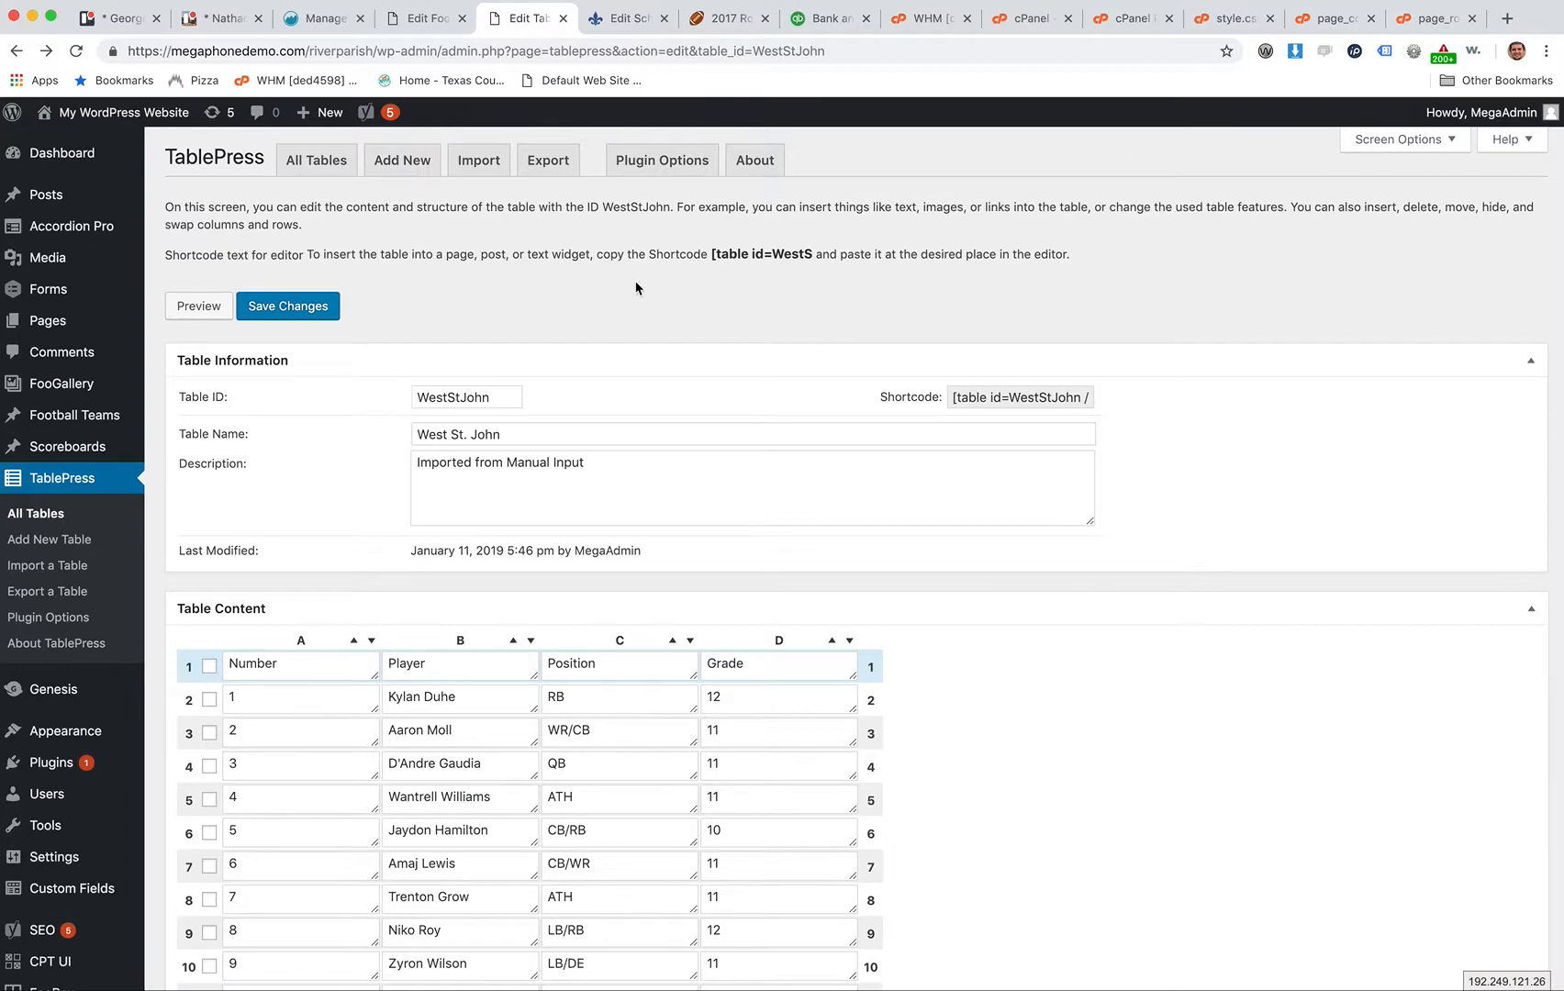
scroll(552, 241, "down", 5)
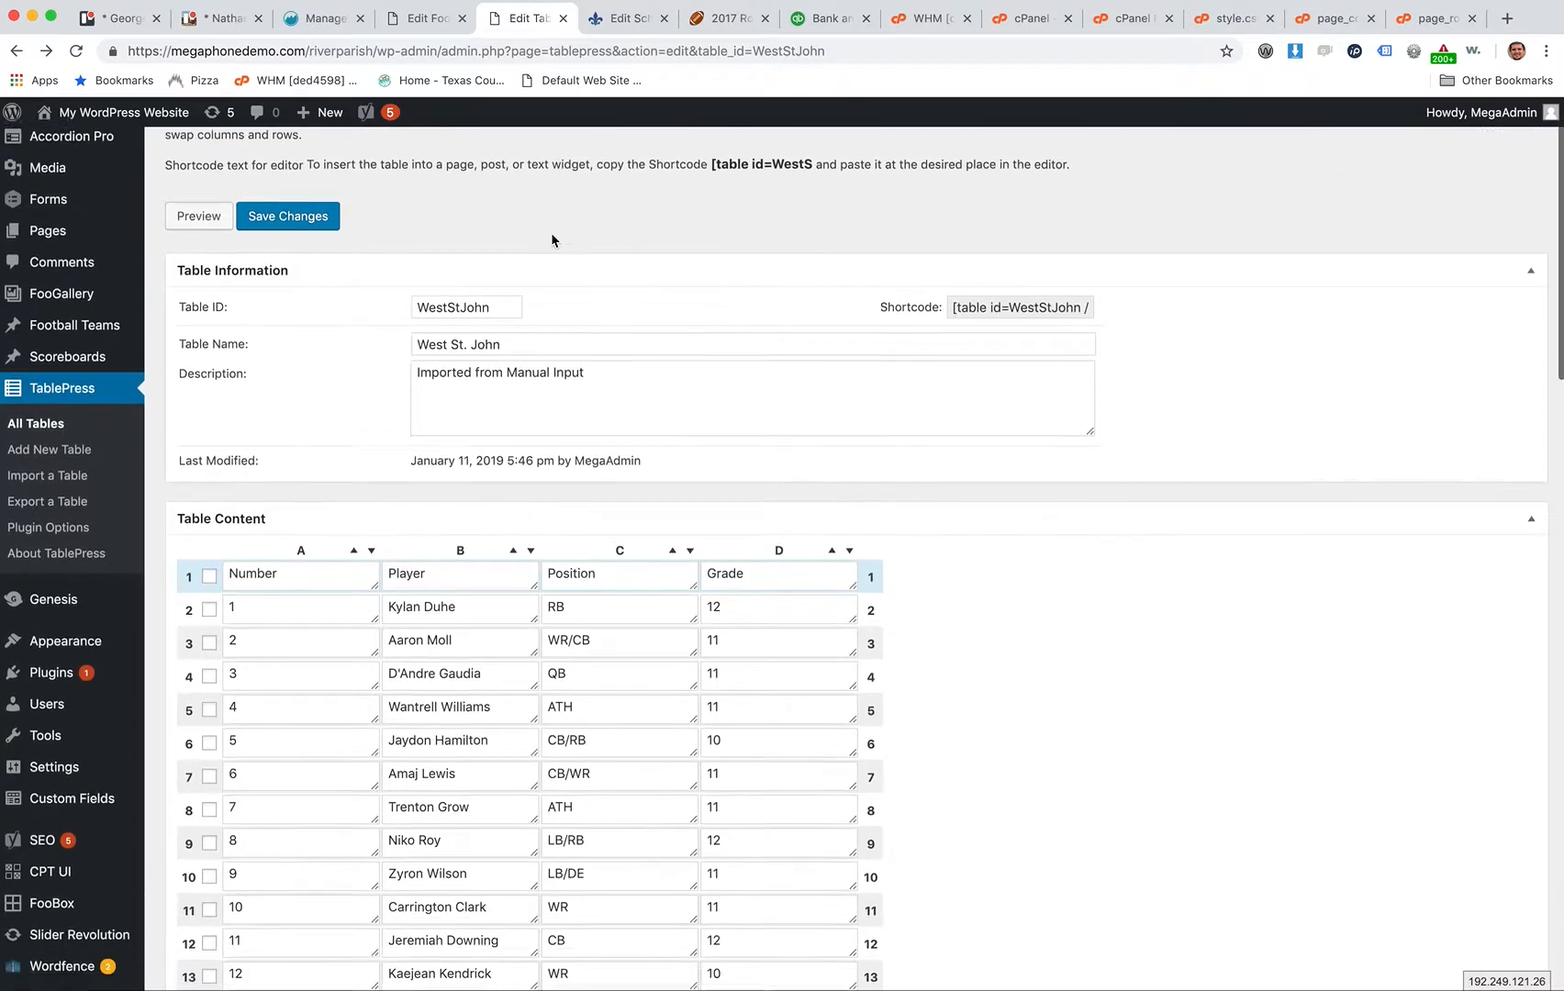
left_click(441, 410)
left_click(975, 353)
scroll(954, 347, "up", 5)
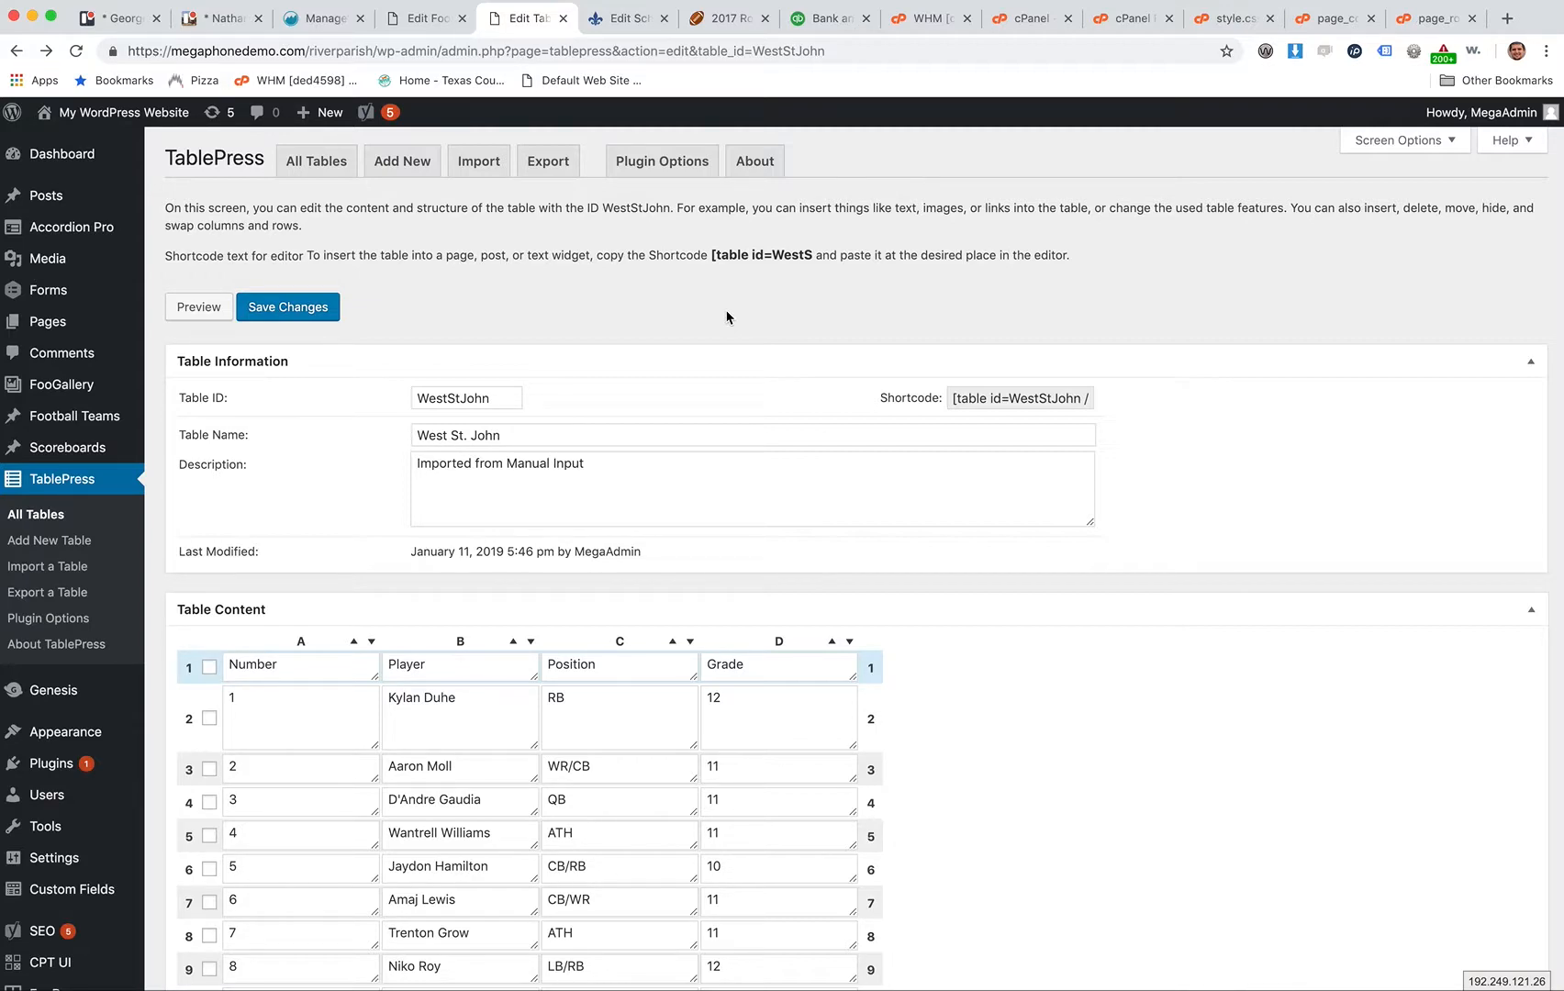
Start a new TablePress import with Manual Input as the import source.
left_click(492, 173)
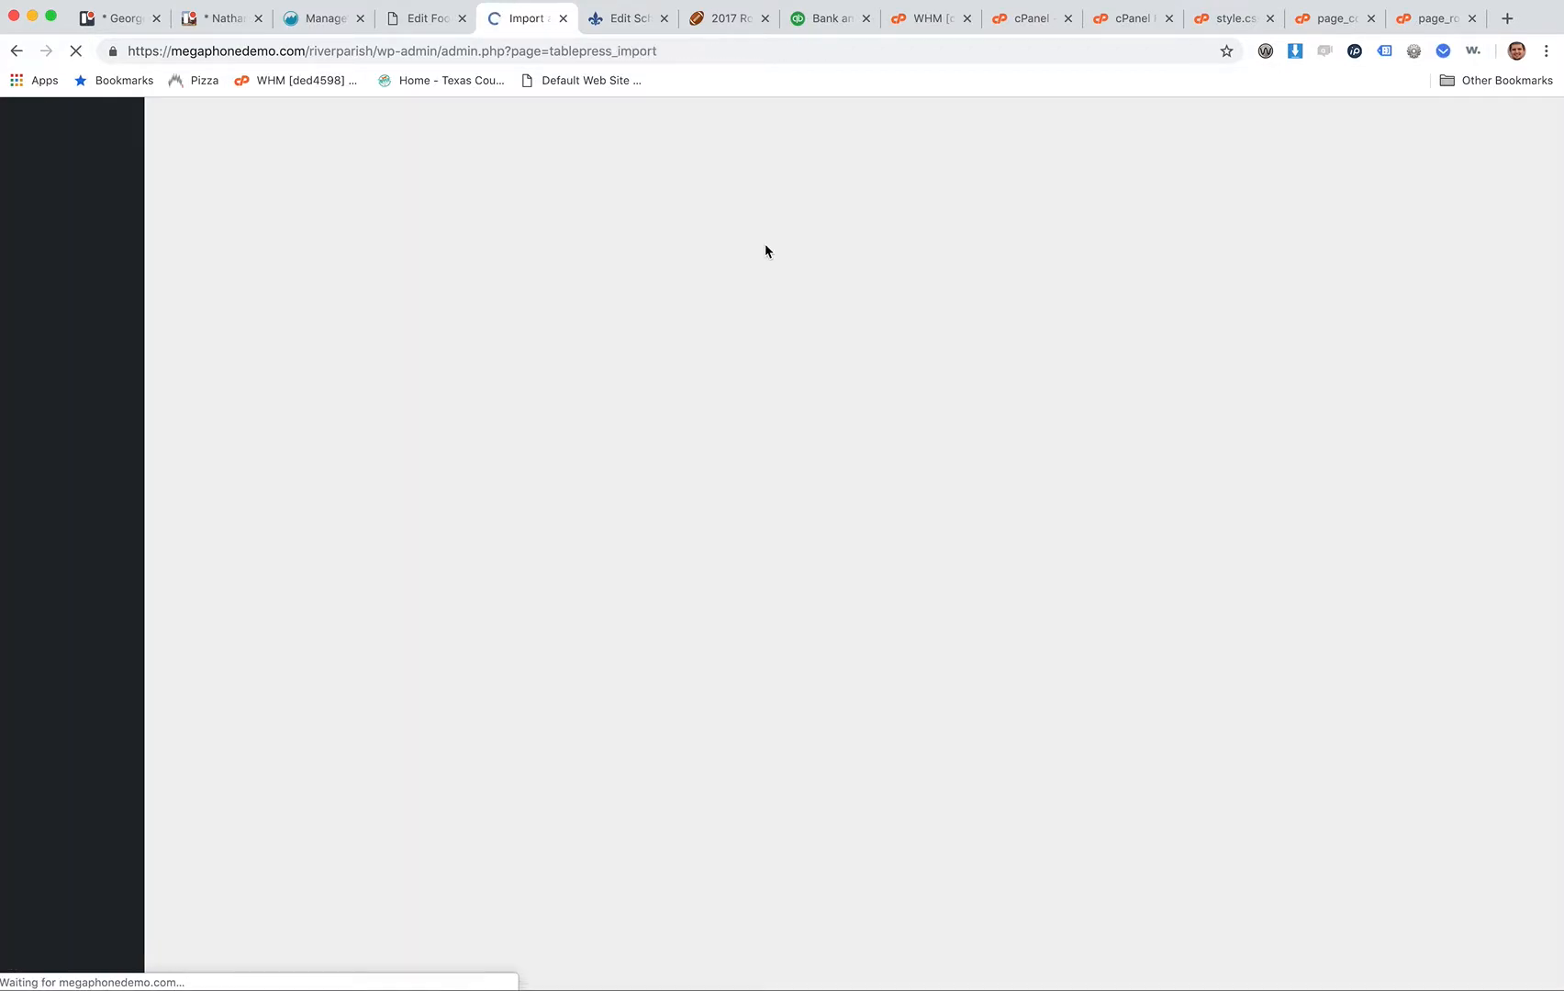
left_click(727, 330)
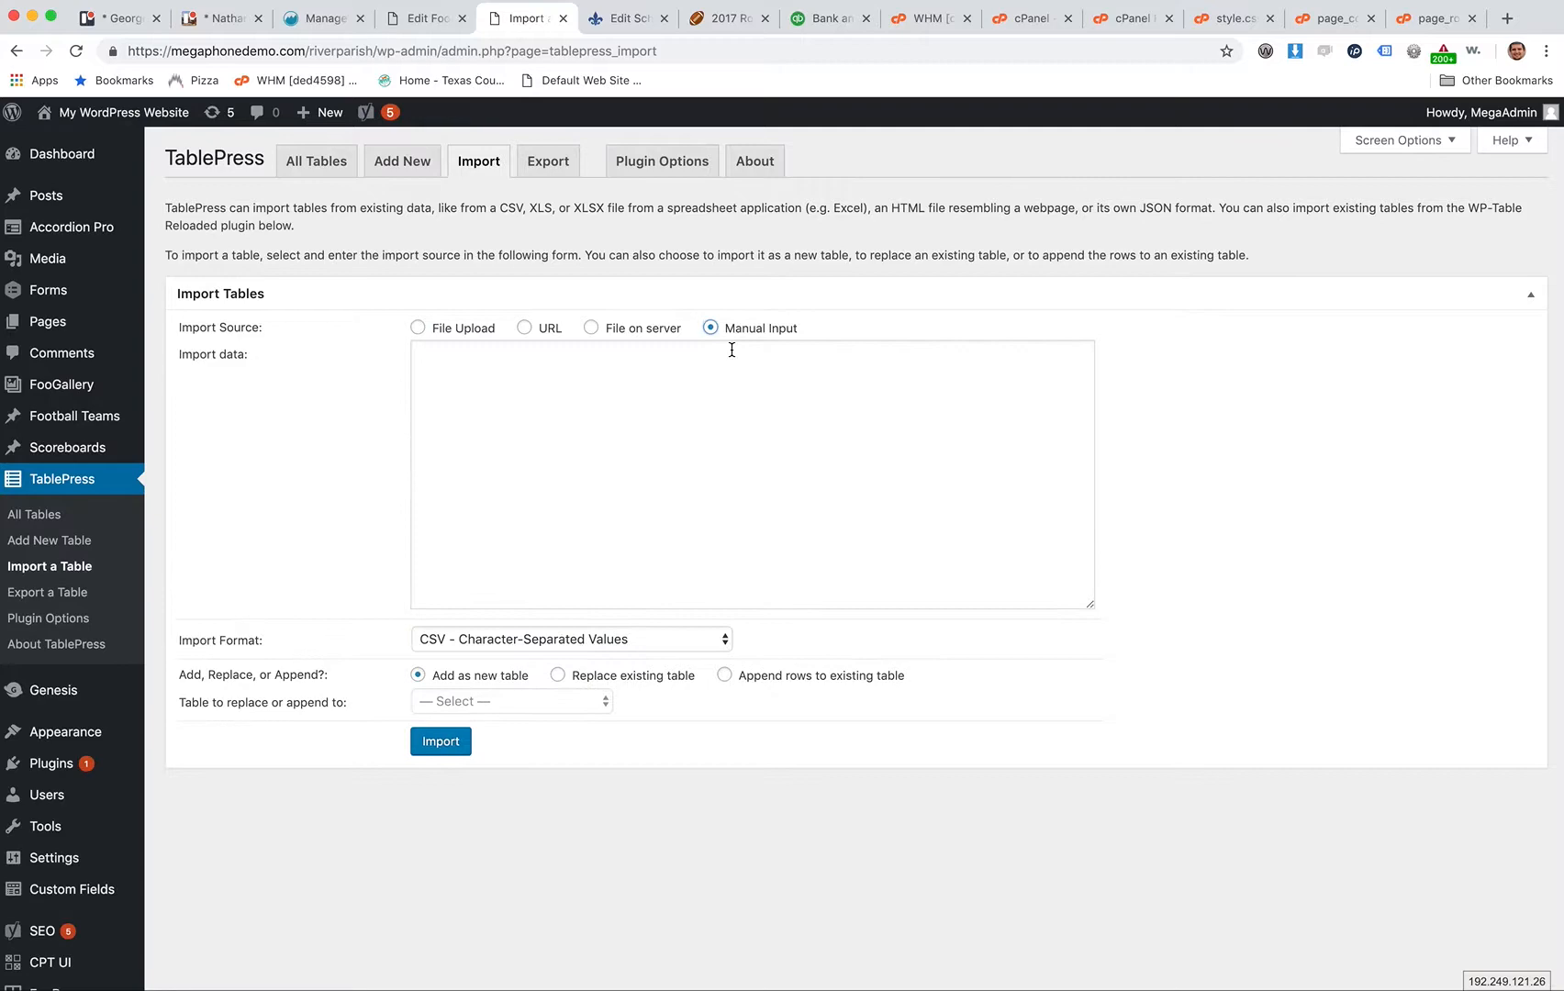
left_click(657, 435)
type("[table id=WestStJohn /]")
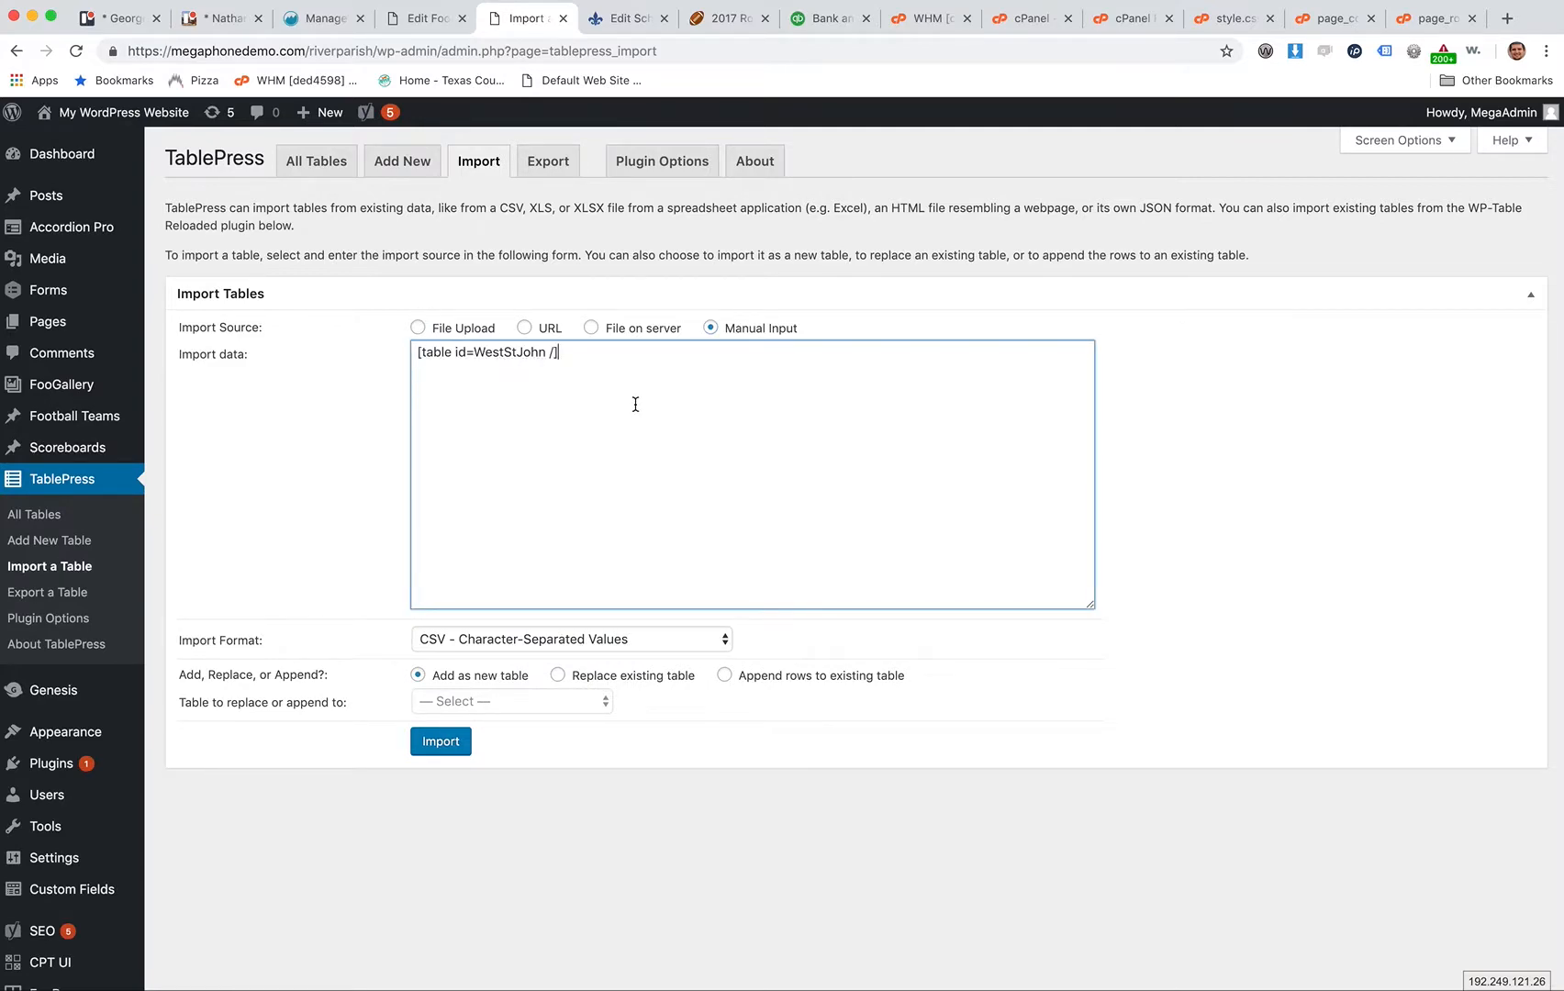
key("super+z")
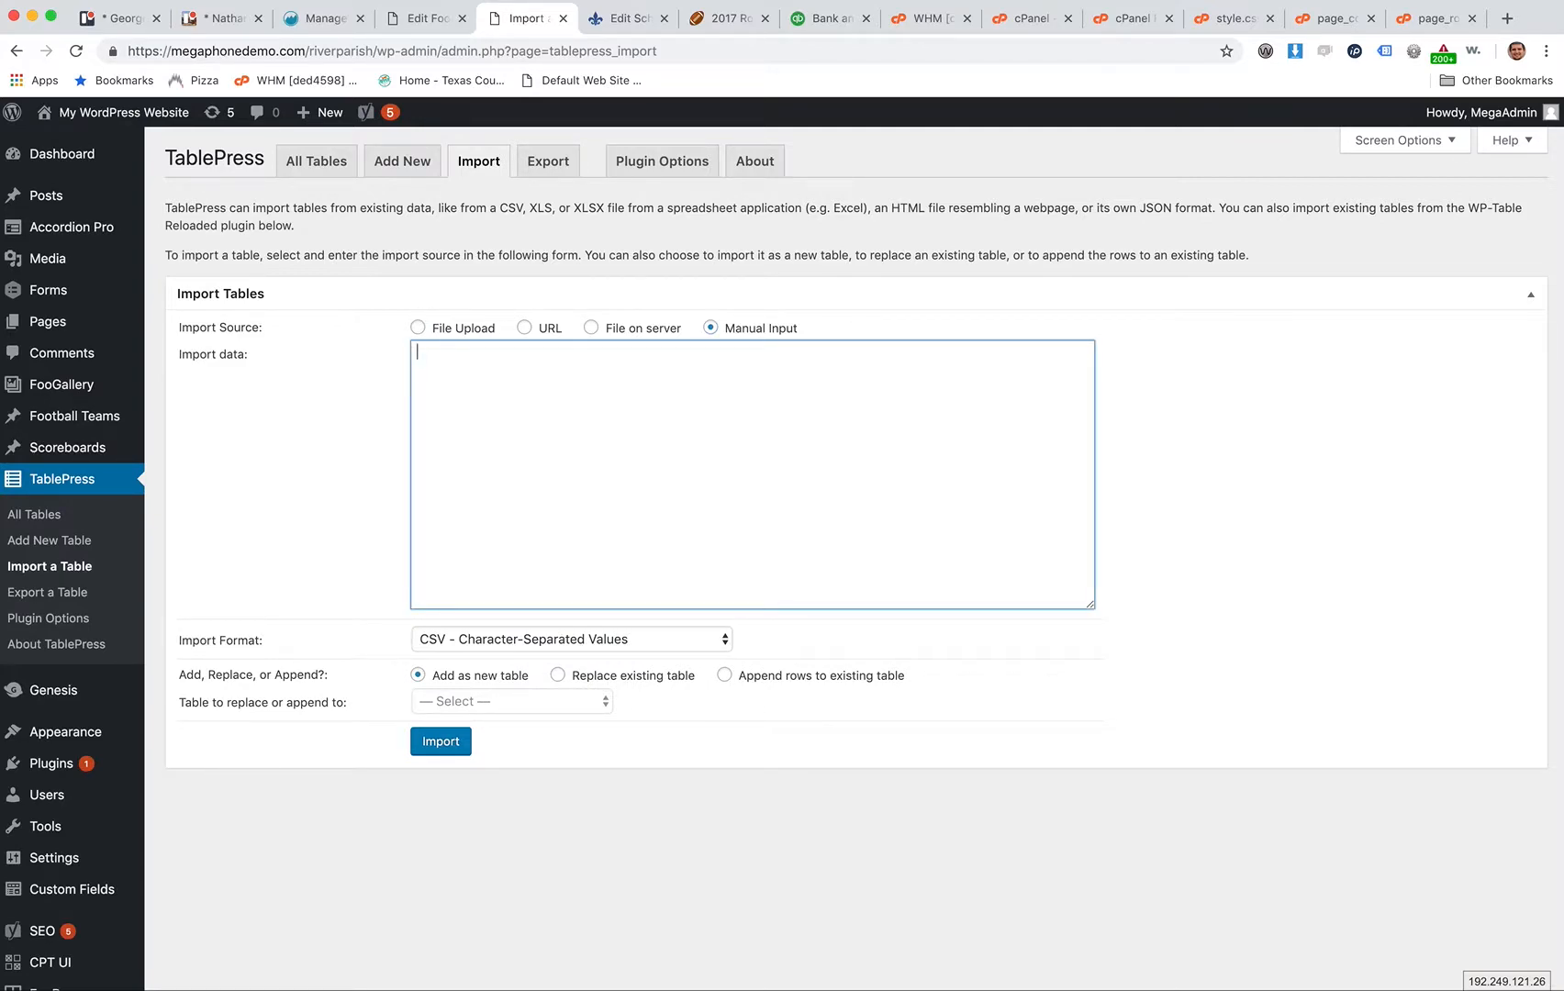
Switch to Excel, copy the roster data and paste it into the import data of the TablePress import form.
key("super+Tab")
left_click(1483, 366)
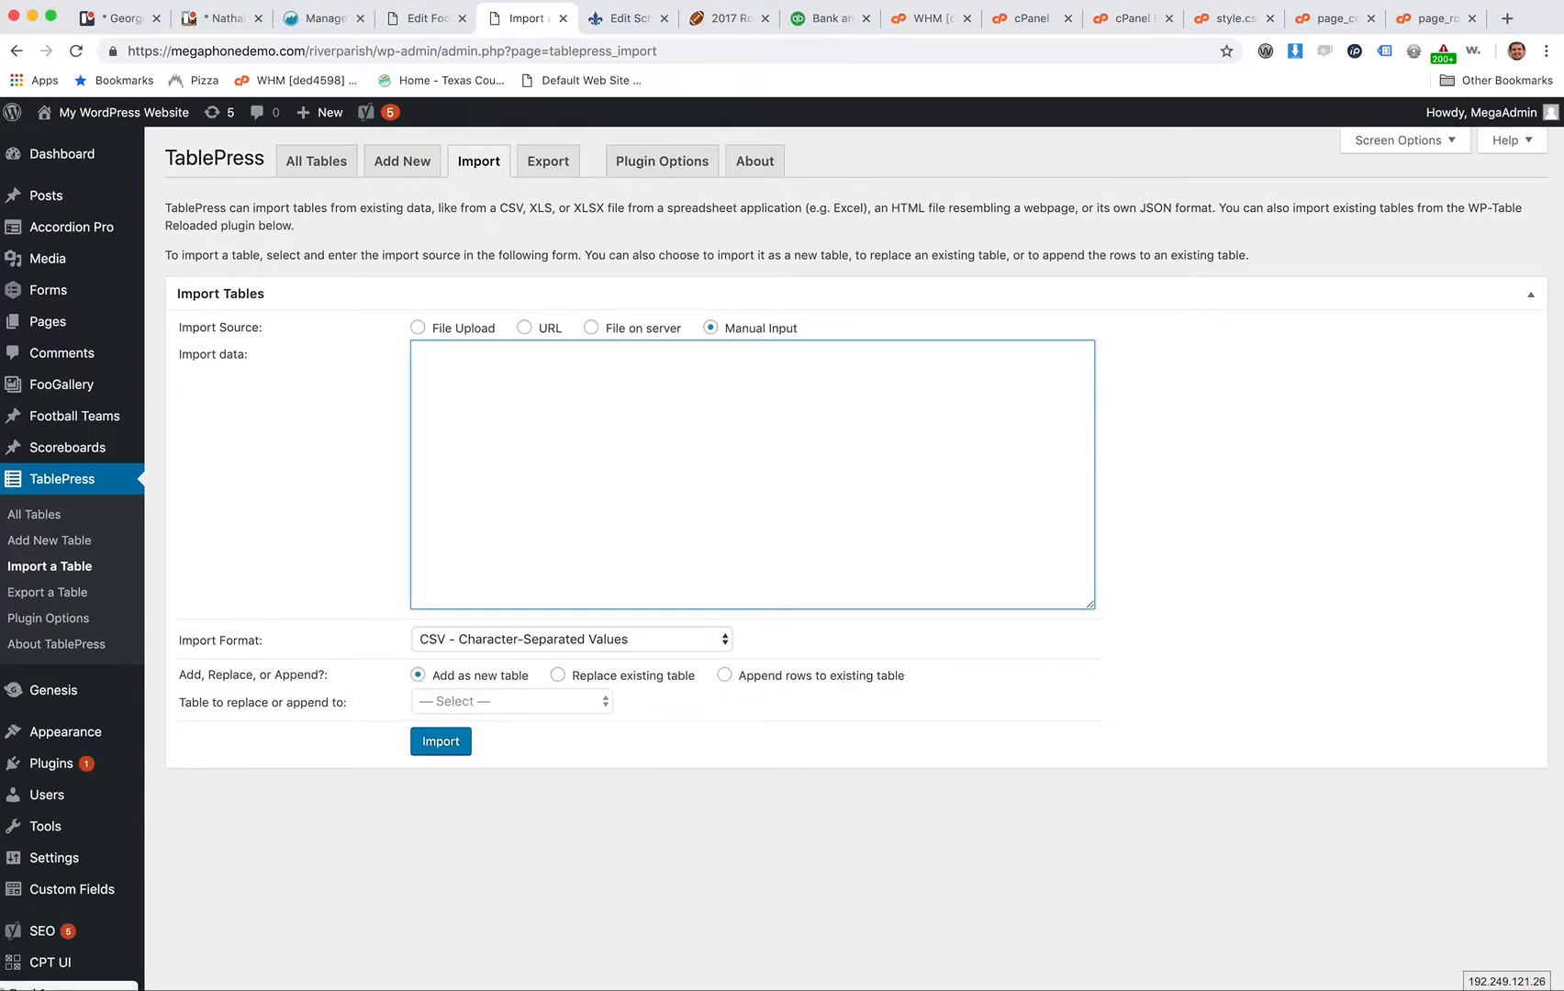
key("super+Tab")
key("super+c")
key("super+Tab")
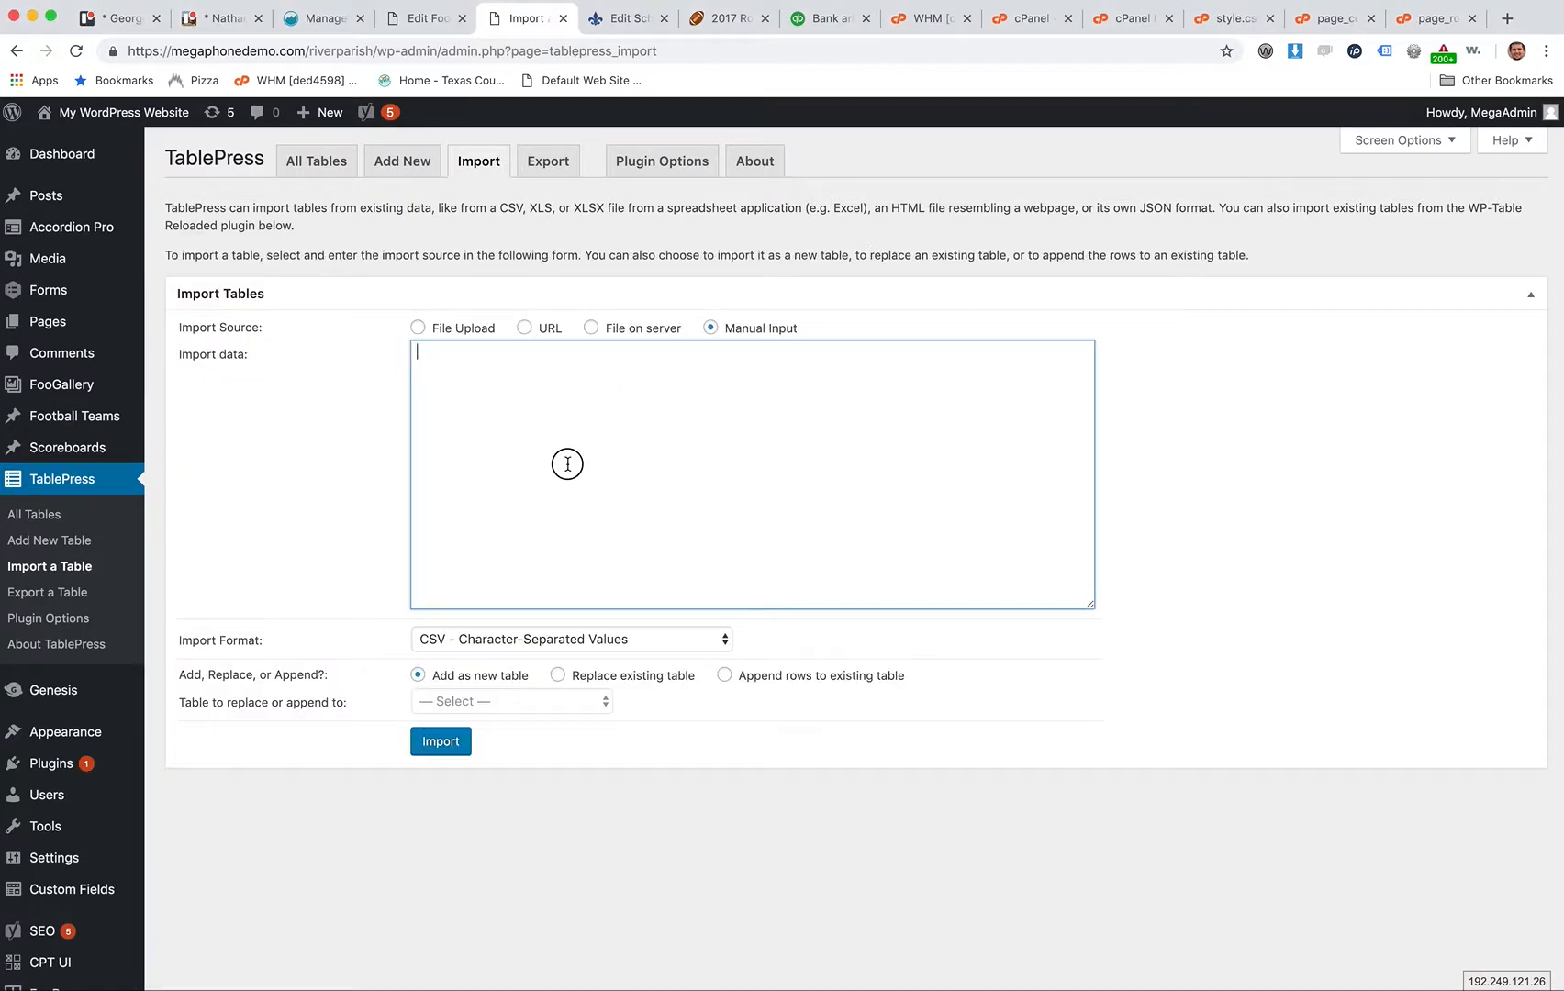
key("super+v")
Set the import to replace an existing table, choosing ID WestStJohn: West St. John as the target.
scroll(579, 468, "down", 3)
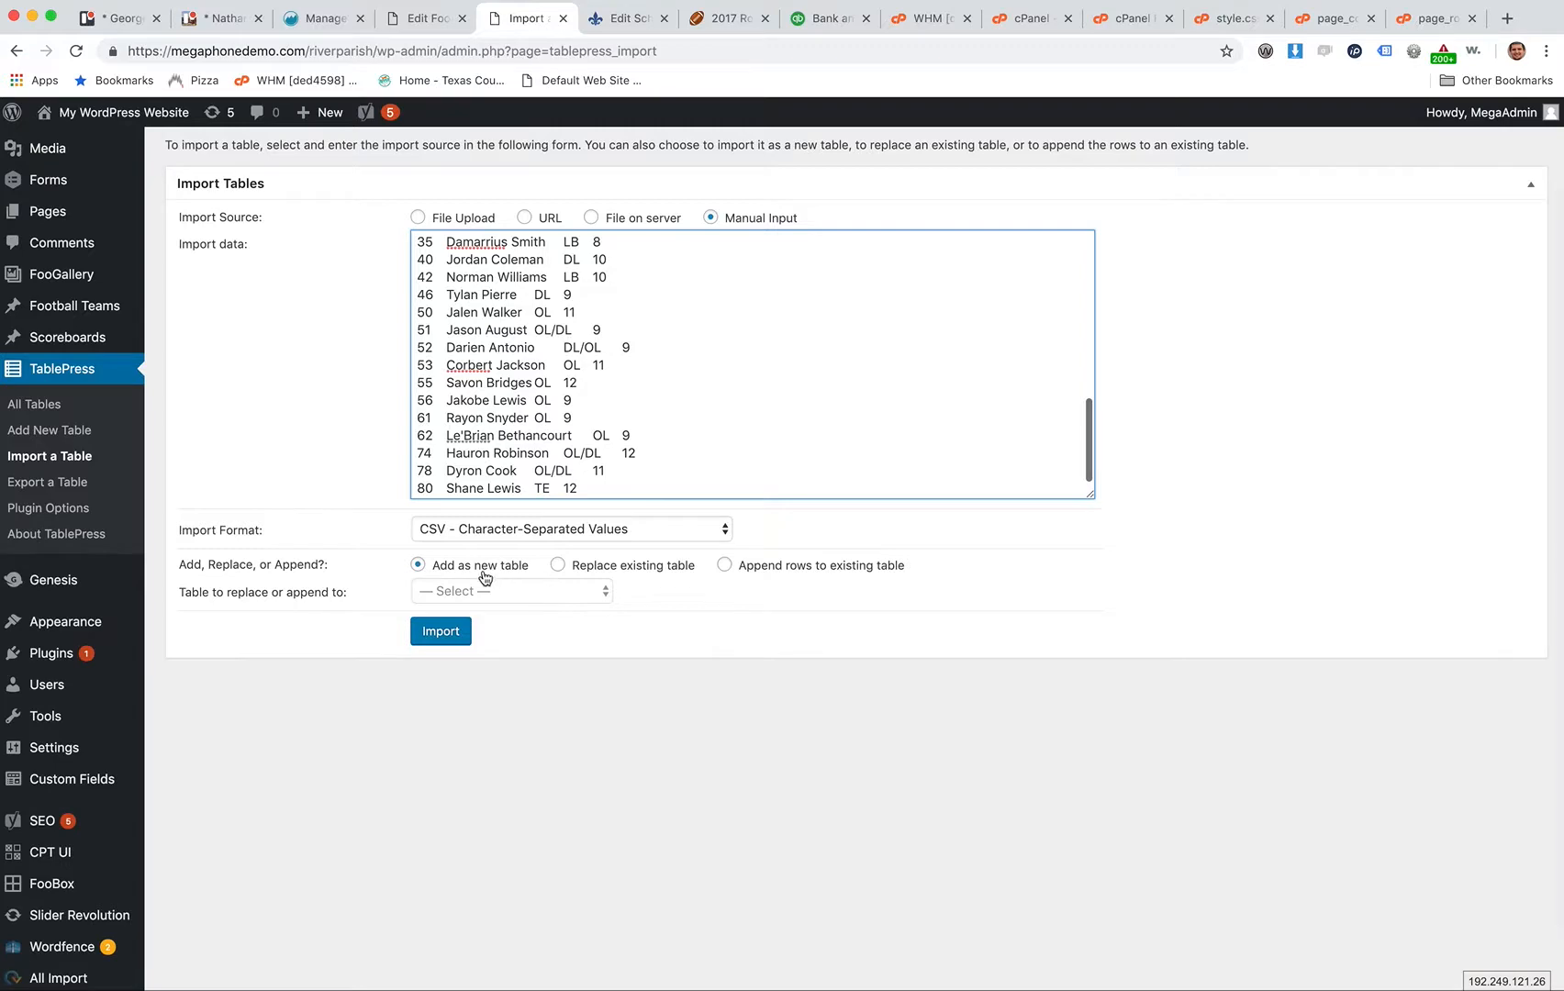
left_click(603, 570)
left_click(580, 592)
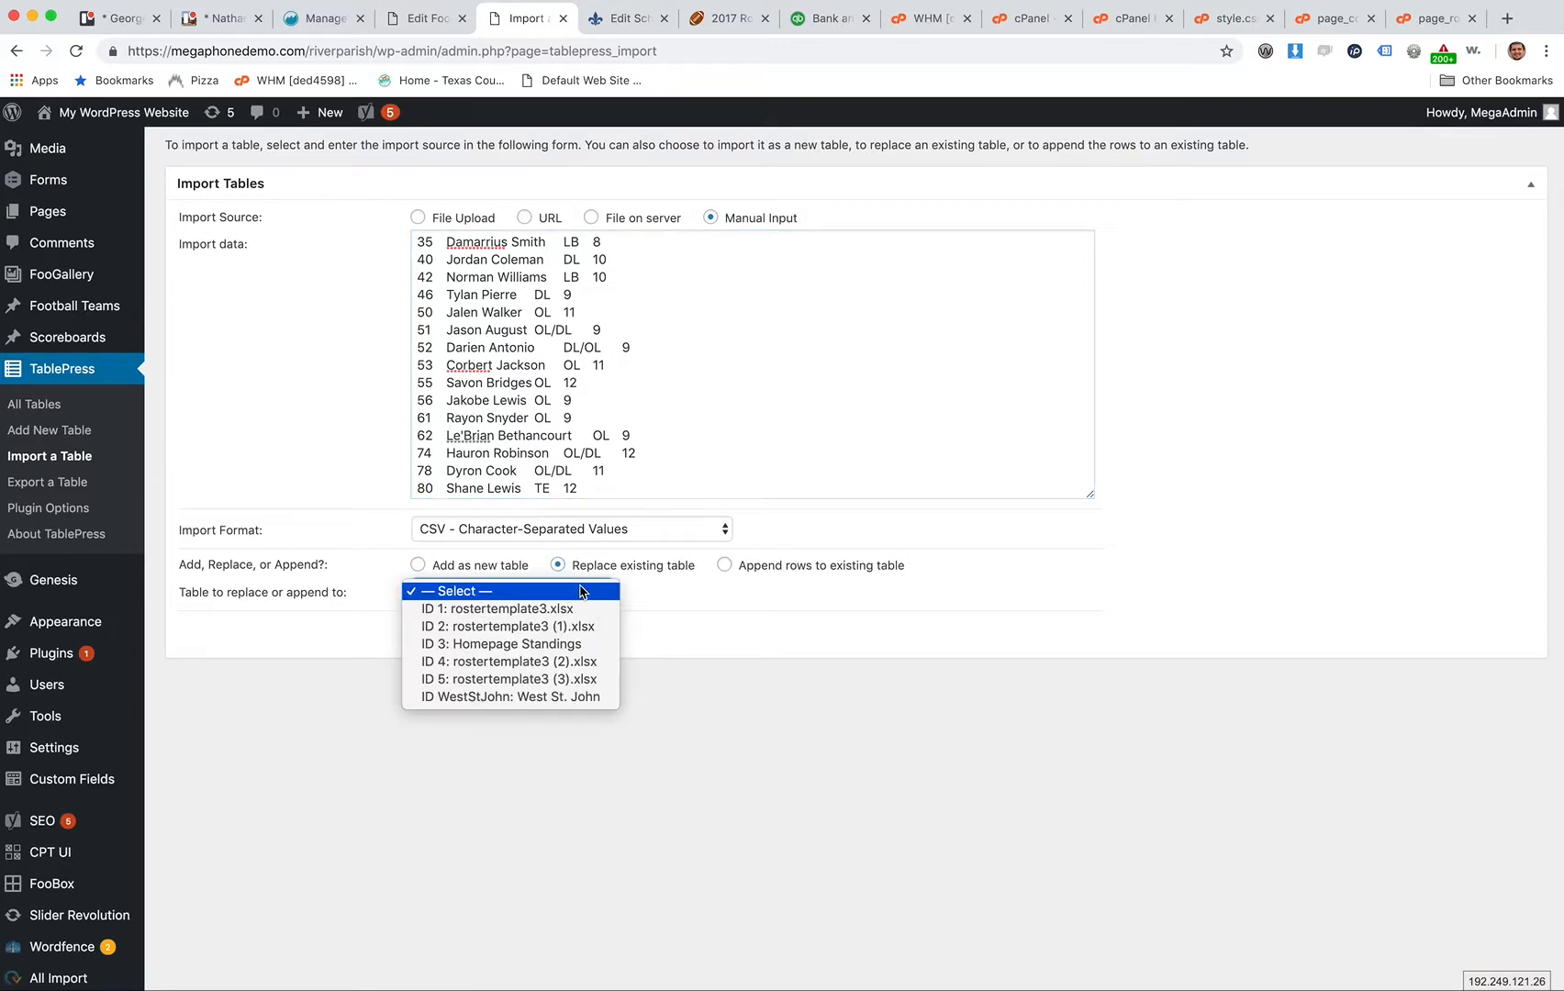
left_click(521, 699)
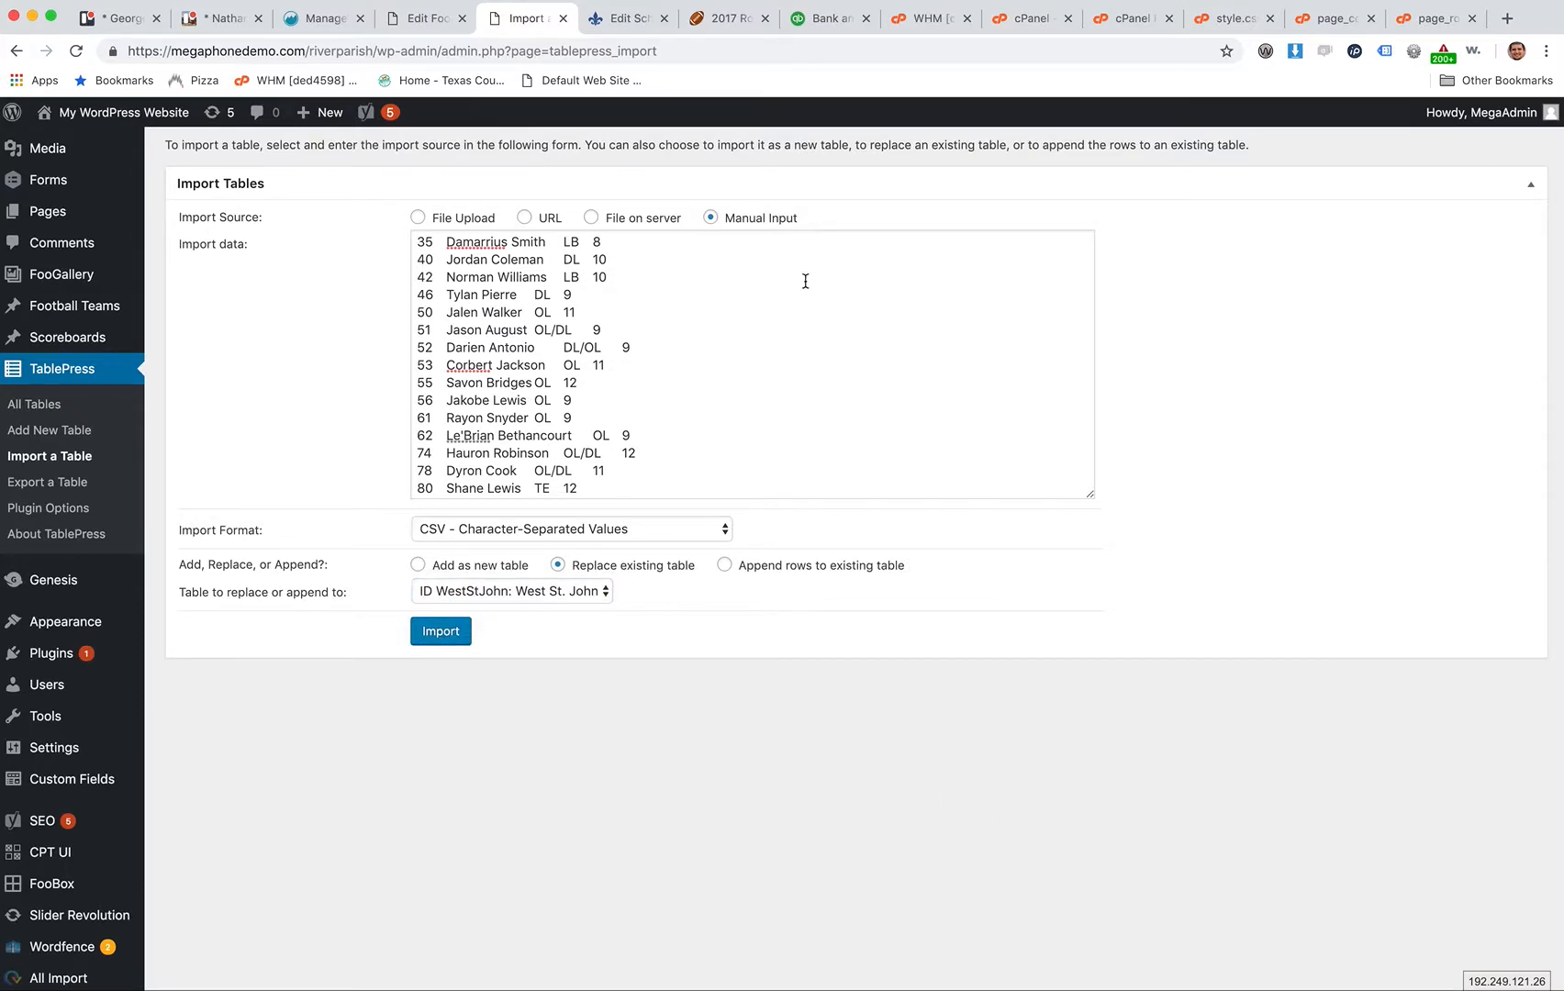
left_click(623, 420)
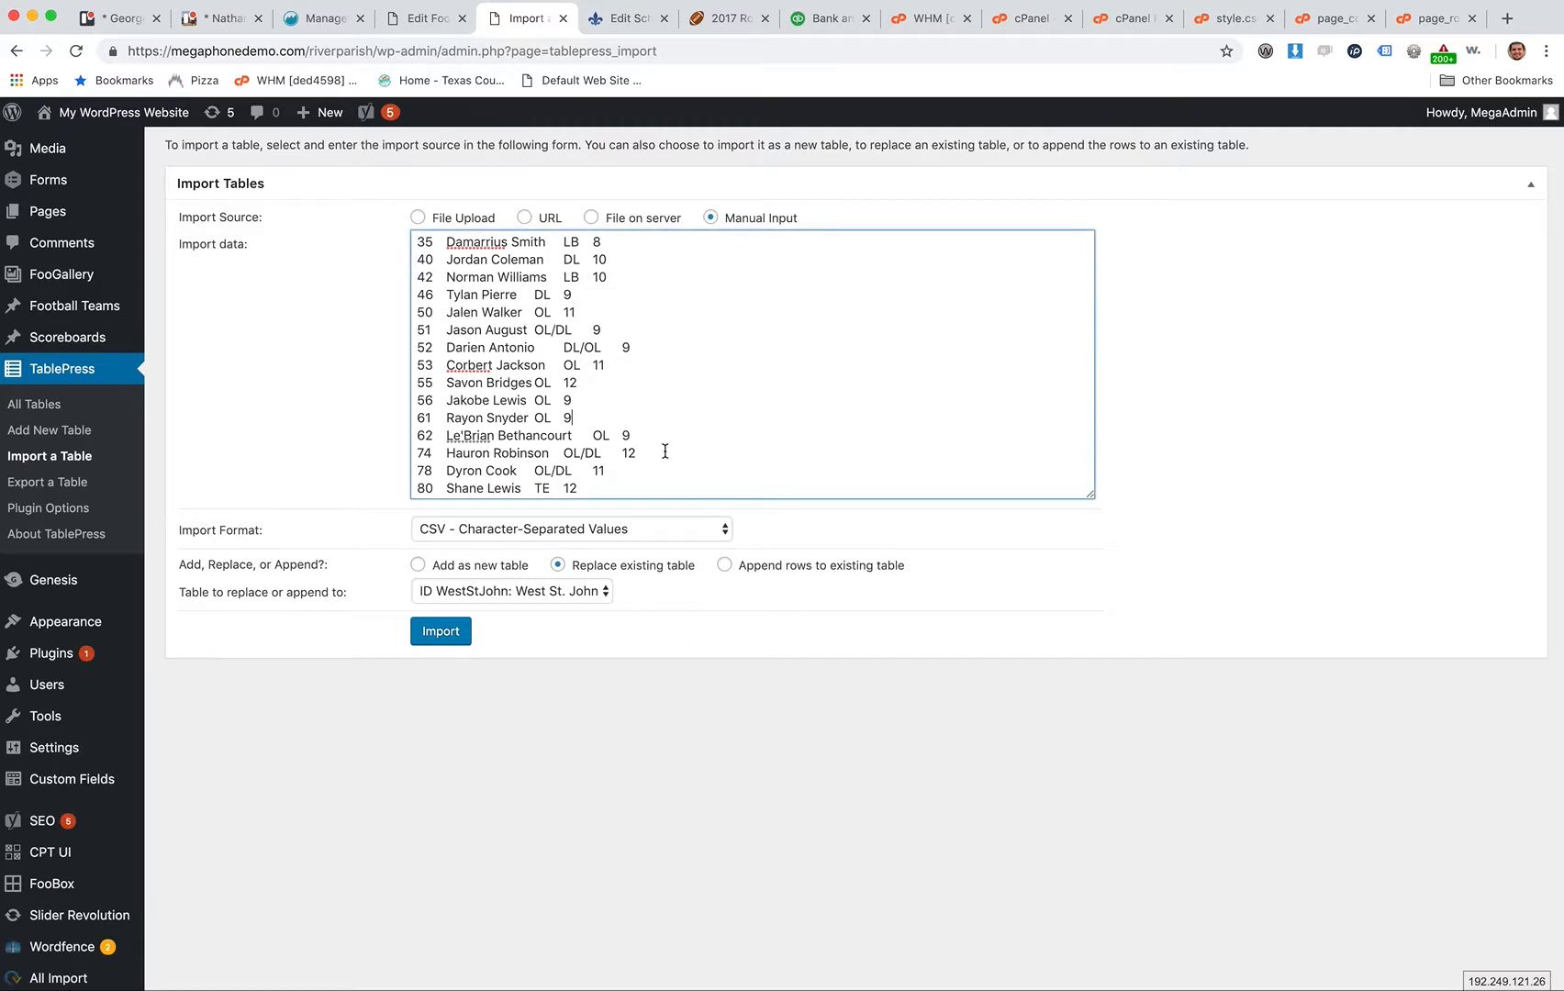
Change the import mode to append rows to the existing West St. John table and highlight the last roster rows.
left_click(739, 569)
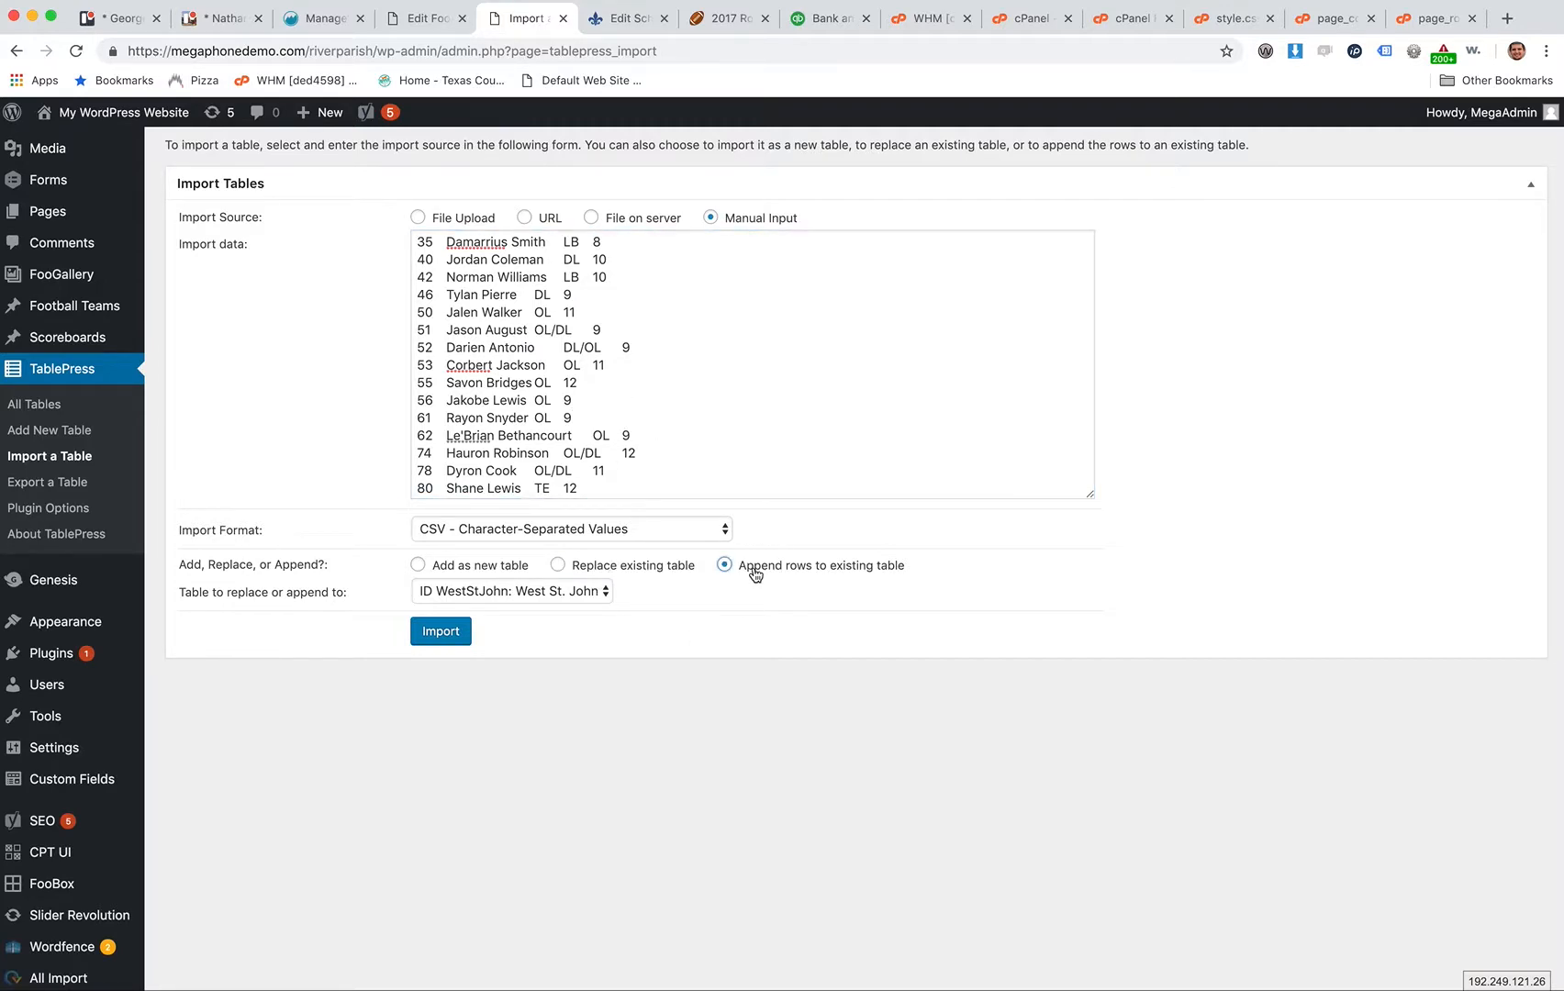
left_click_drag(633, 491, 387, 468)
left_click(563, 668)
Return to the West St. John football team's edit page and check the shortcode in its Roster field.
scroll(622, 578, "up", 3)
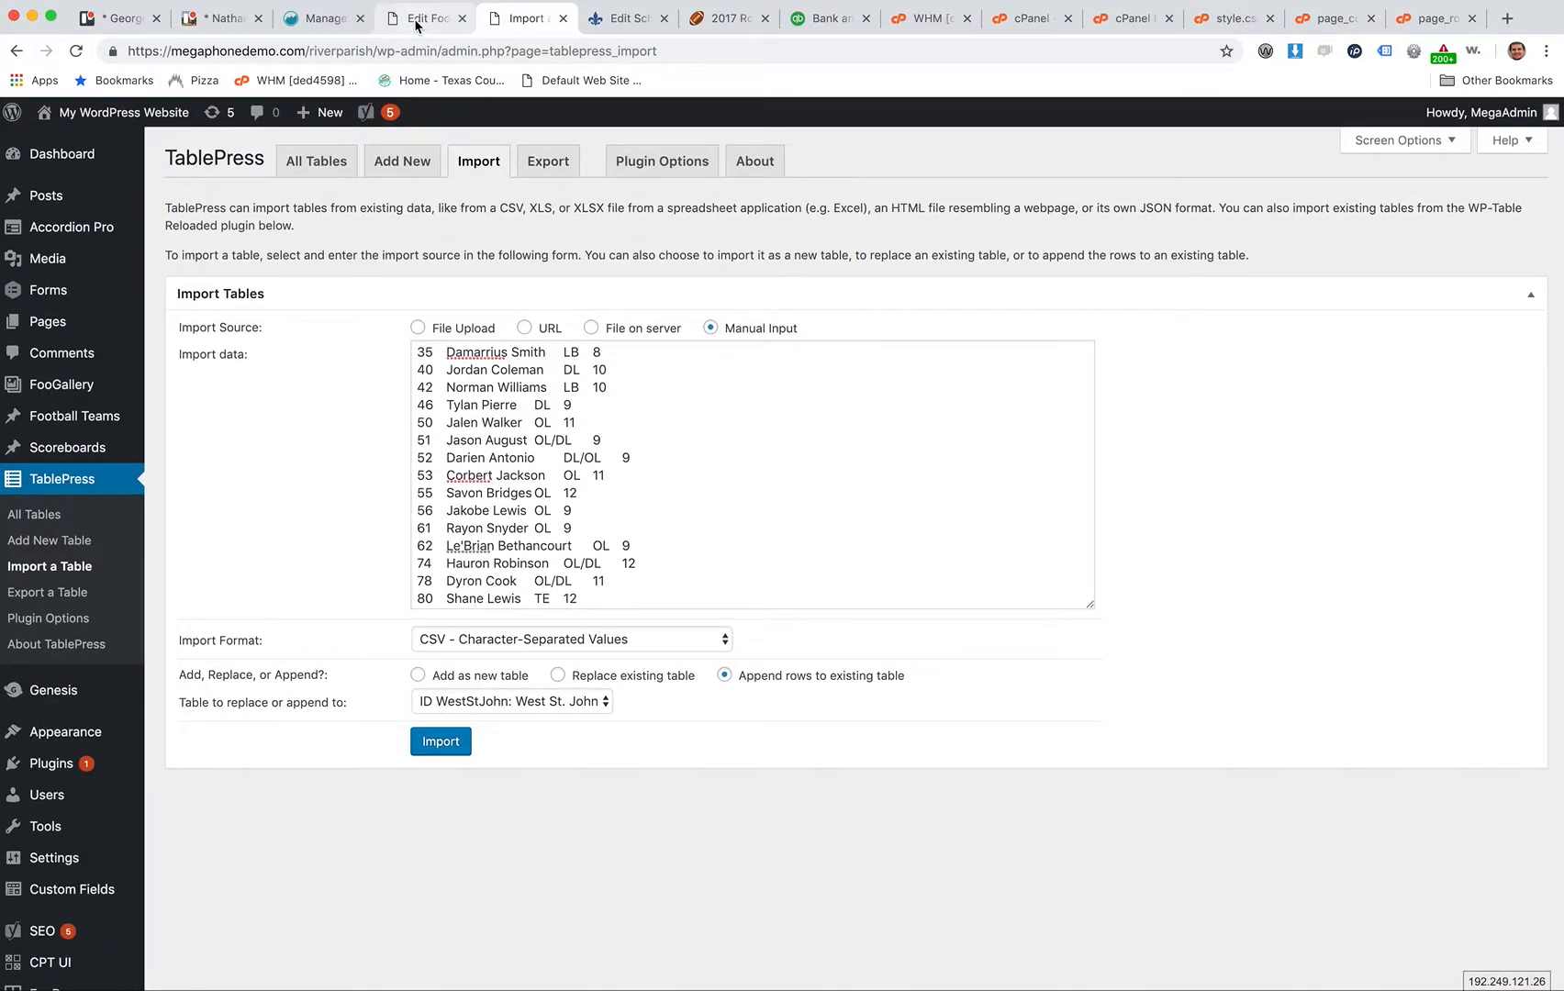
left_click(415, 22)
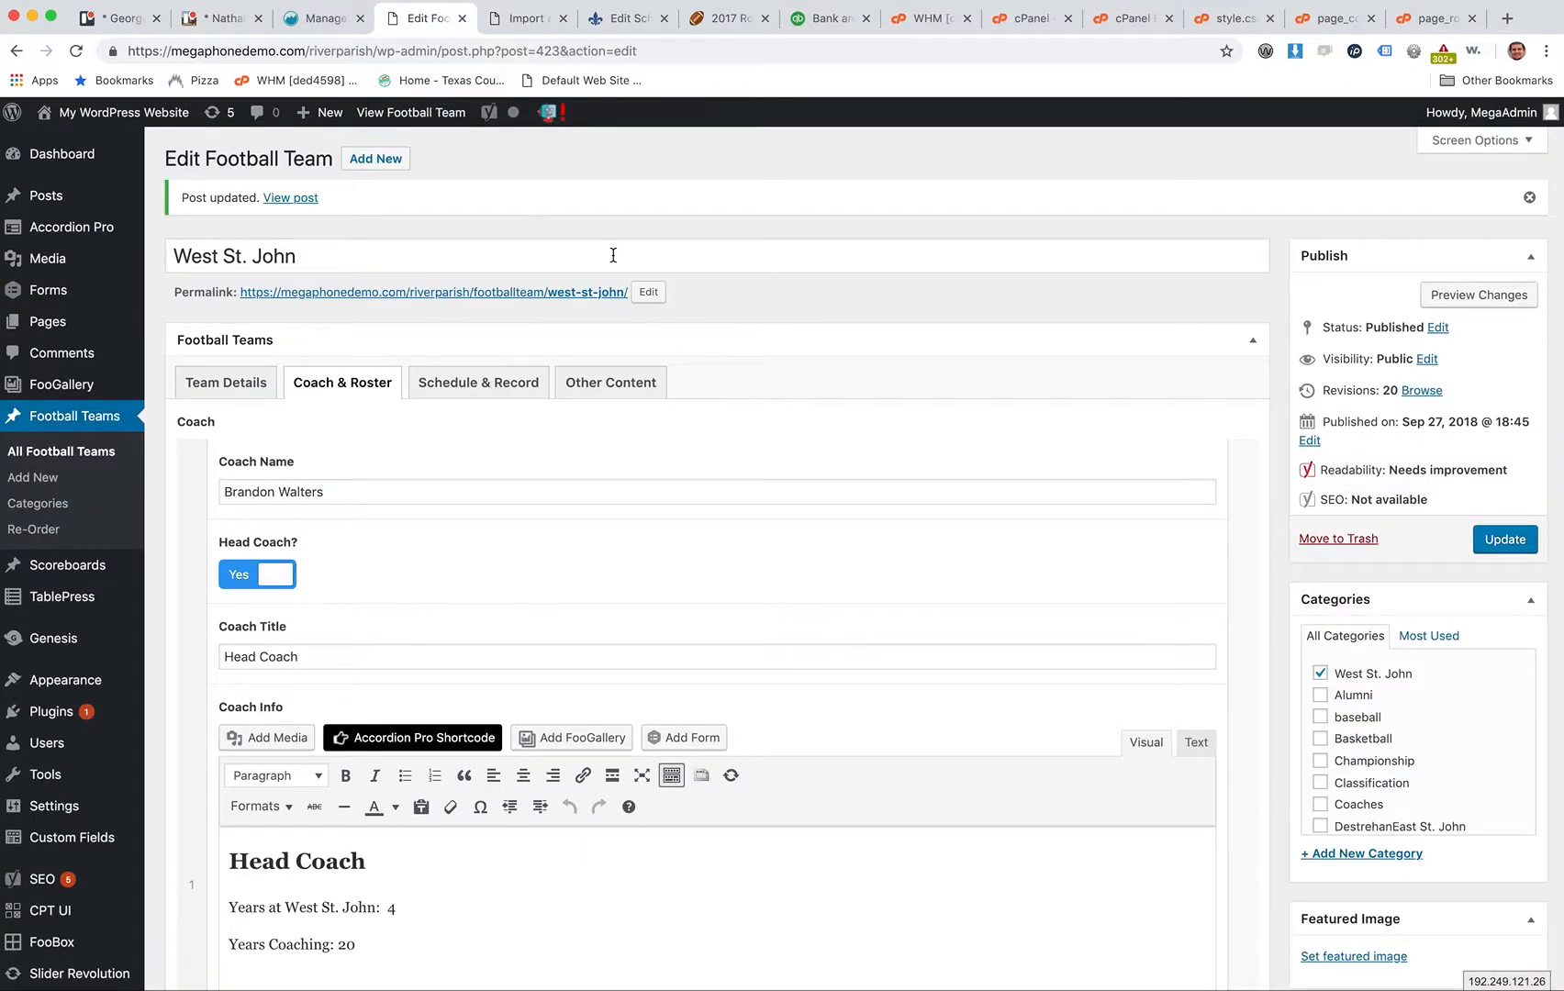
scroll(863, 352, "down", 6)
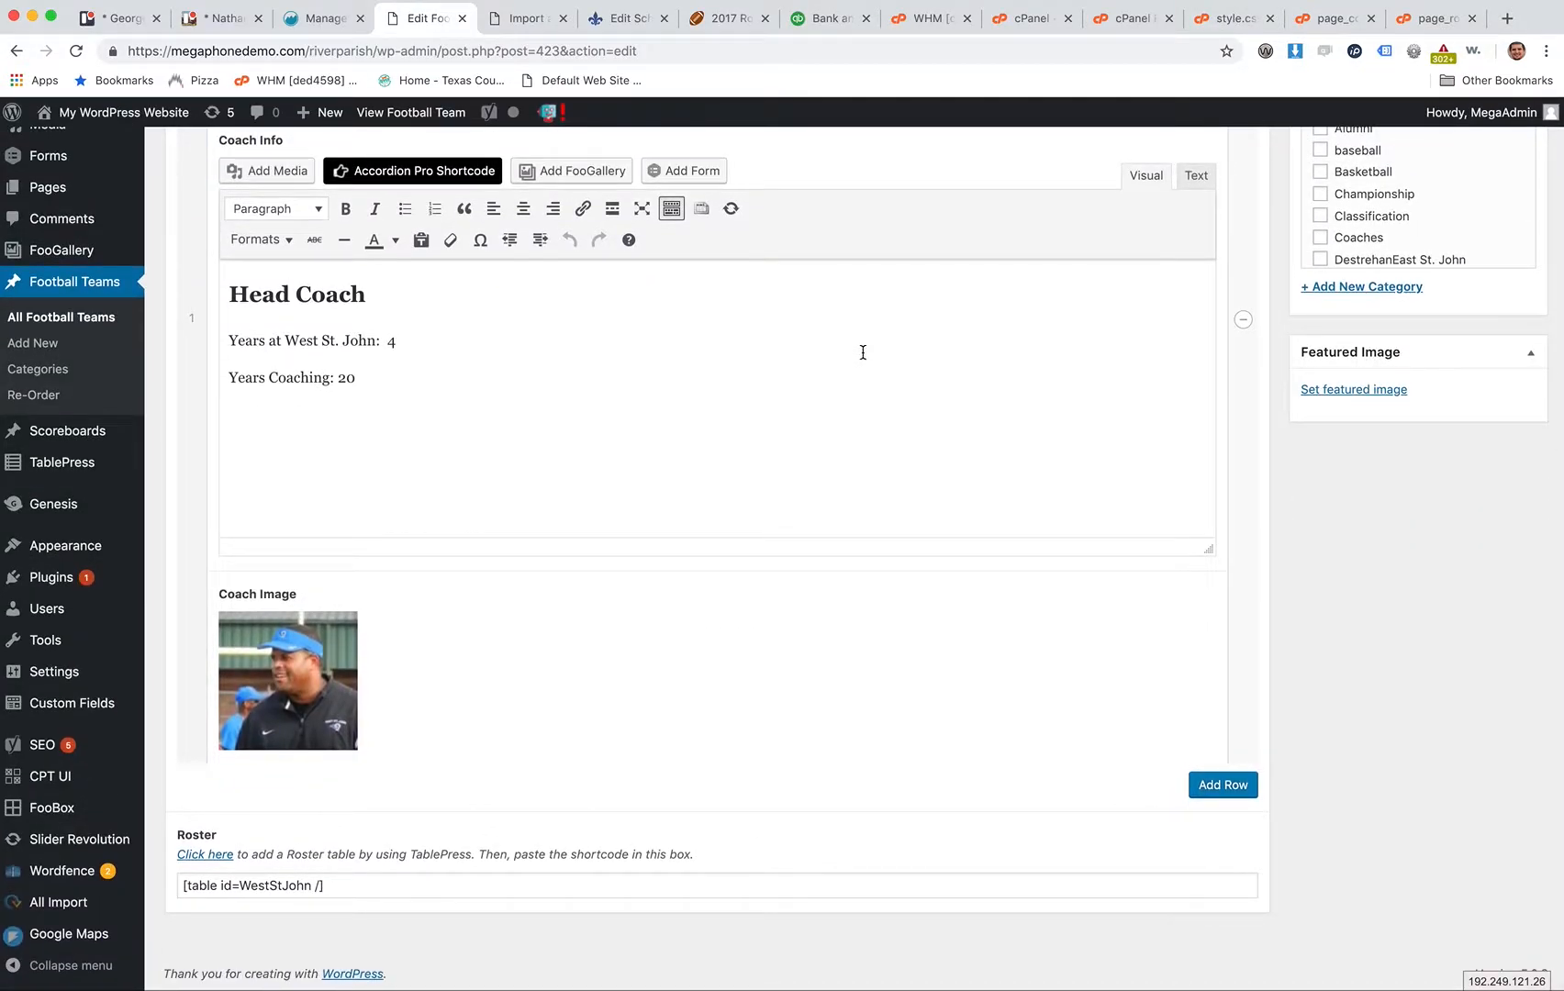